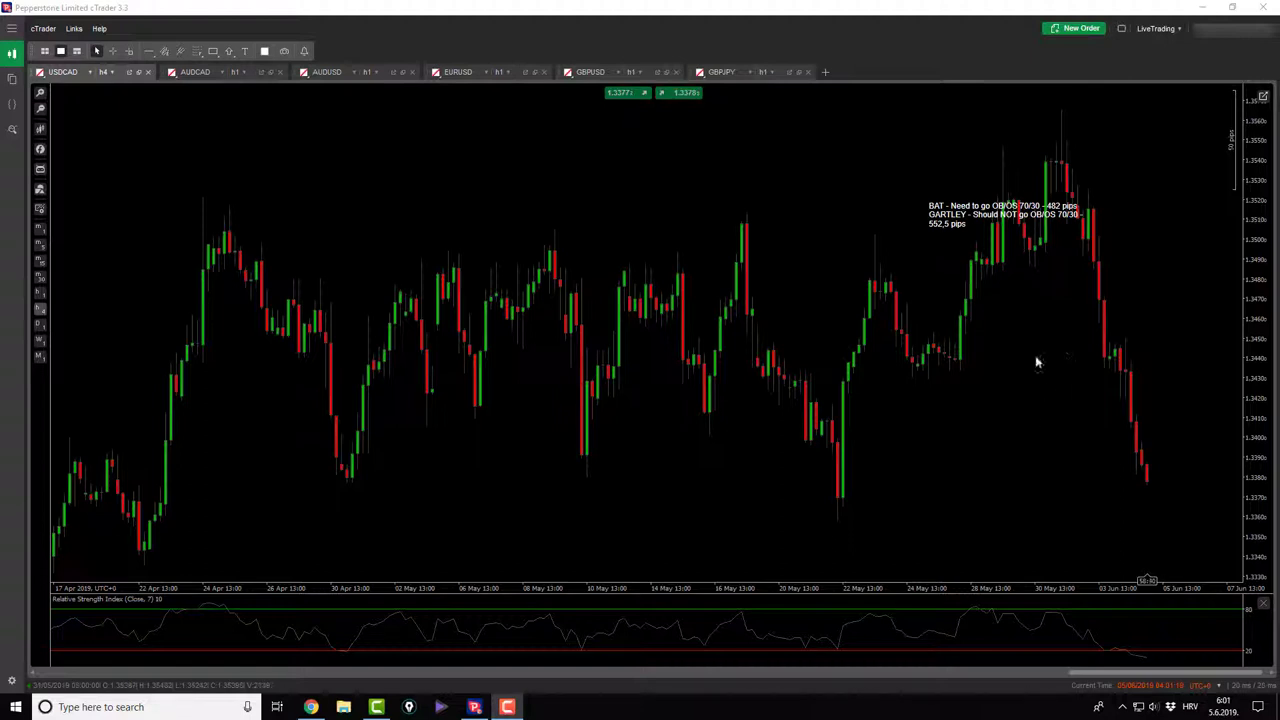
- Move the BAT/GARTLEY note left, then attach and start the Harmonic Trader cBot
left_click_drag(1020, 257, 831, 222)
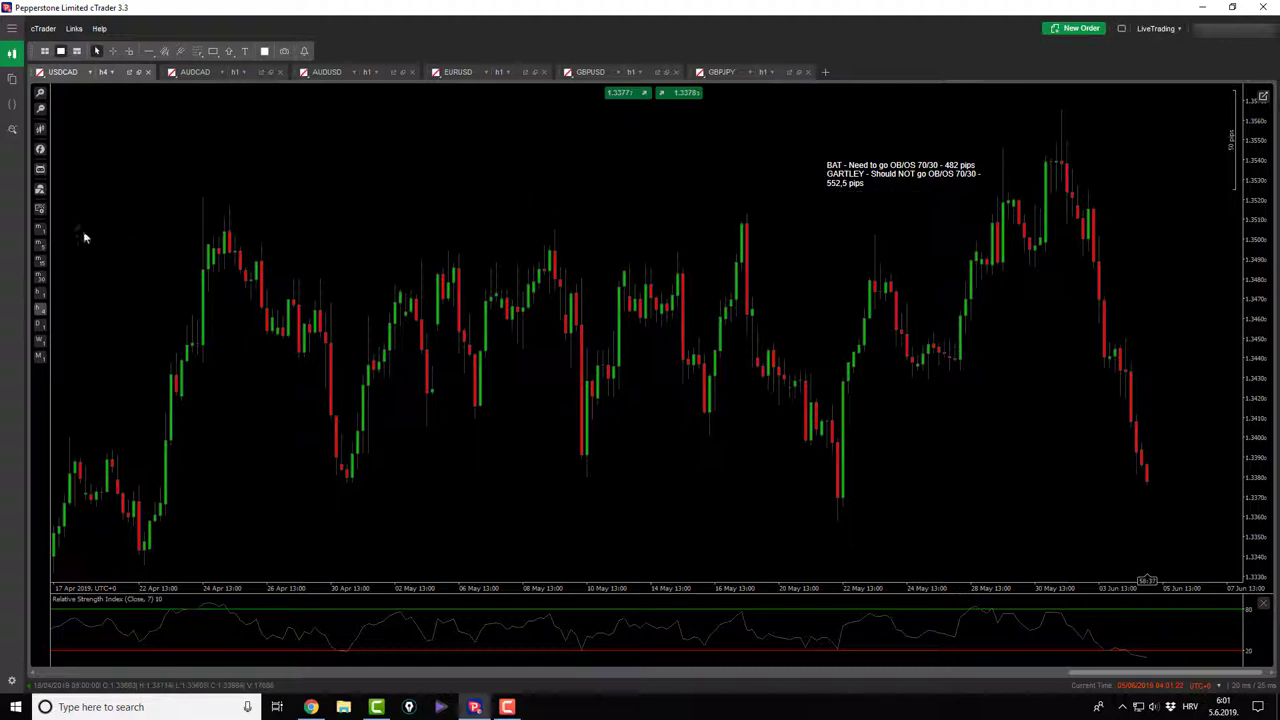
left_click(40, 170)
left_click(60, 177)
left_click(600, 461)
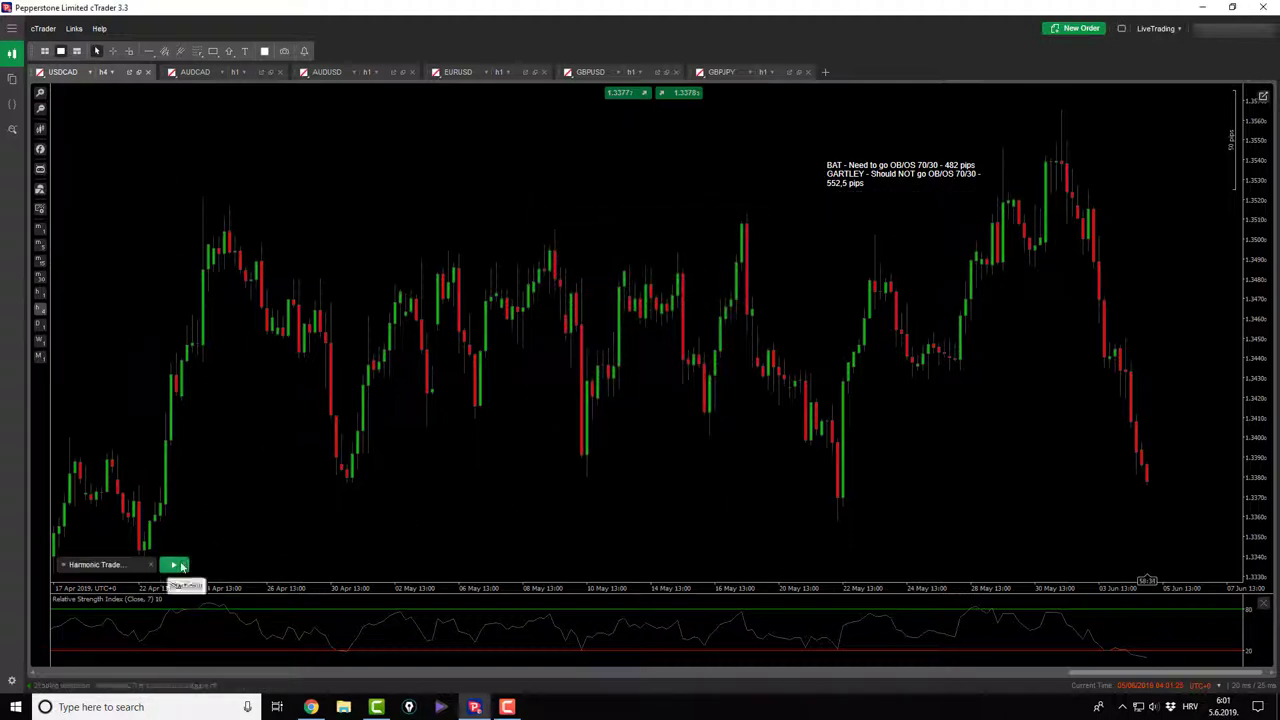
left_click(175, 566)
- Draw a Cypher through X-A-B-C-D: Entry 1.34020, Stop 1.33385, T1 1.34643, T2 1.35028
left_click(836, 556)
left_click(873, 264)
left_click(926, 383)
left_click(1060, 108)
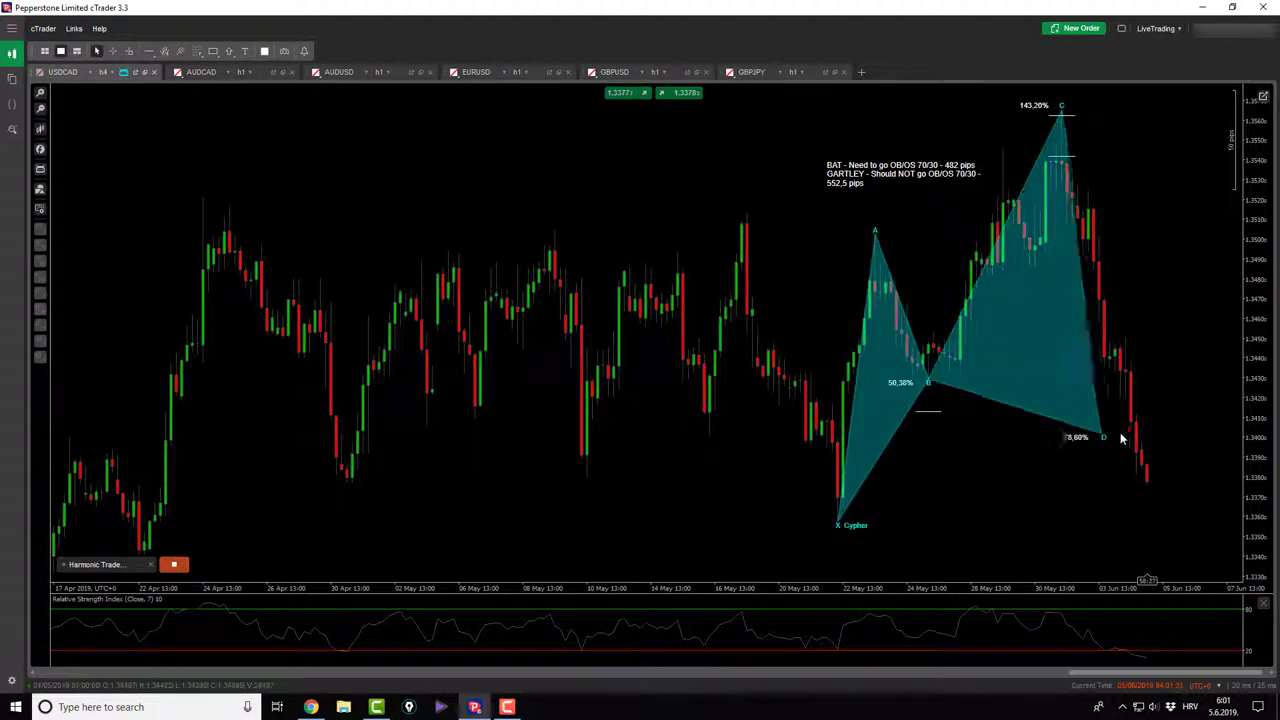
left_click(1130, 458)
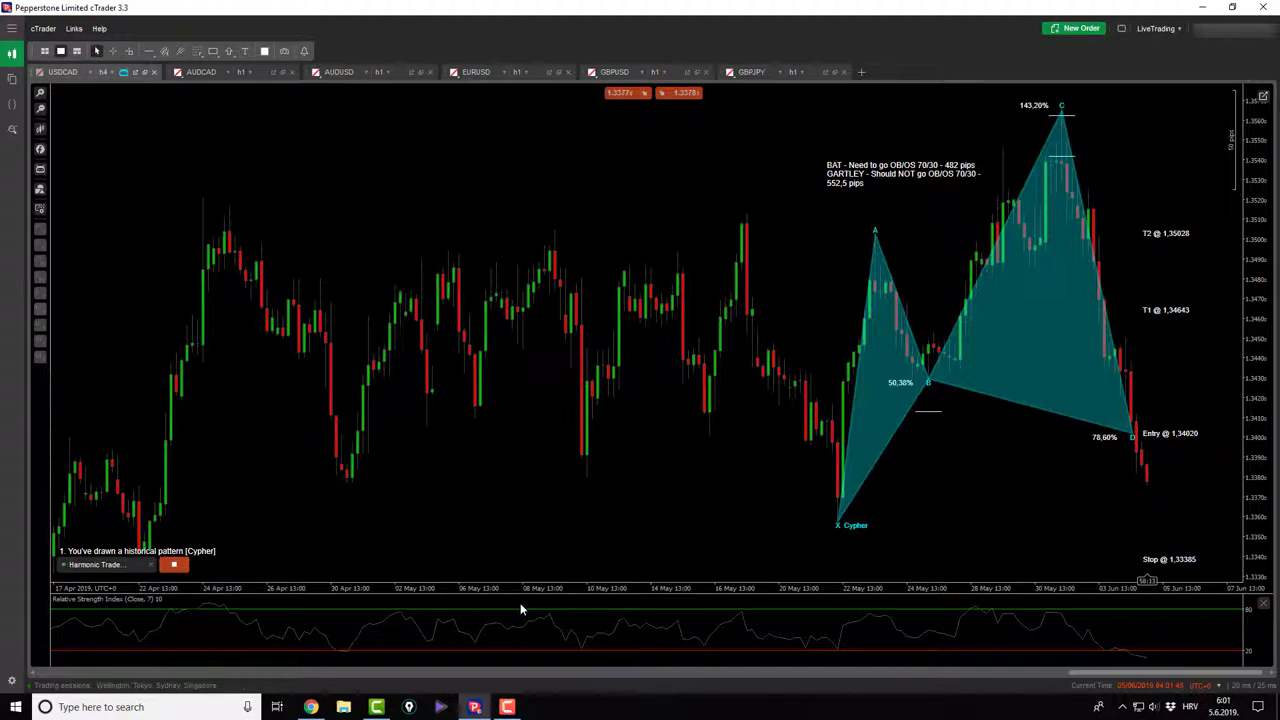
- Stop the cBot to clear the pattern, switch USDCAD to h1 and zoom out
left_click(173, 564)
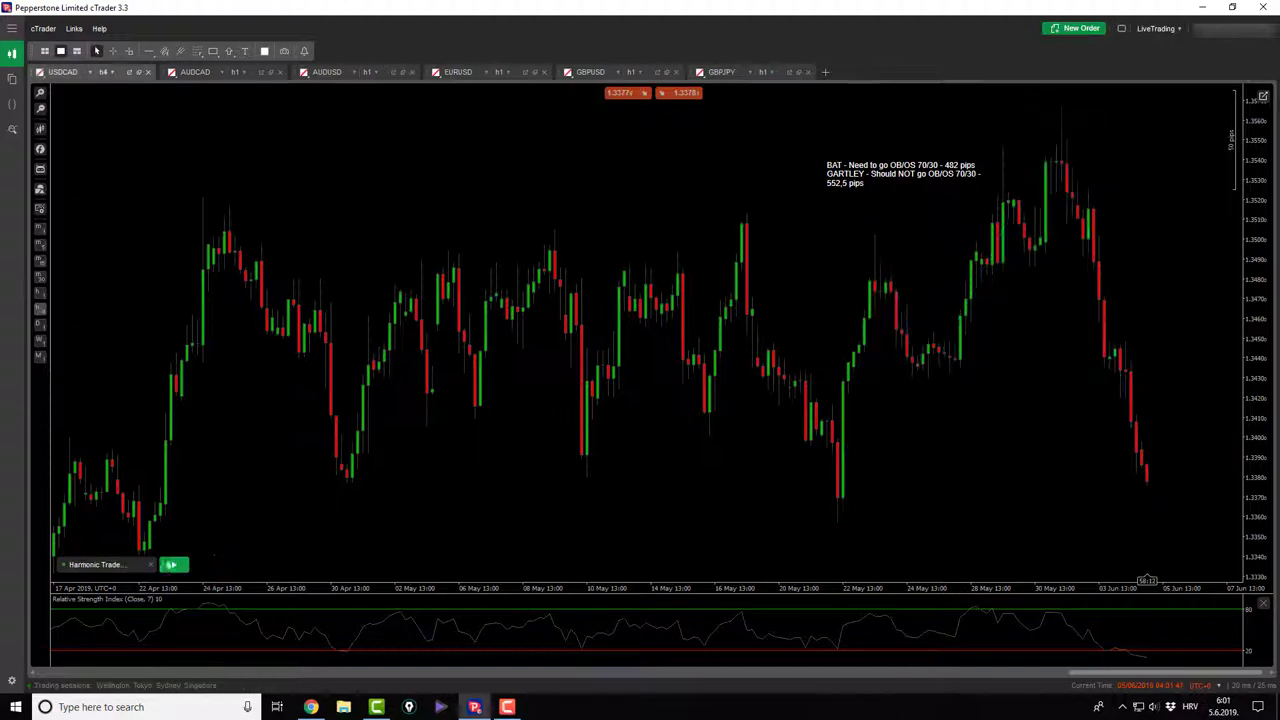
left_click(40, 294)
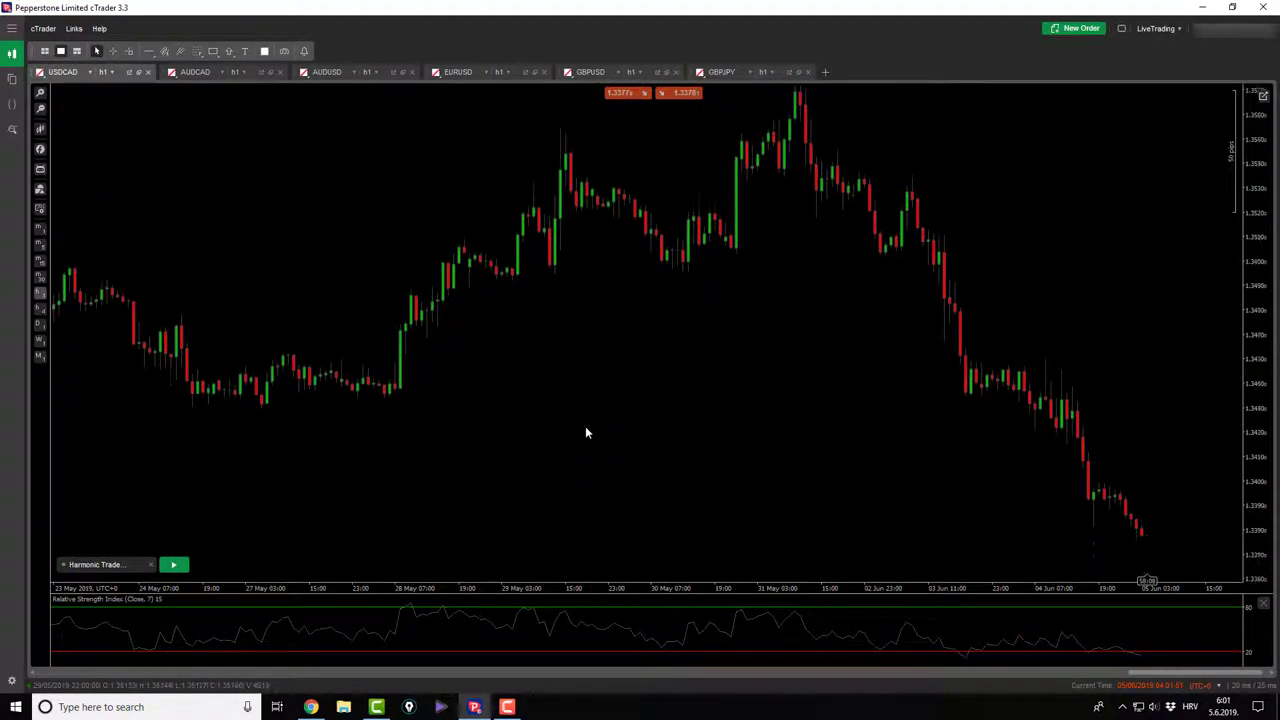
scroll(587, 432, "down", 2)
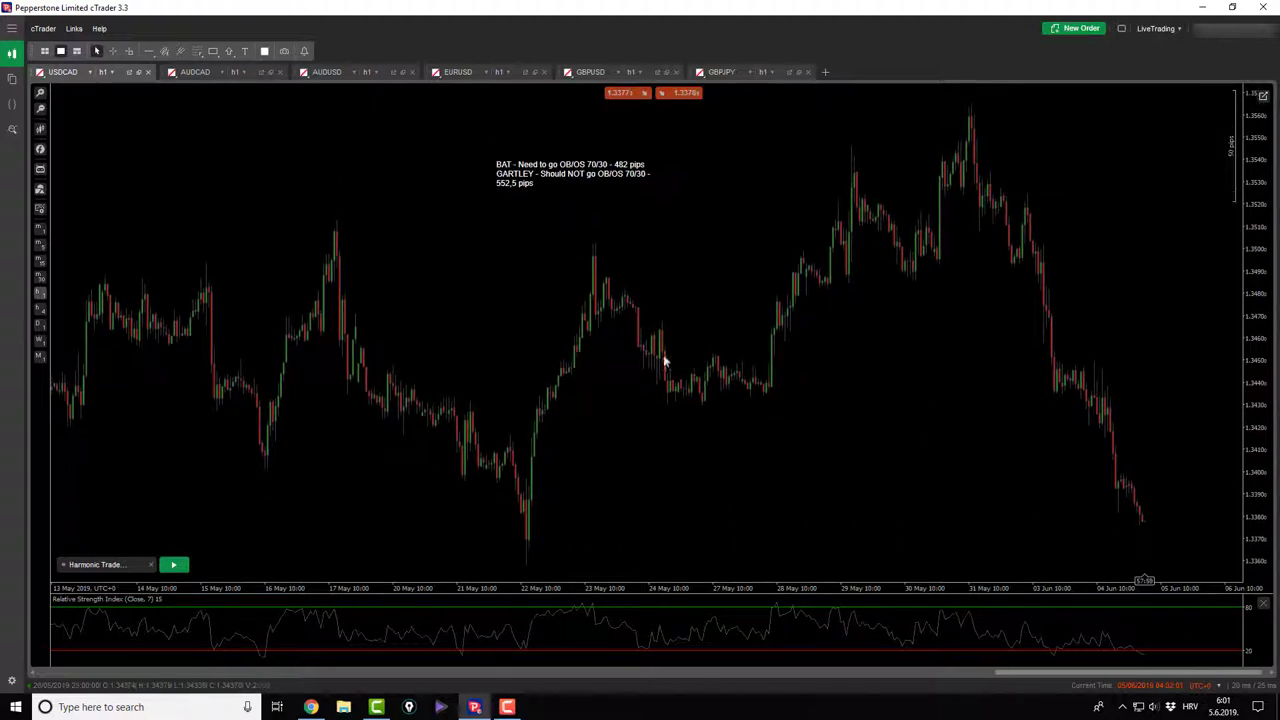
- On daily USDCAD candles, pan back through history and move the BAT/GARTLEY note to the lower right
left_click(41, 324)
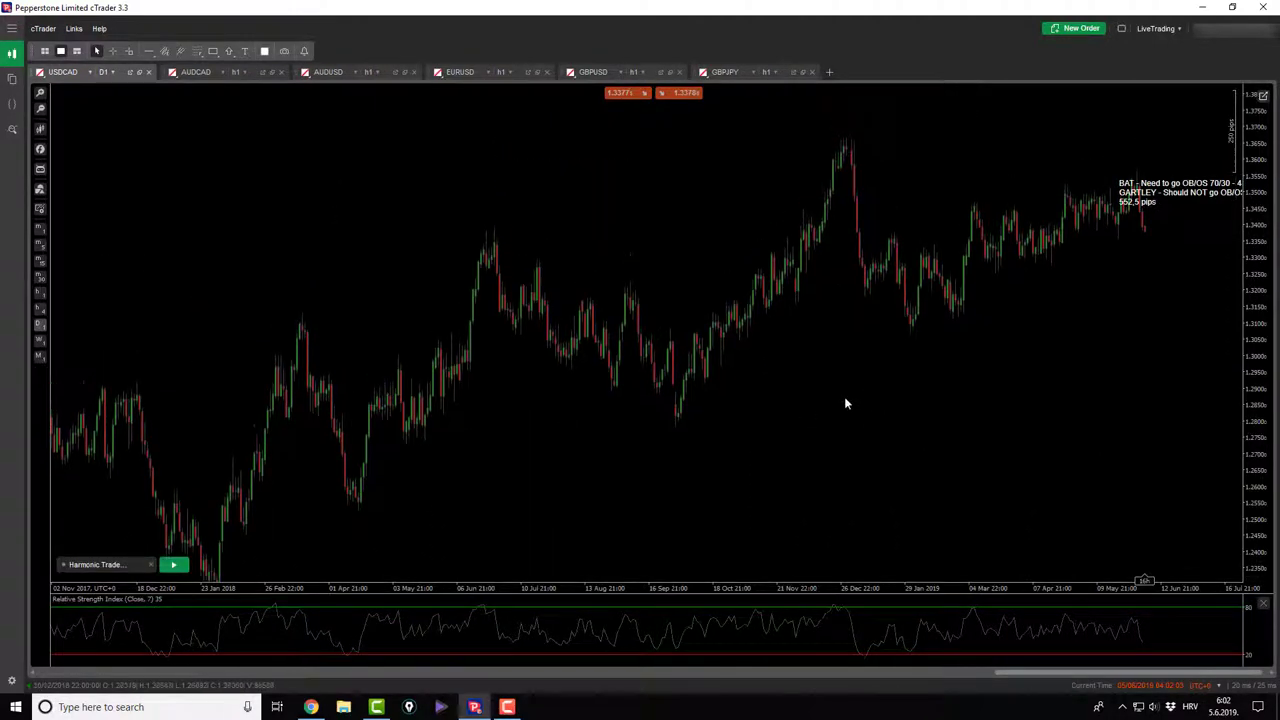
left_click(112, 51)
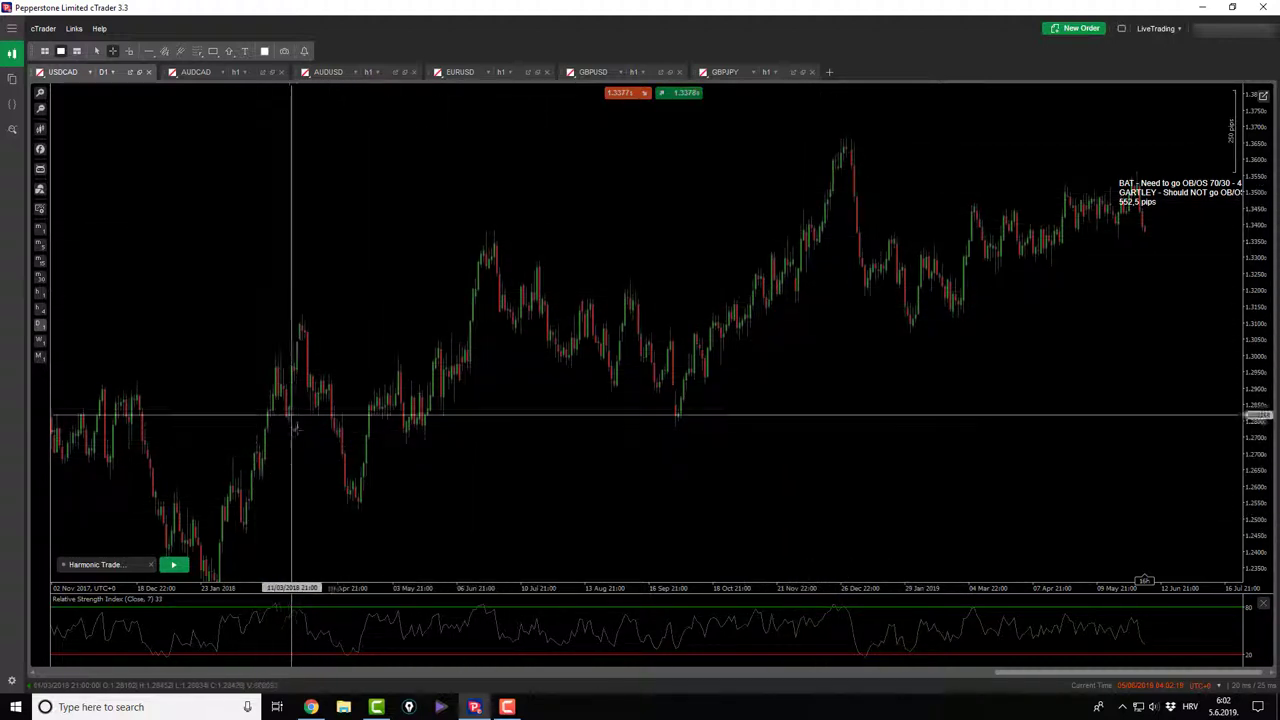
middle_click(237, 255)
left_click_drag(237, 255, 305, 300)
mouse_move(1181, 265)
left_mouse_down()
mouse_move(1150, 327)
mouse_move(1129, 491)
mouse_move(1138, 512)
left_mouse_up()
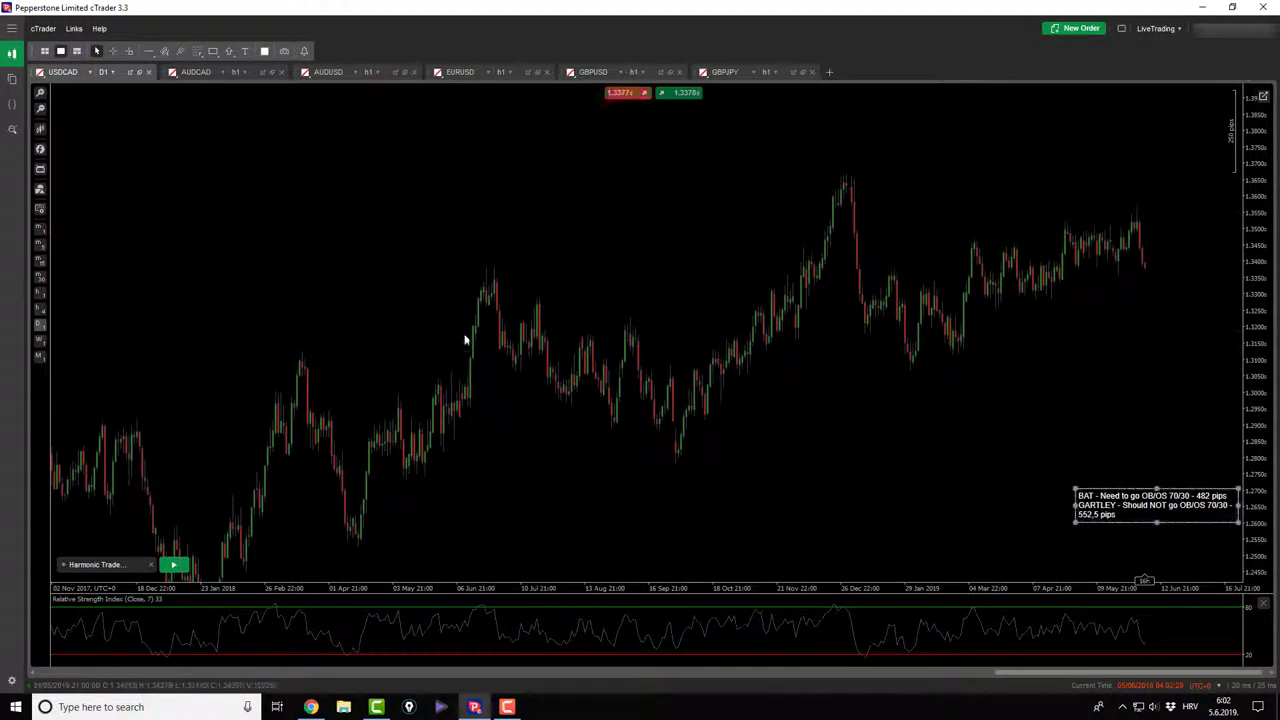
left_click(113, 51)
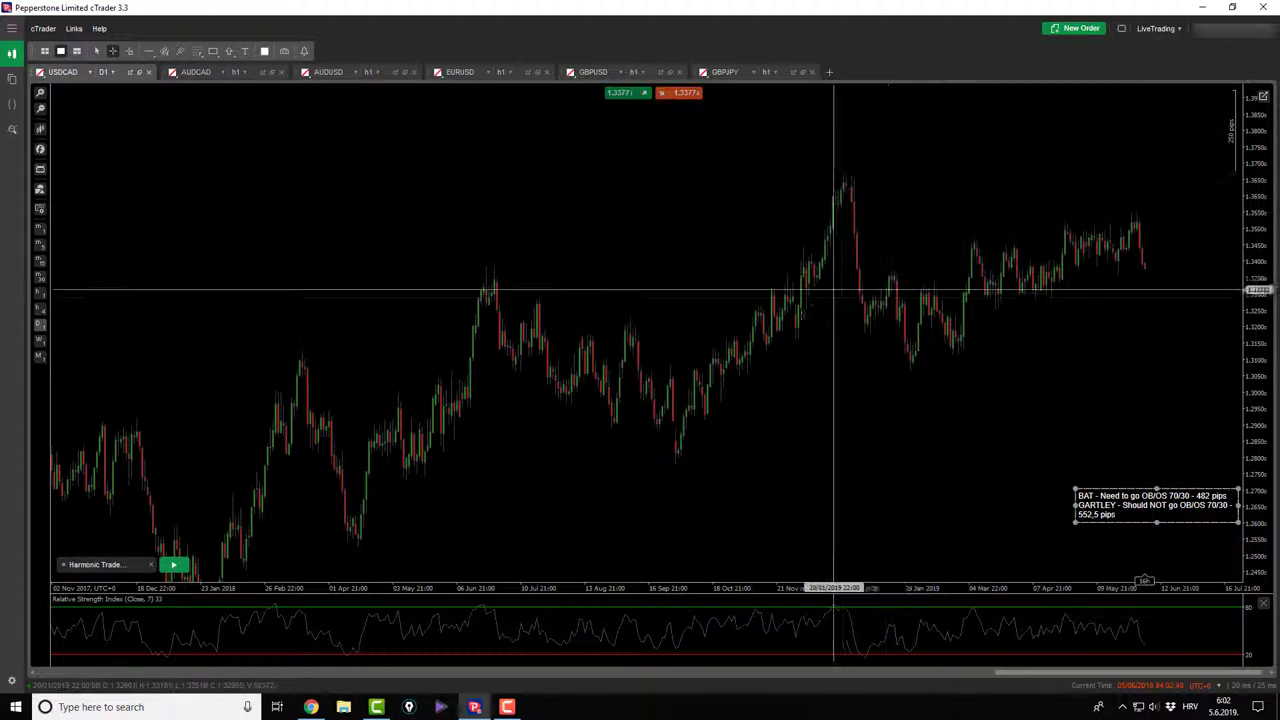
key("Escape")
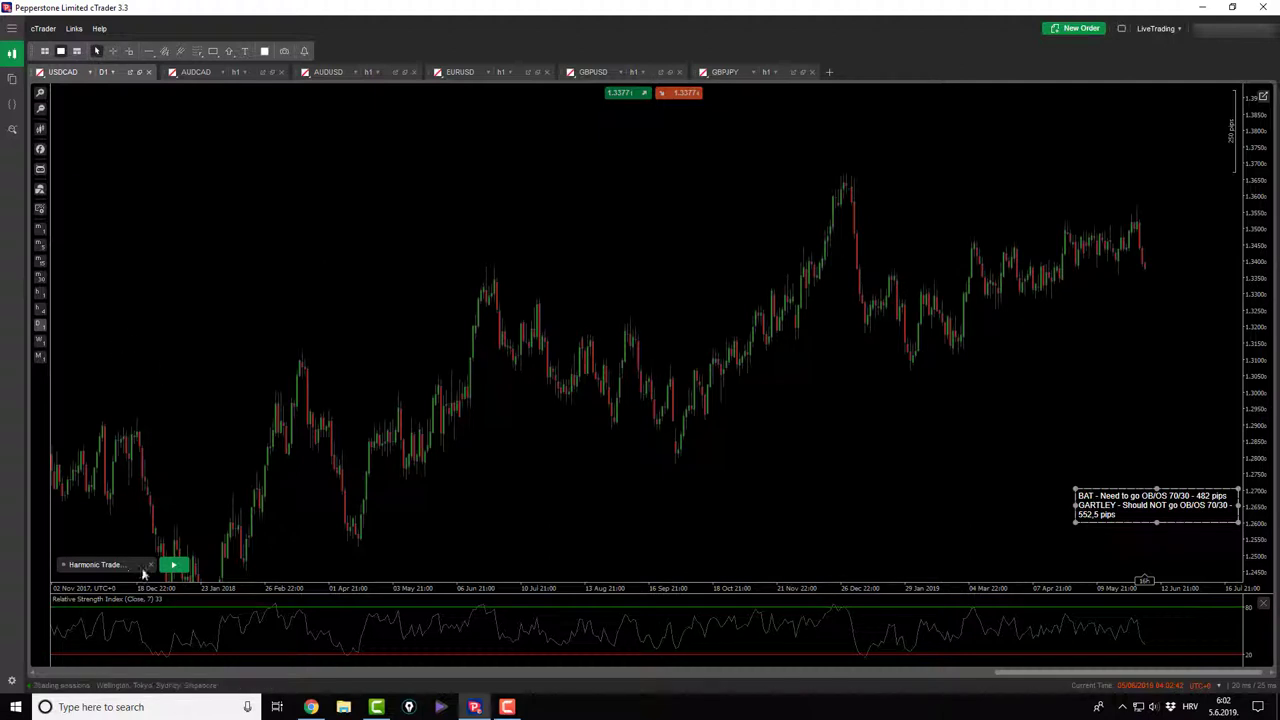
left_click(173, 565)
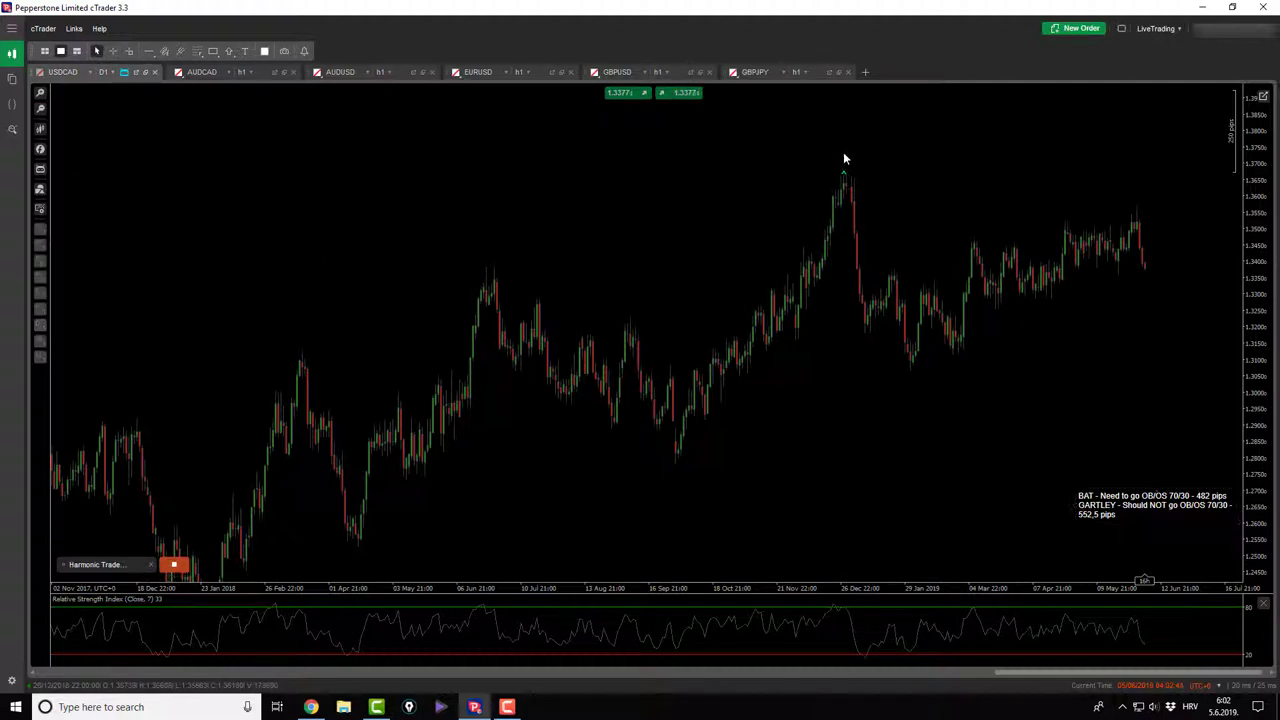
left_click(910, 389)
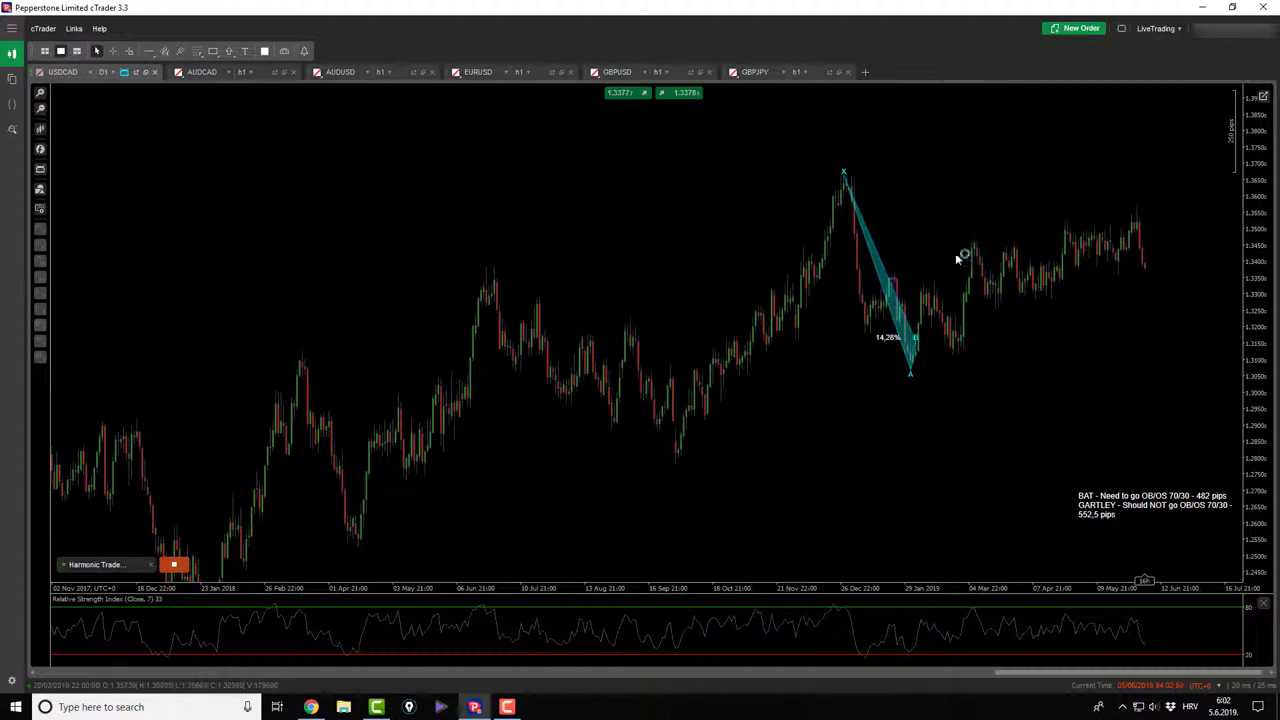
left_click(975, 219)
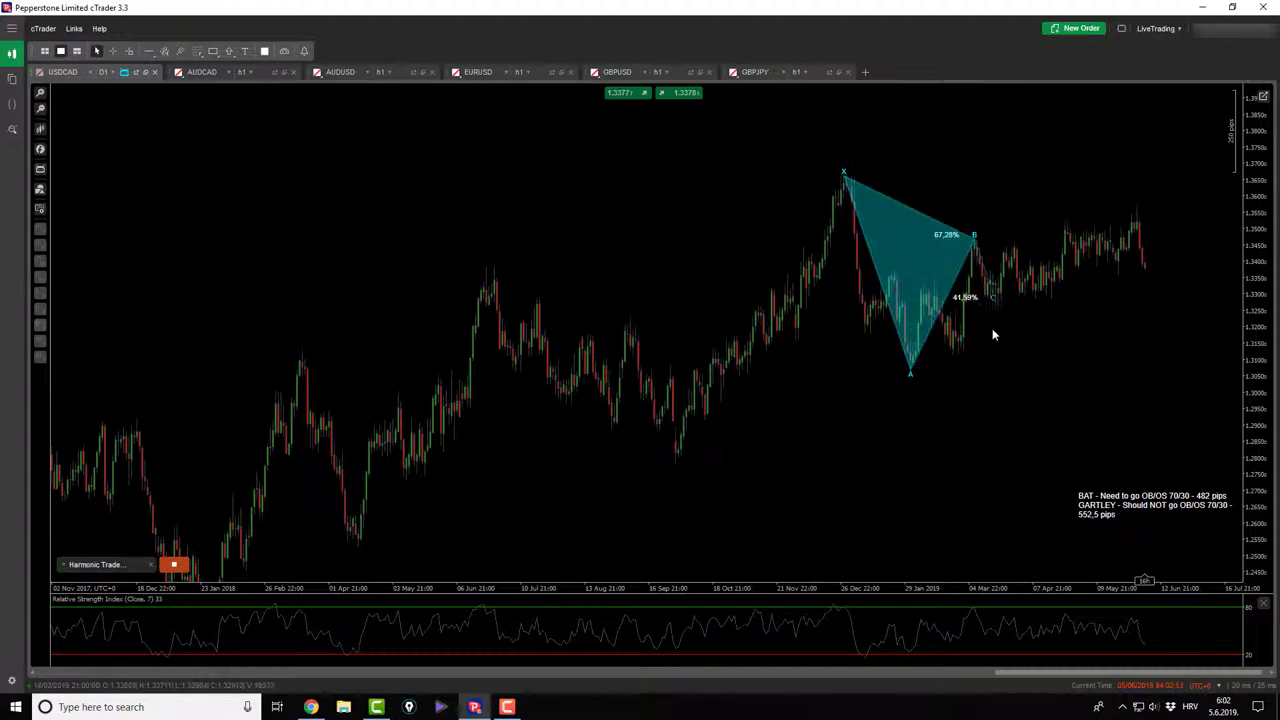
left_click(173, 564)
- Measure the pip move from the December peak, then put USDCAD on the 4-hour timeframe
middle_click(958, 201)
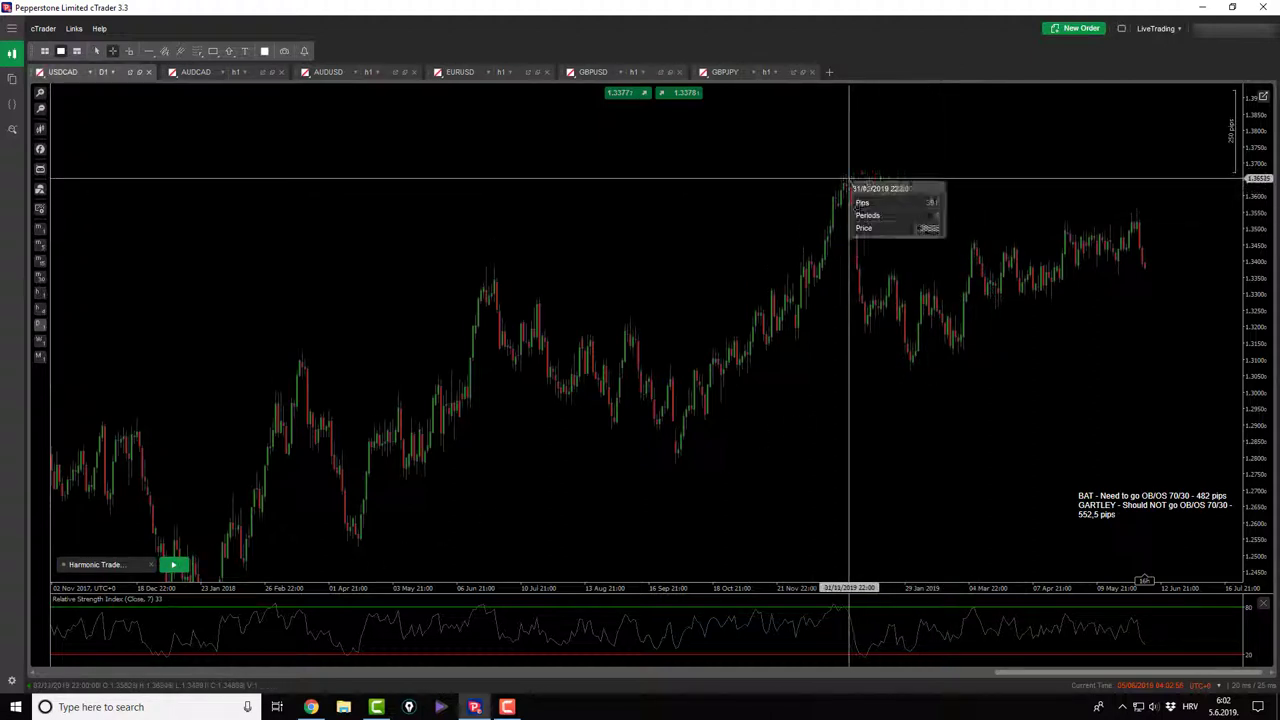
left_click_drag(968, 237, 915, 362)
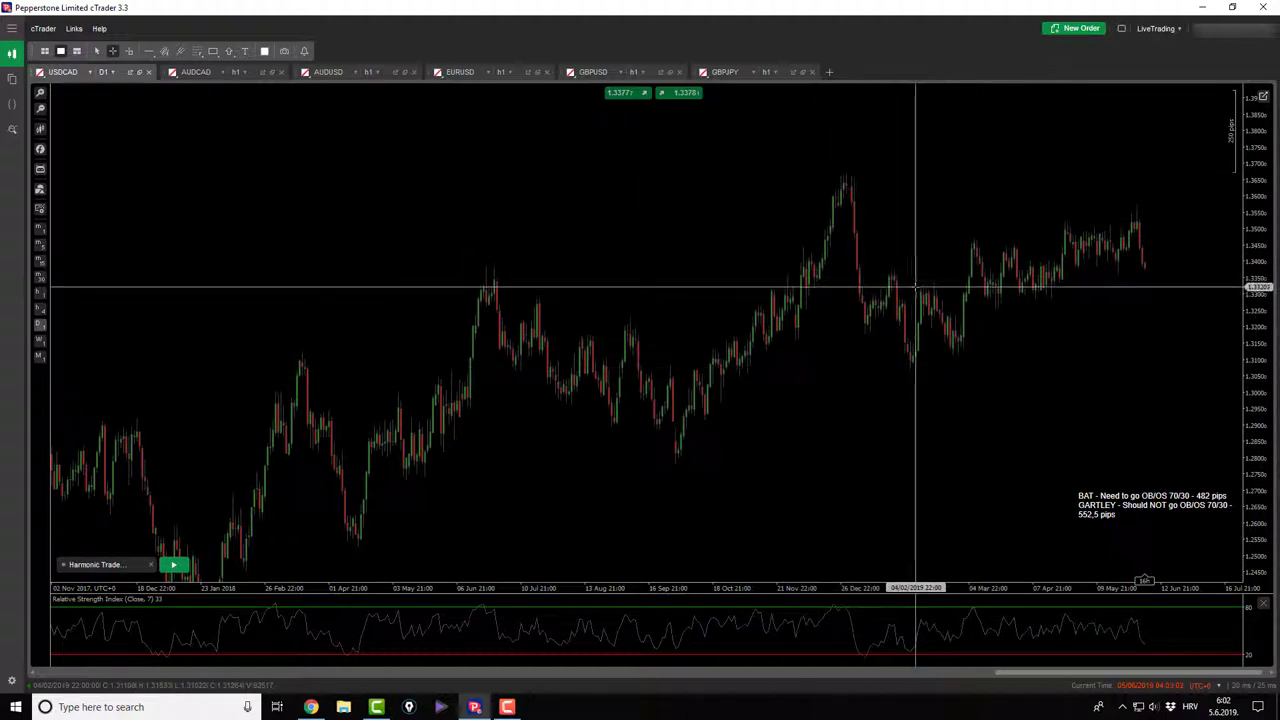
left_click_drag(843, 201, 1035, 292)
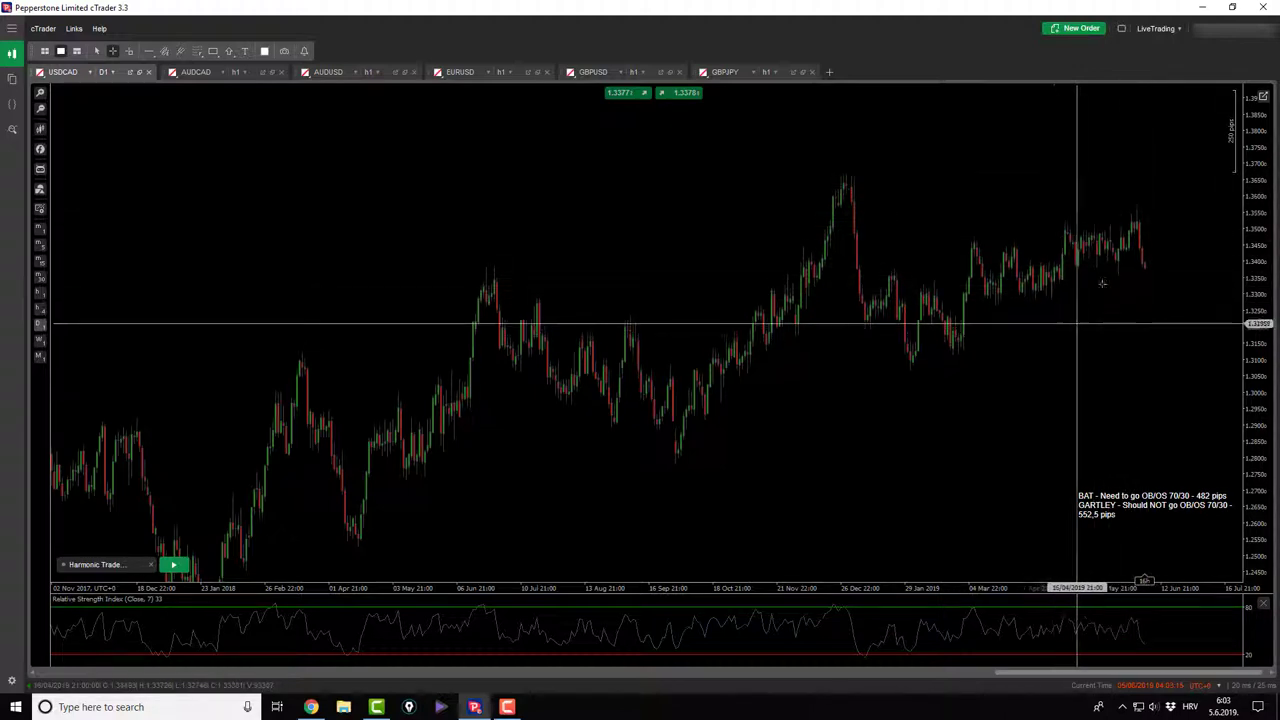
left_click(39, 316)
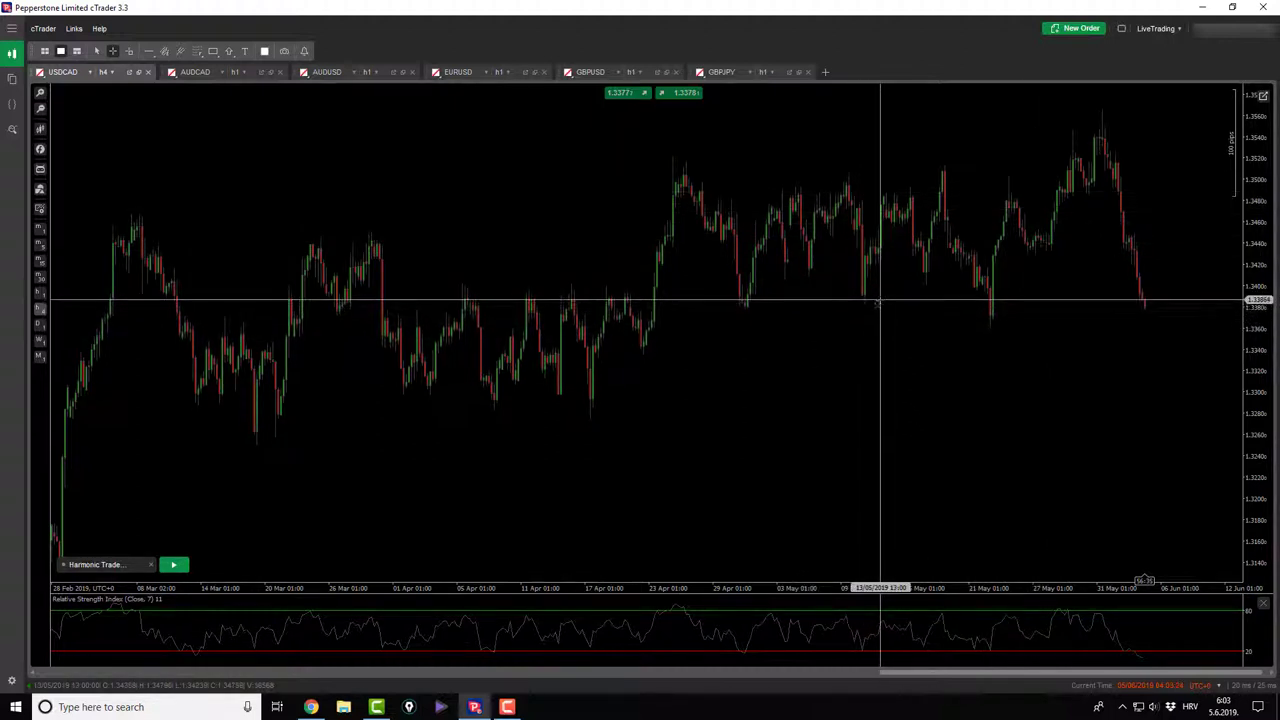
left_click(149, 51)
left_click(711, 290)
left_click_drag(928, 300, 916, 305)
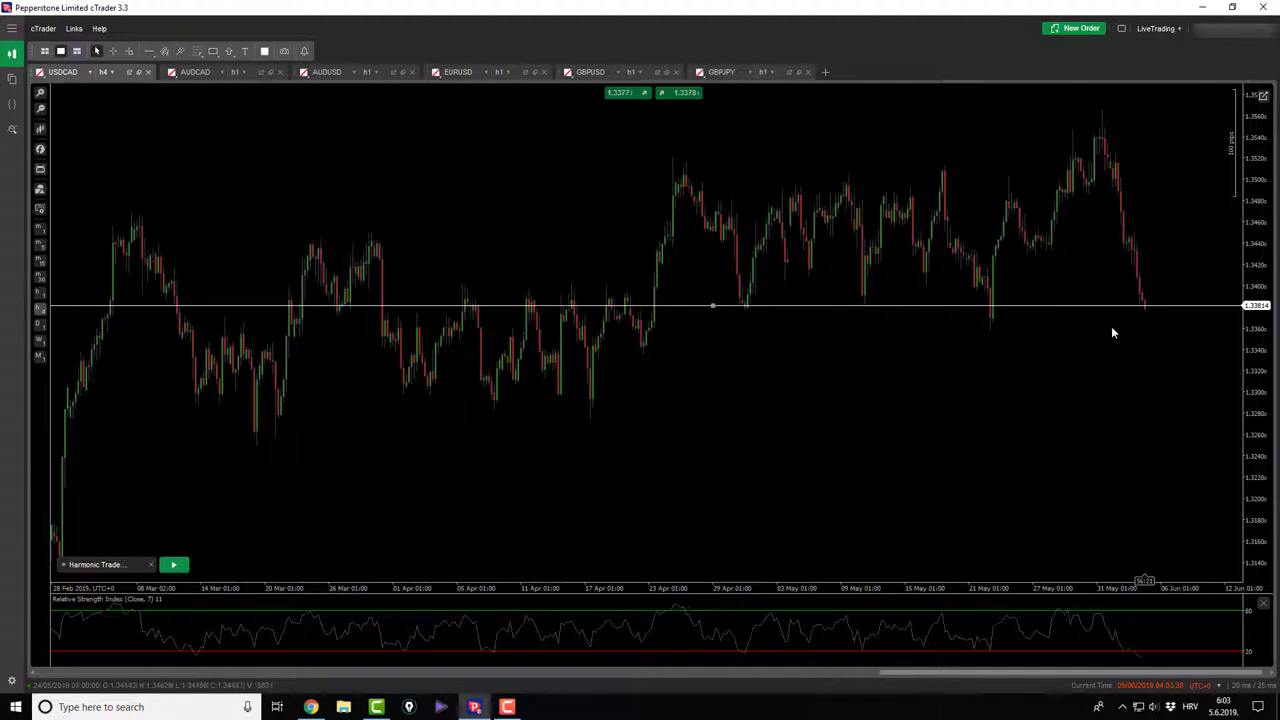
scroll(785, 336, "up", 5)
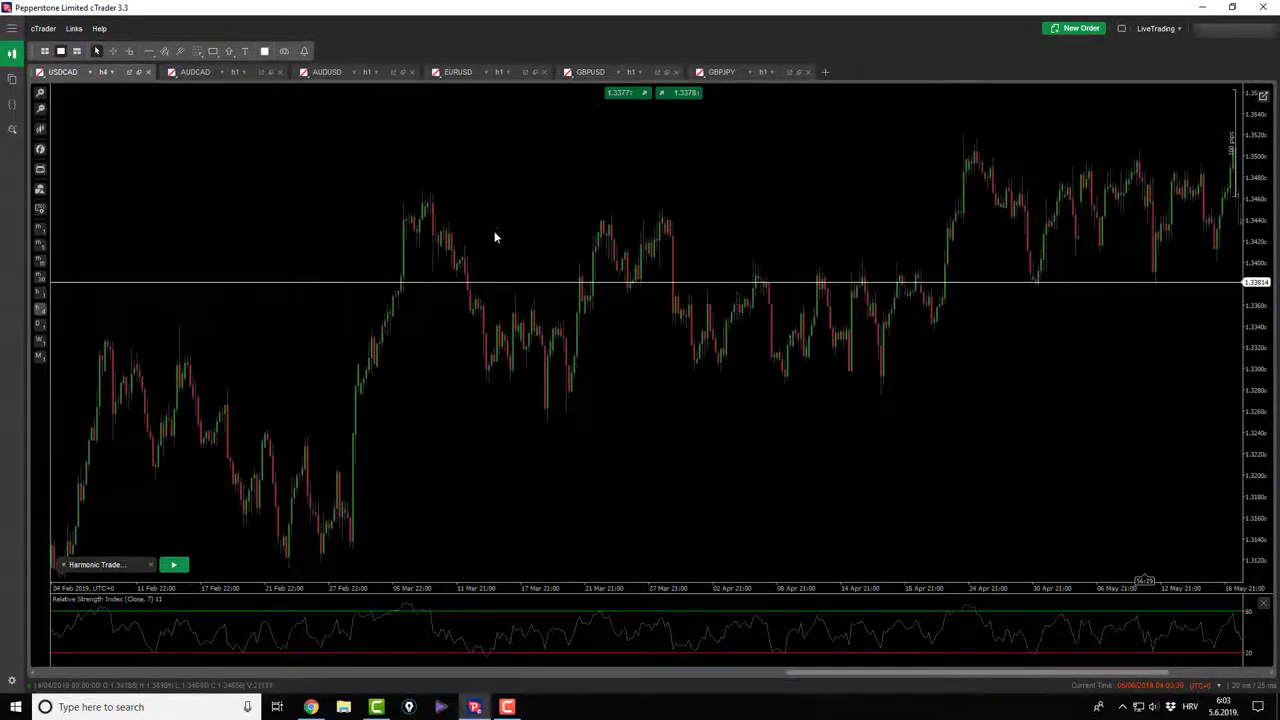
scroll(360, 226, "up", 5)
scroll(322, 239, "up", 5)
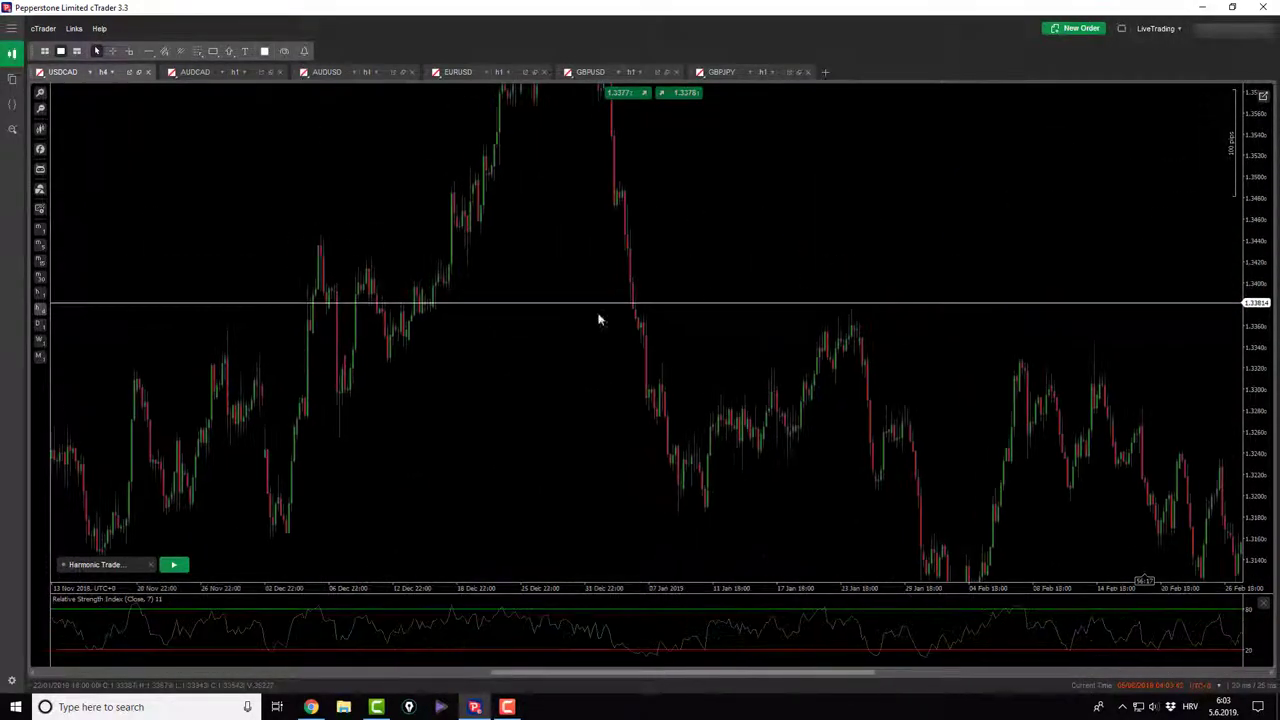
scroll(525, 366, "up", 10)
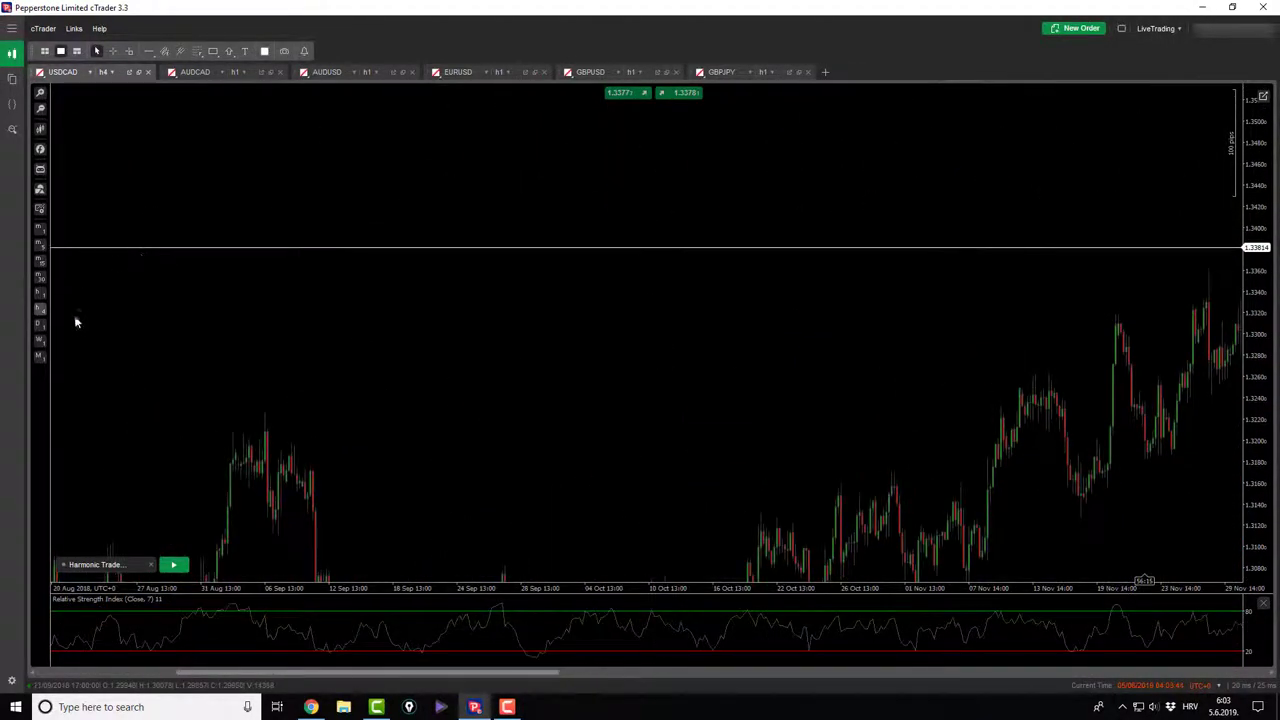
left_click(41, 325)
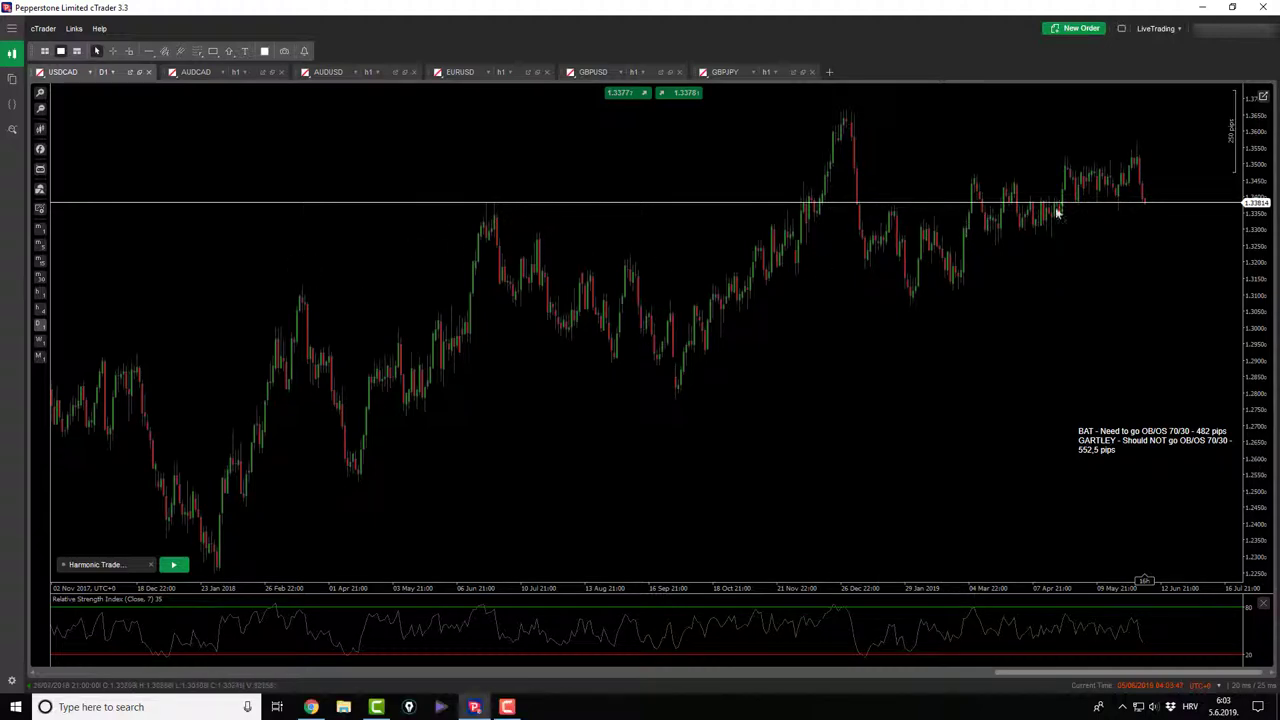
scroll(403, 245, "up", 6)
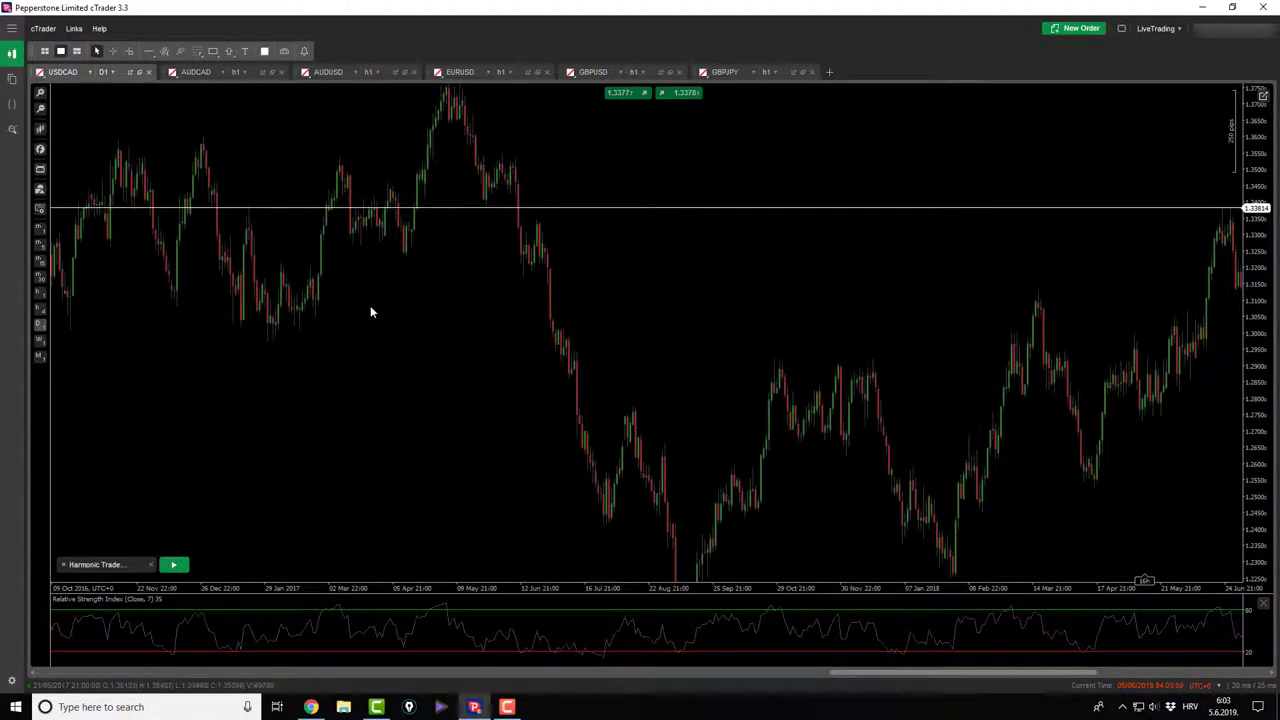
scroll(254, 271, "up", 8)
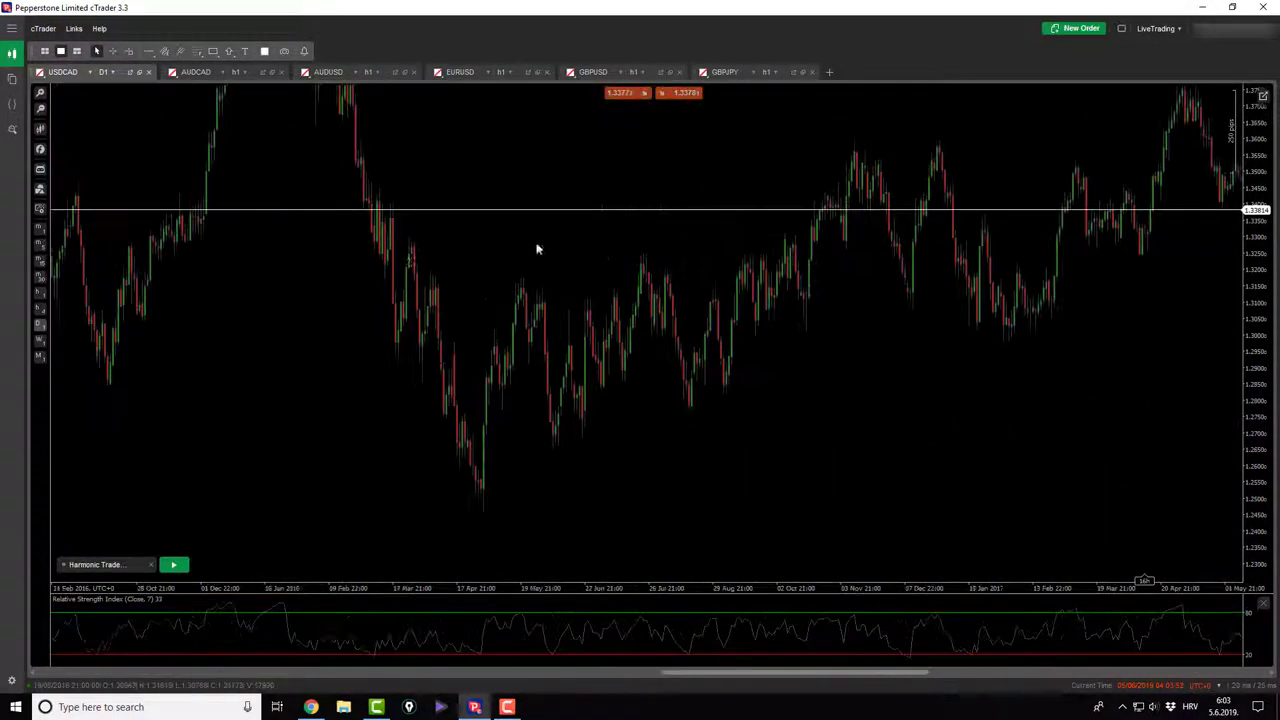
scroll(354, 257, "down", 2)
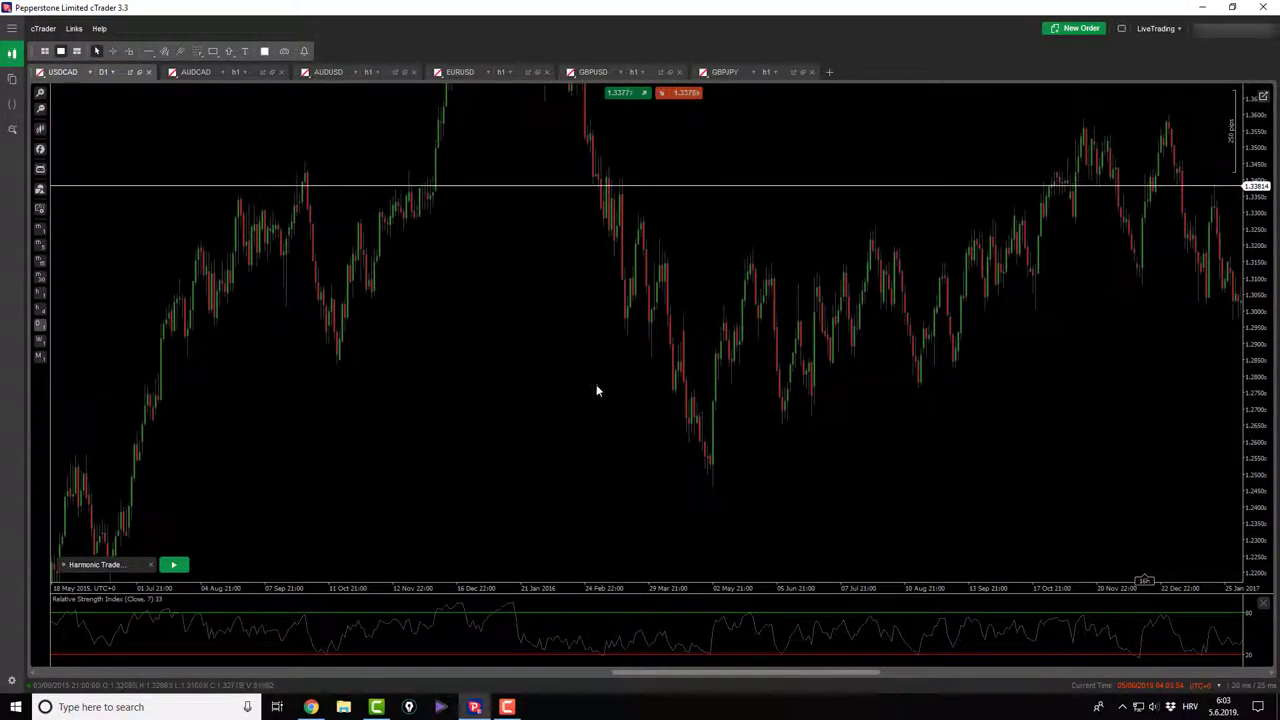
scroll(780, 400, "down", 2)
scroll(942, 420, "down", 10)
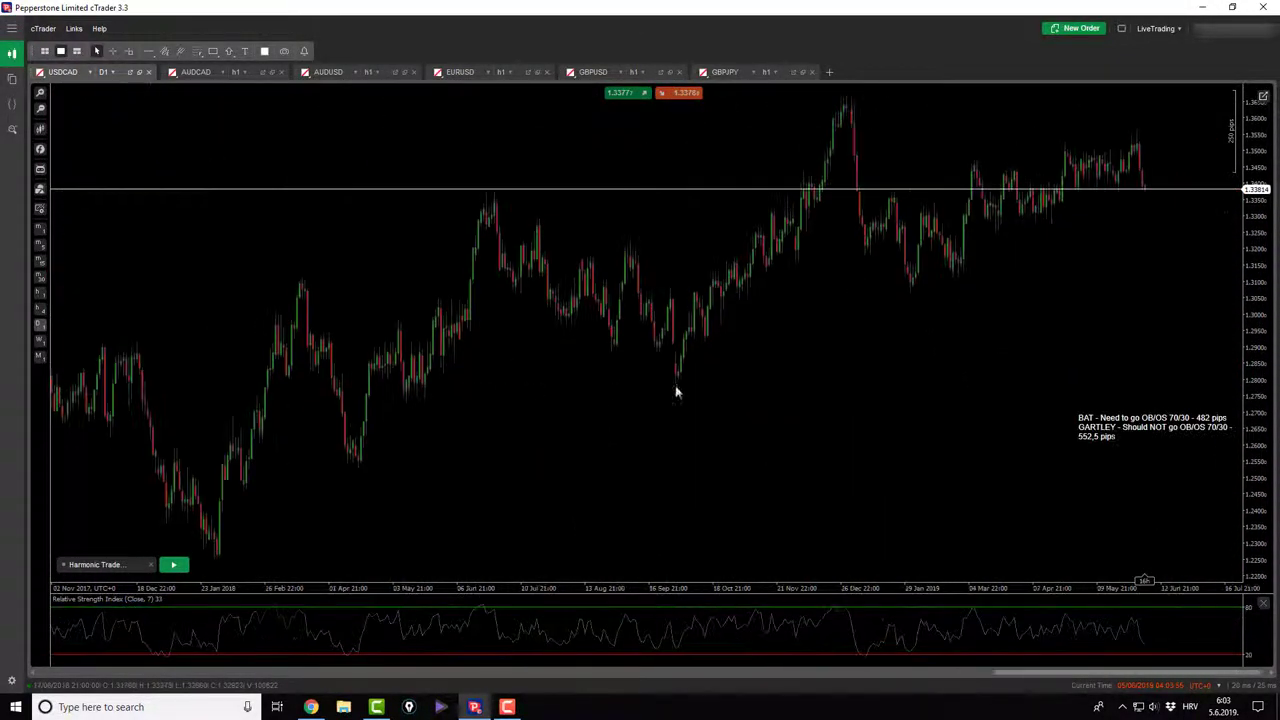
left_click(41, 93)
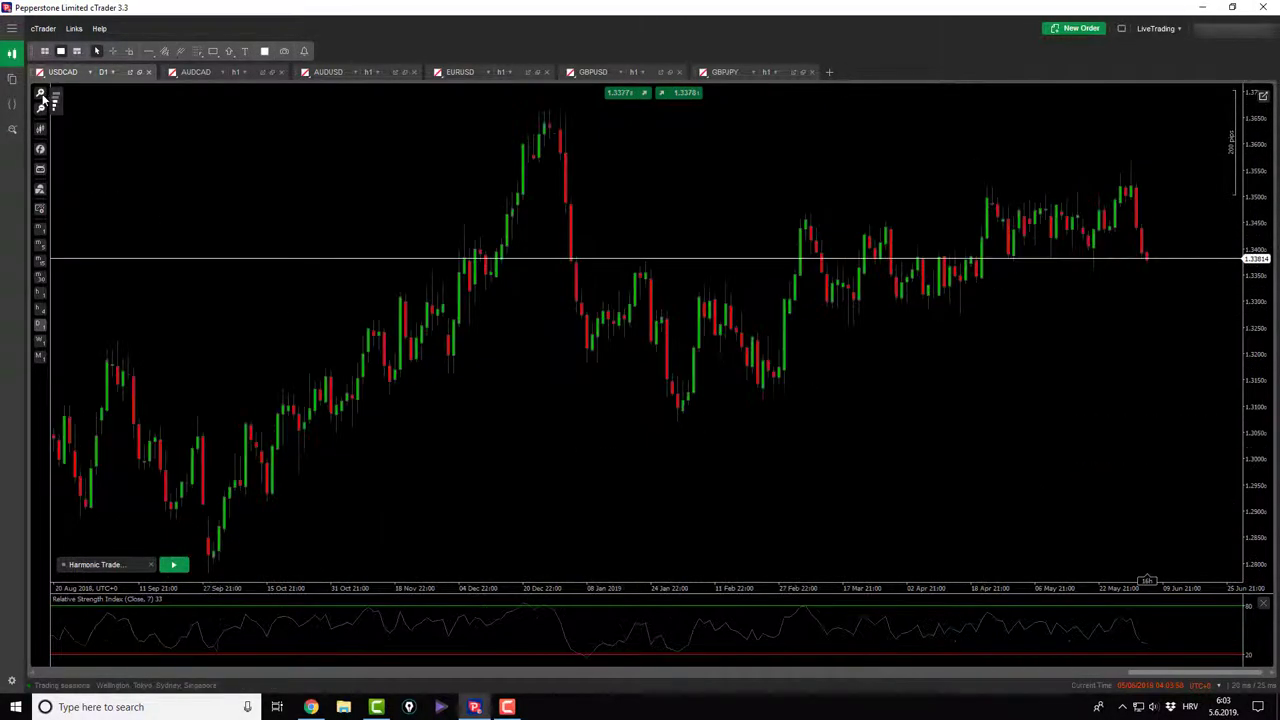
left_click(41, 313)
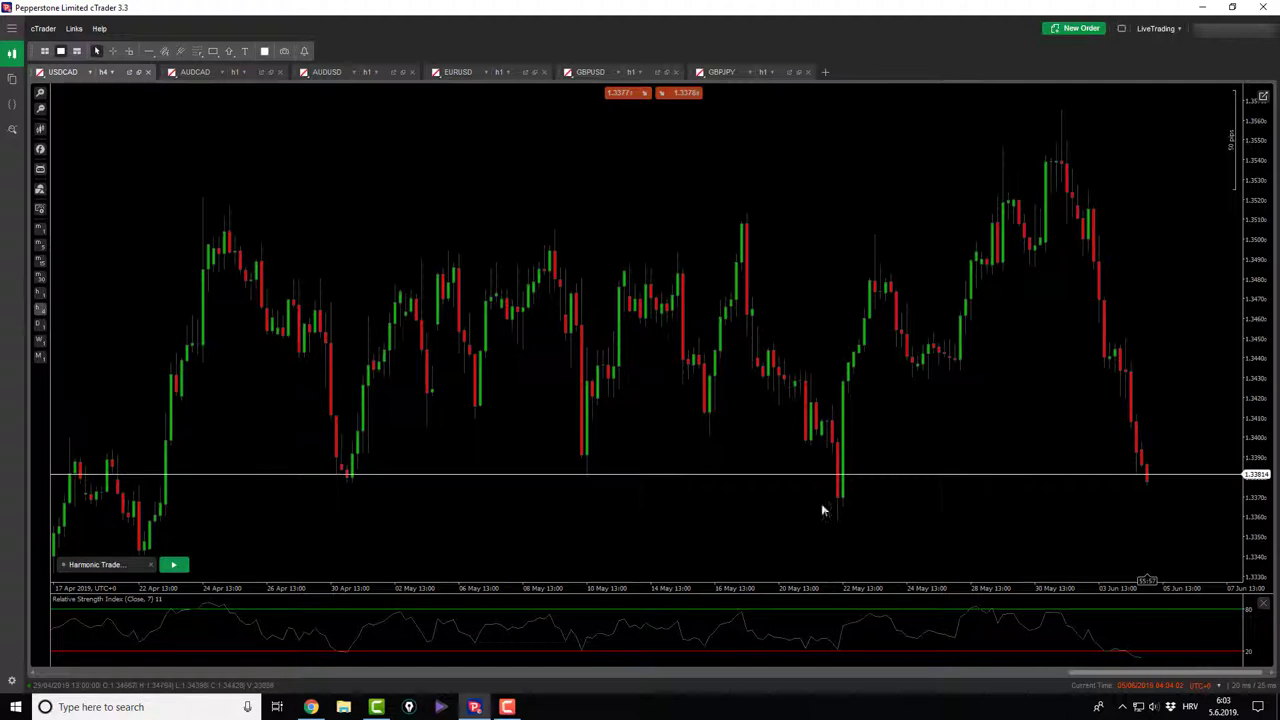
- Open the AUDCAD chart and get the Harmonic Trade cBot running
left_click(217, 72)
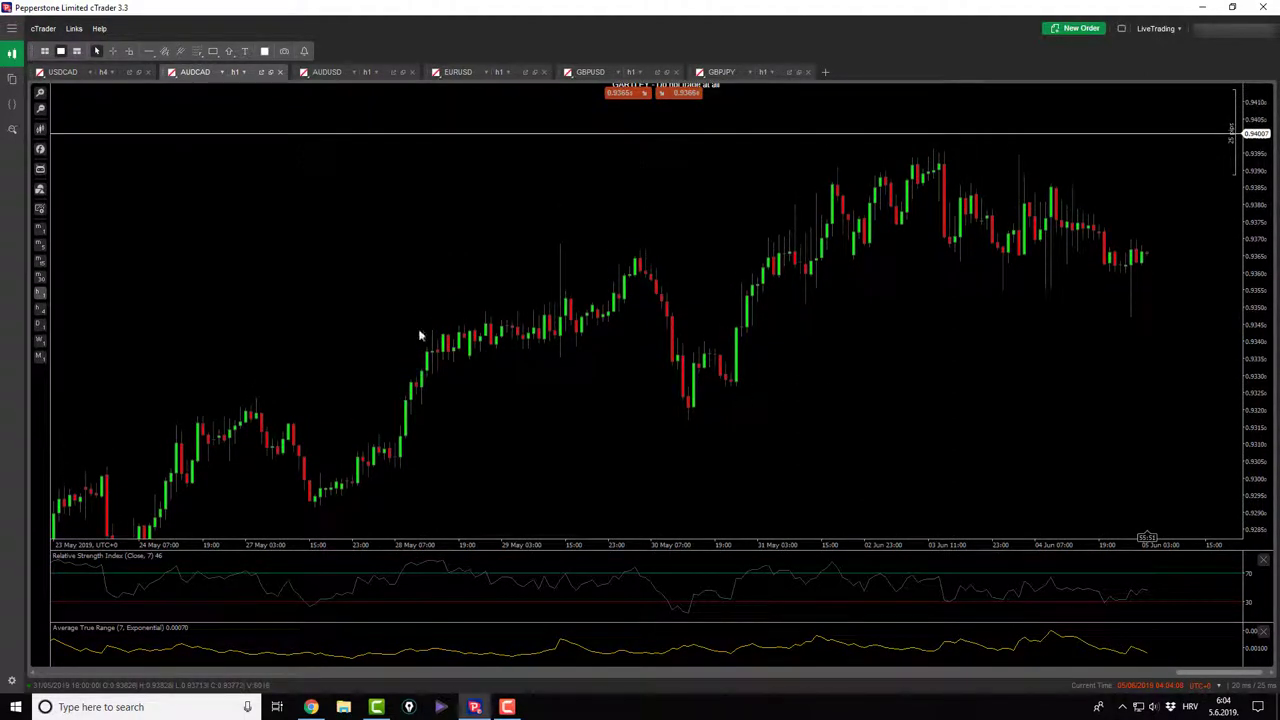
left_click(42, 170)
left_click(62, 184)
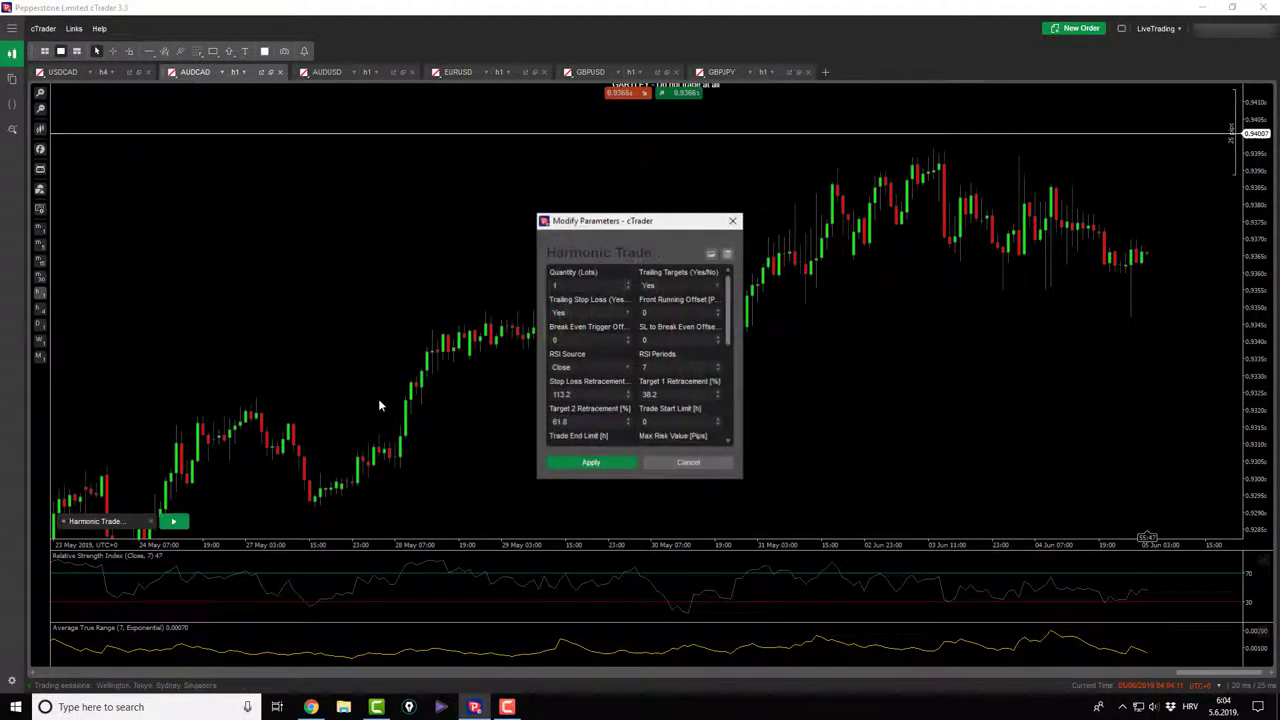
left_click(615, 466)
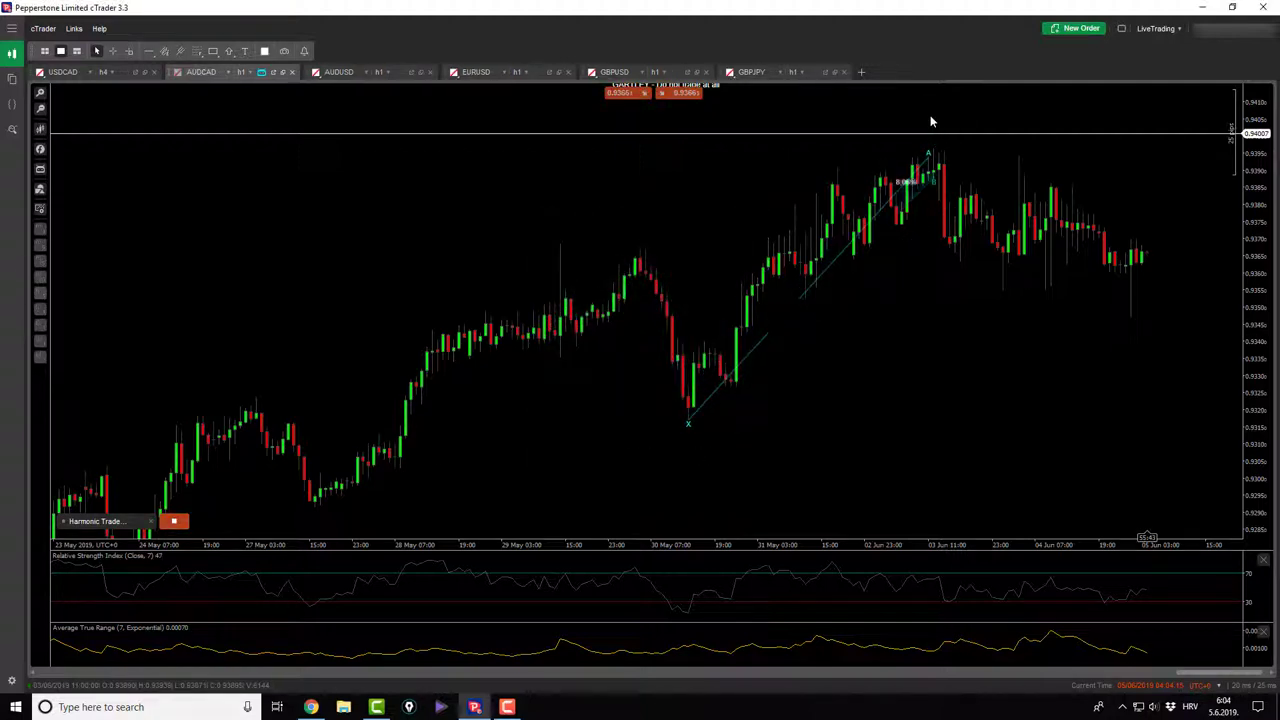
left_click(174, 521)
left_click(174, 521)
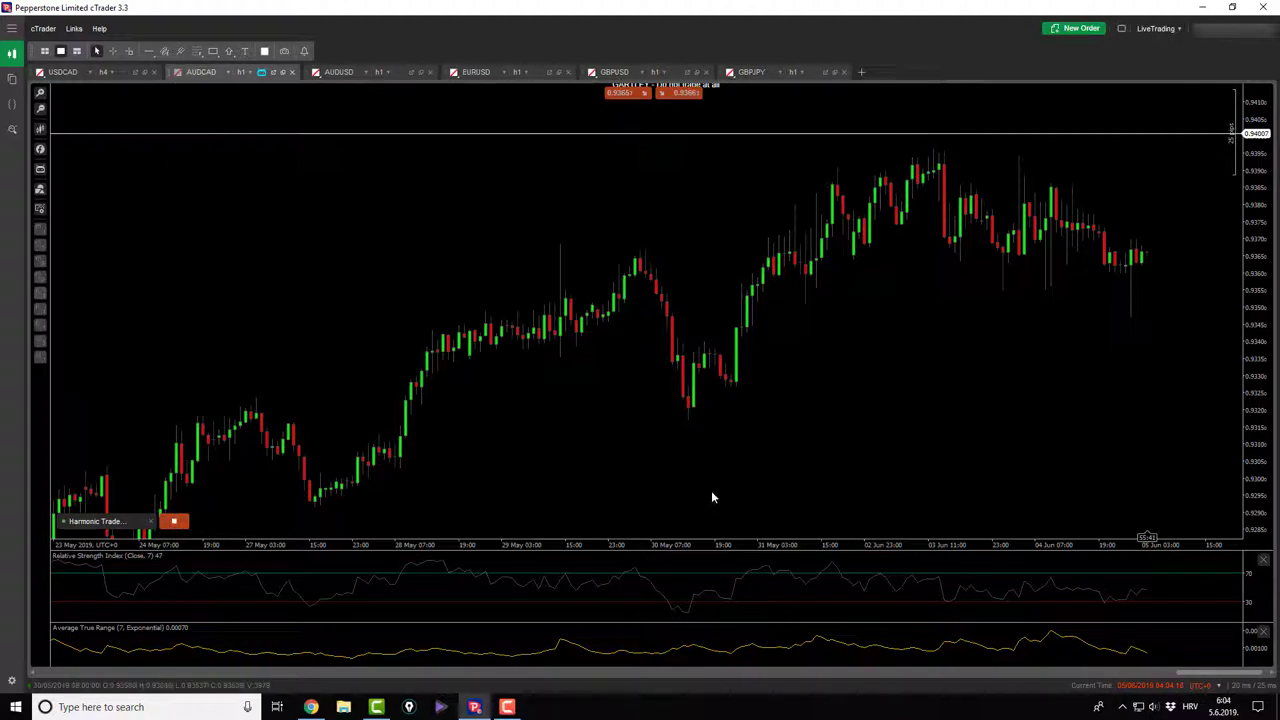
- Draw a Bat pattern with A and C at recent highs and B and D at lows
left_click(932, 95)
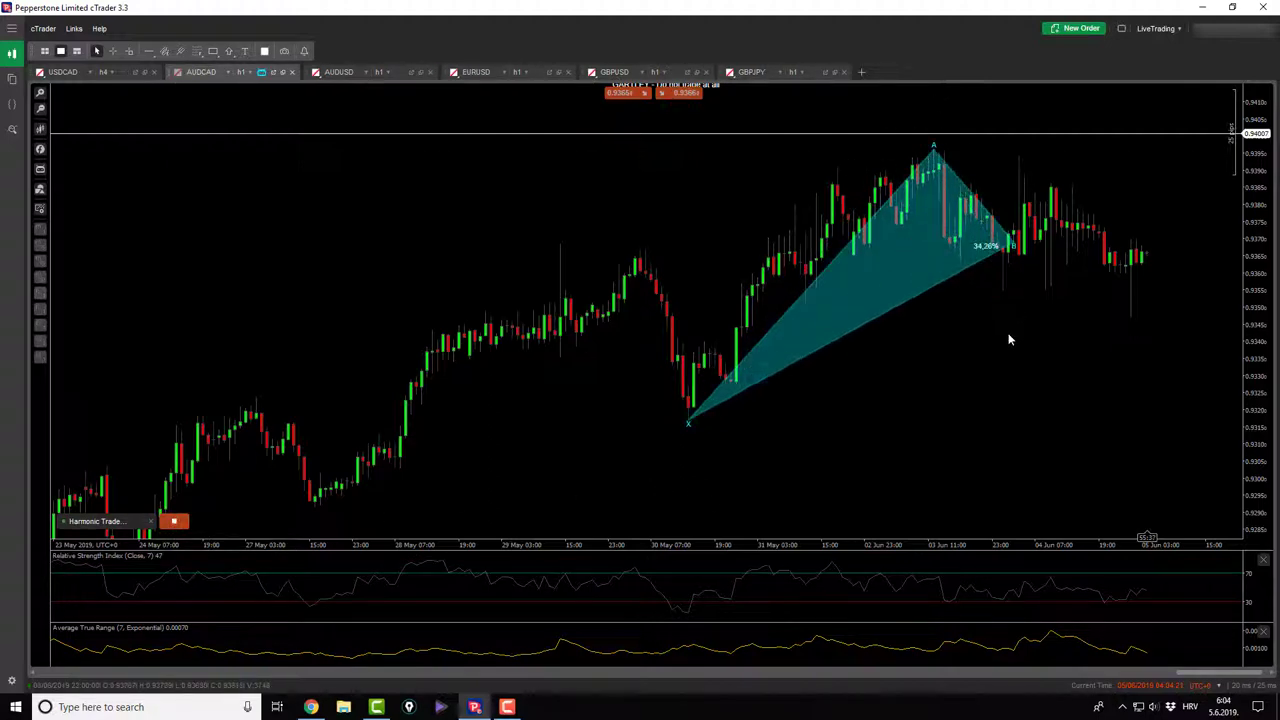
left_click(999, 354)
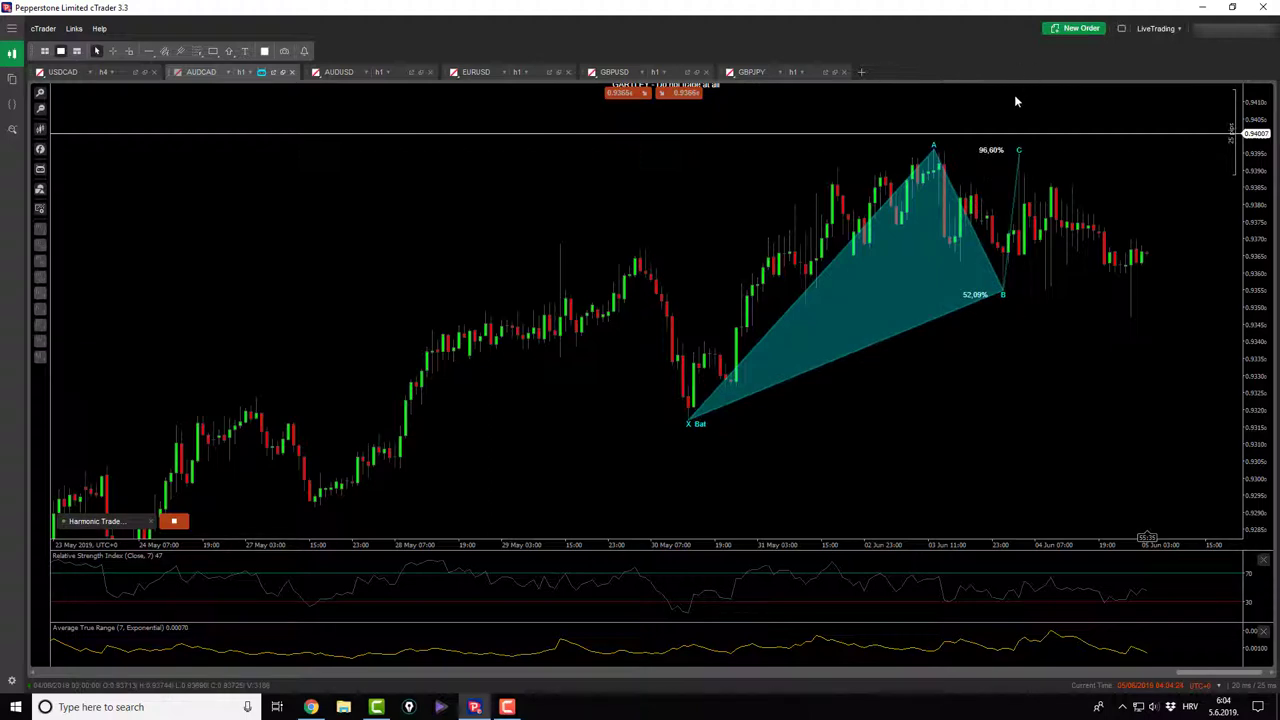
left_click(1015, 96)
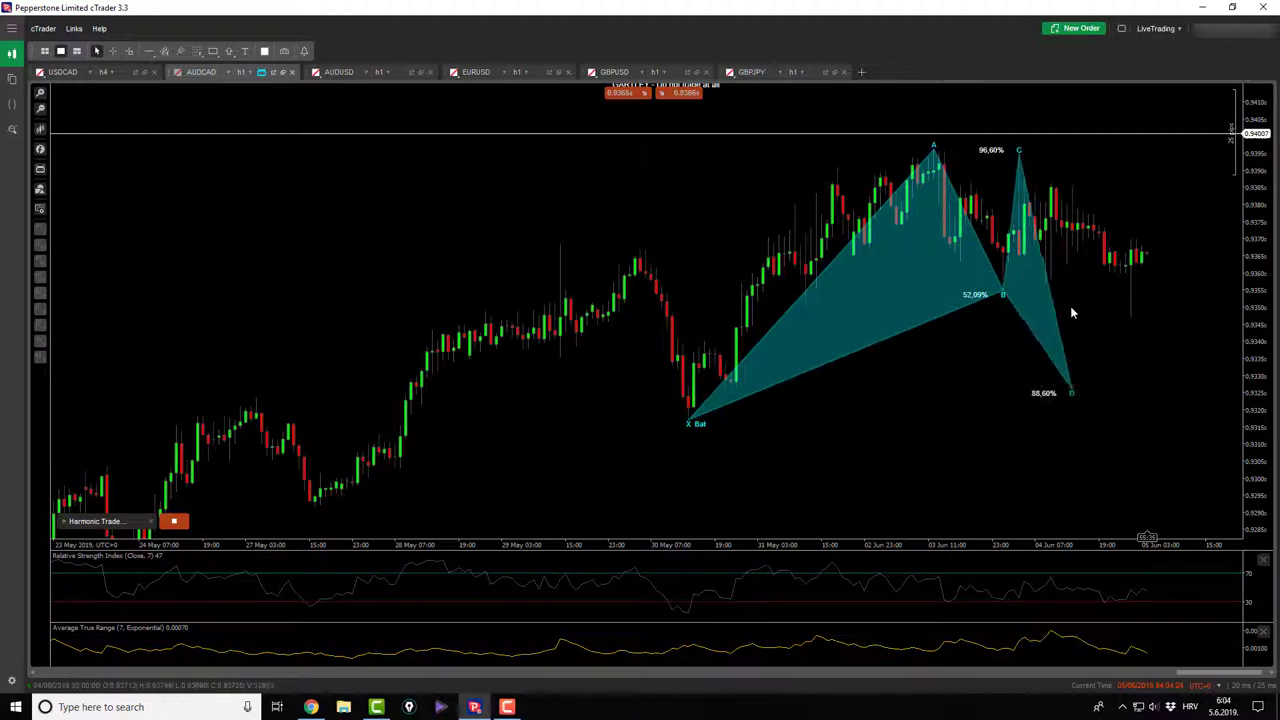
left_click(1120, 352)
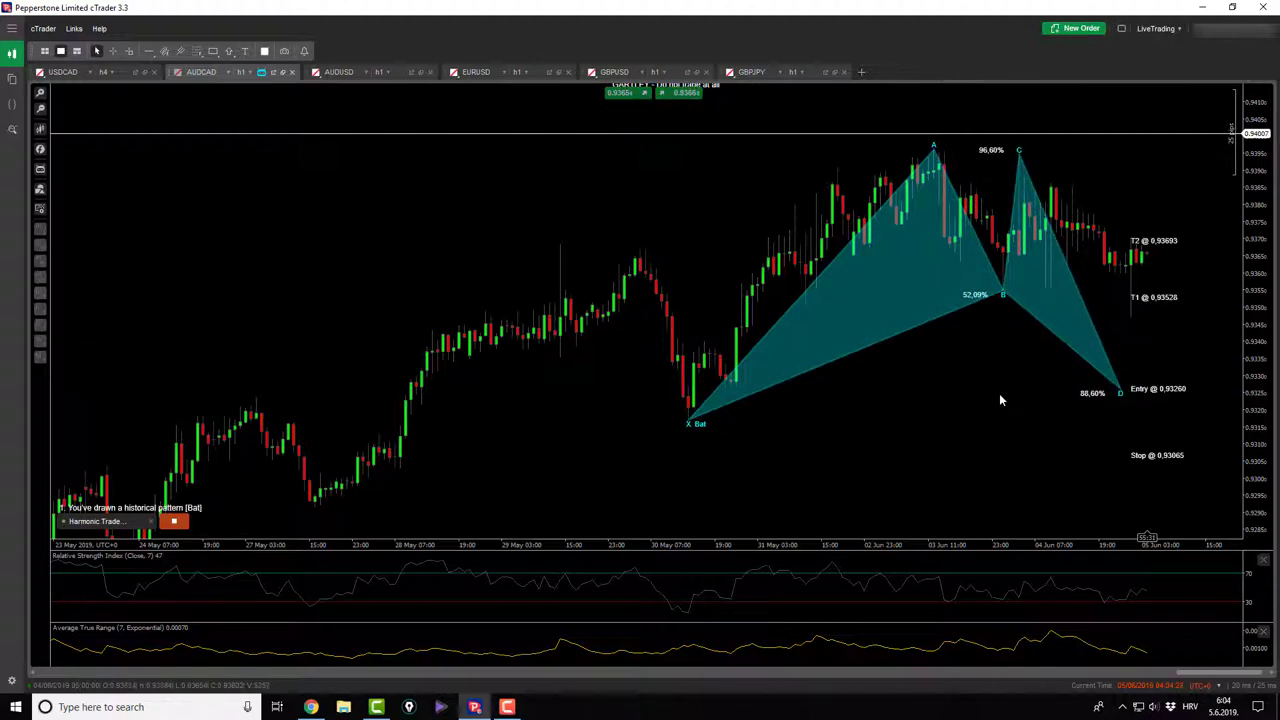
scroll(773, 445, "down", 2)
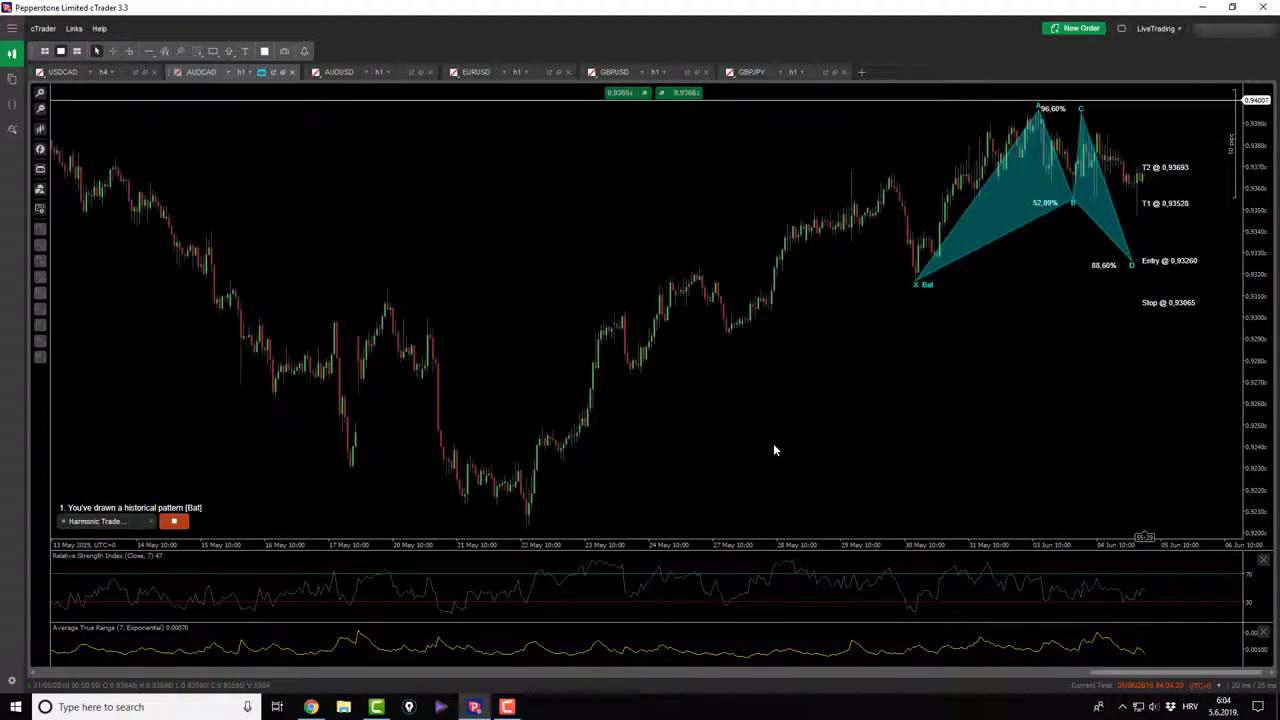
- Stop the cBot to clear the Bat, move the note beside recent daily prices, return to h1
left_click(169, 521)
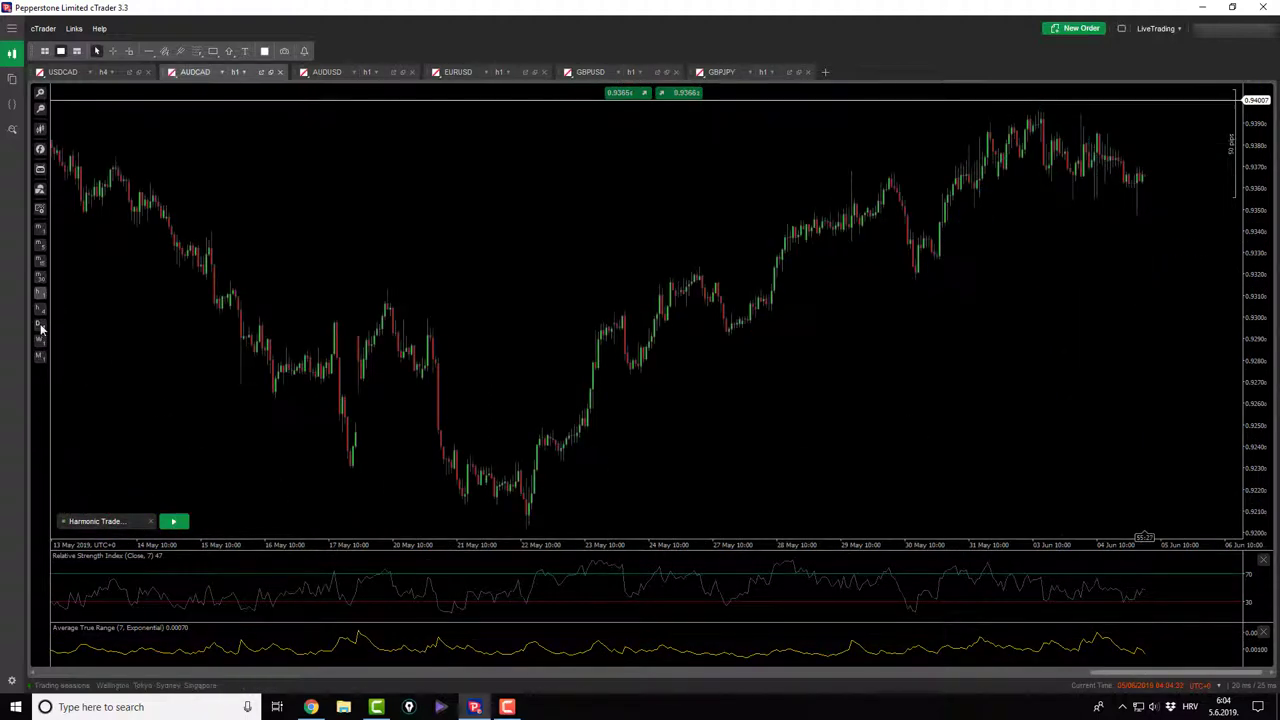
left_click(40, 323)
left_click_drag(1165, 425, 1140, 442)
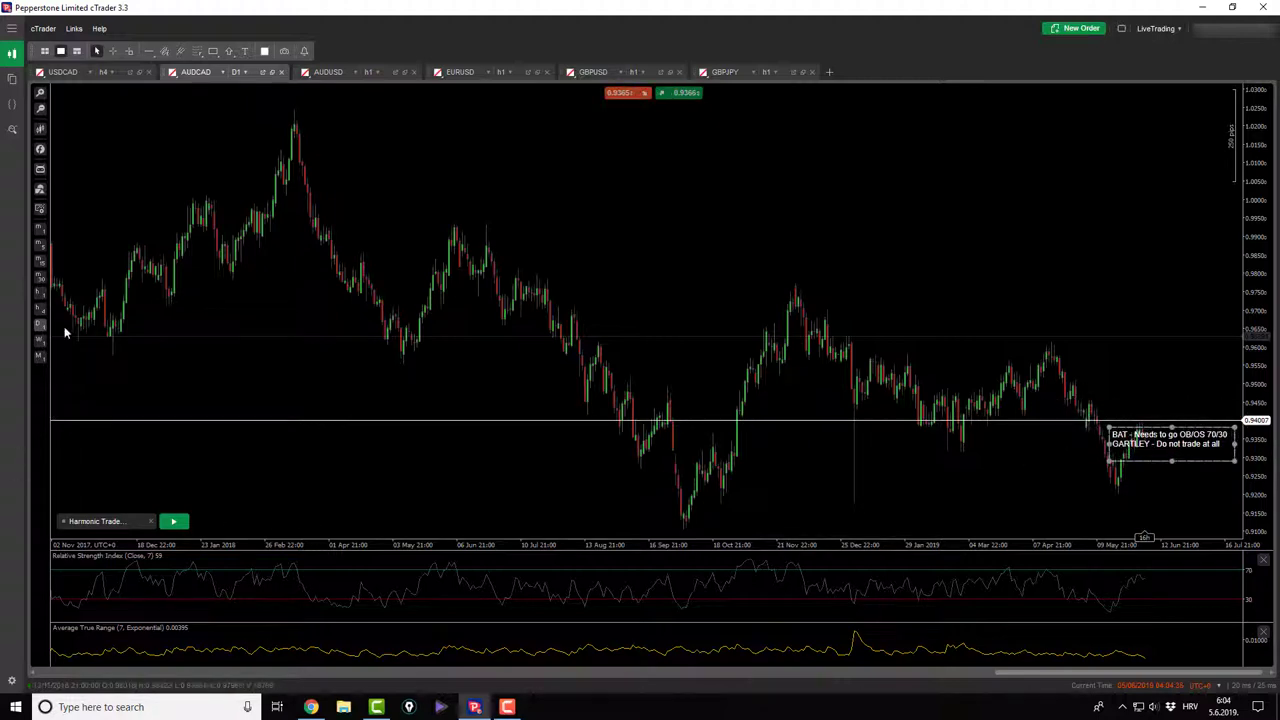
left_click(41, 292)
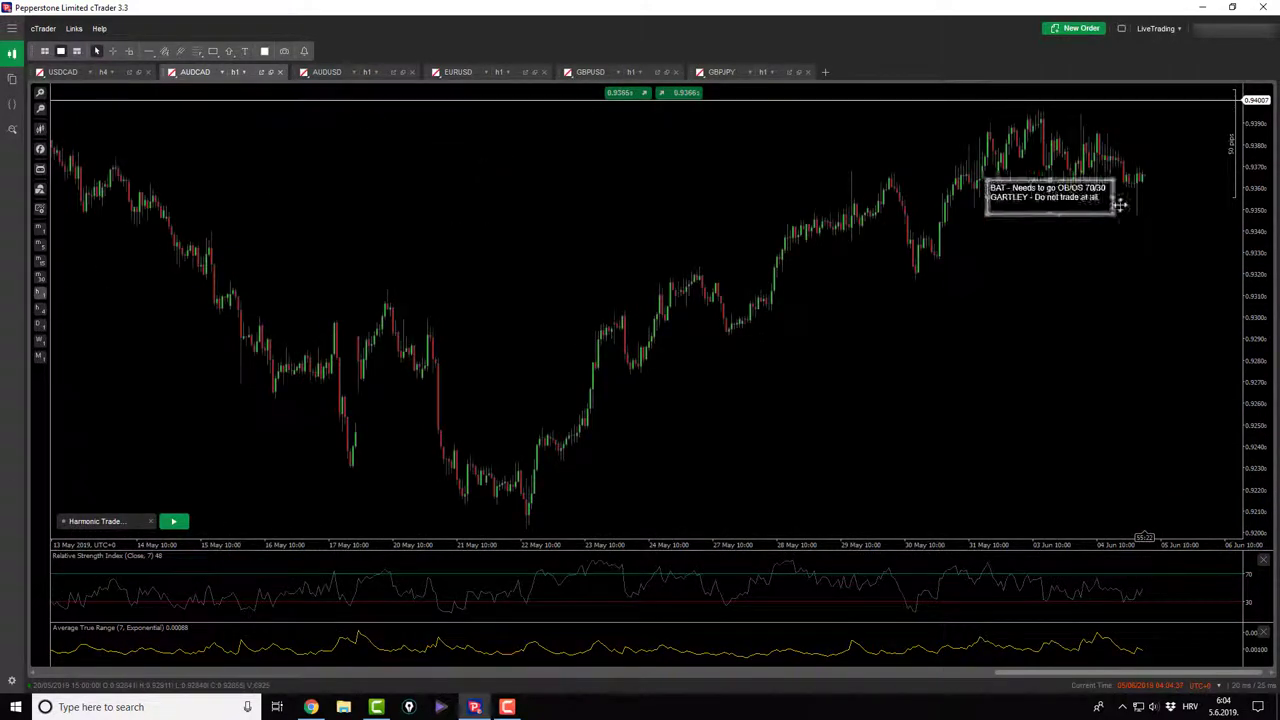
- Go to the EURUSD hourly chart, zoom out and delete its Fibonacci retracement
left_click(340, 72)
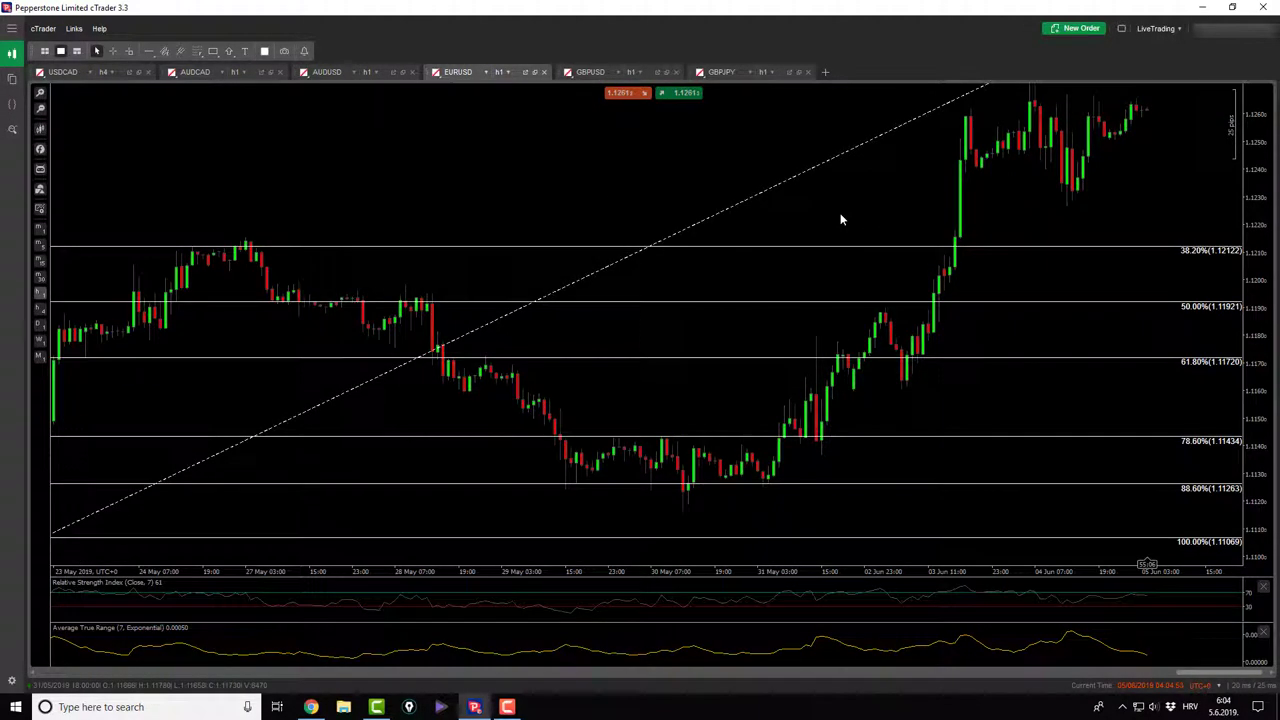
scroll(841, 219, "down", 1)
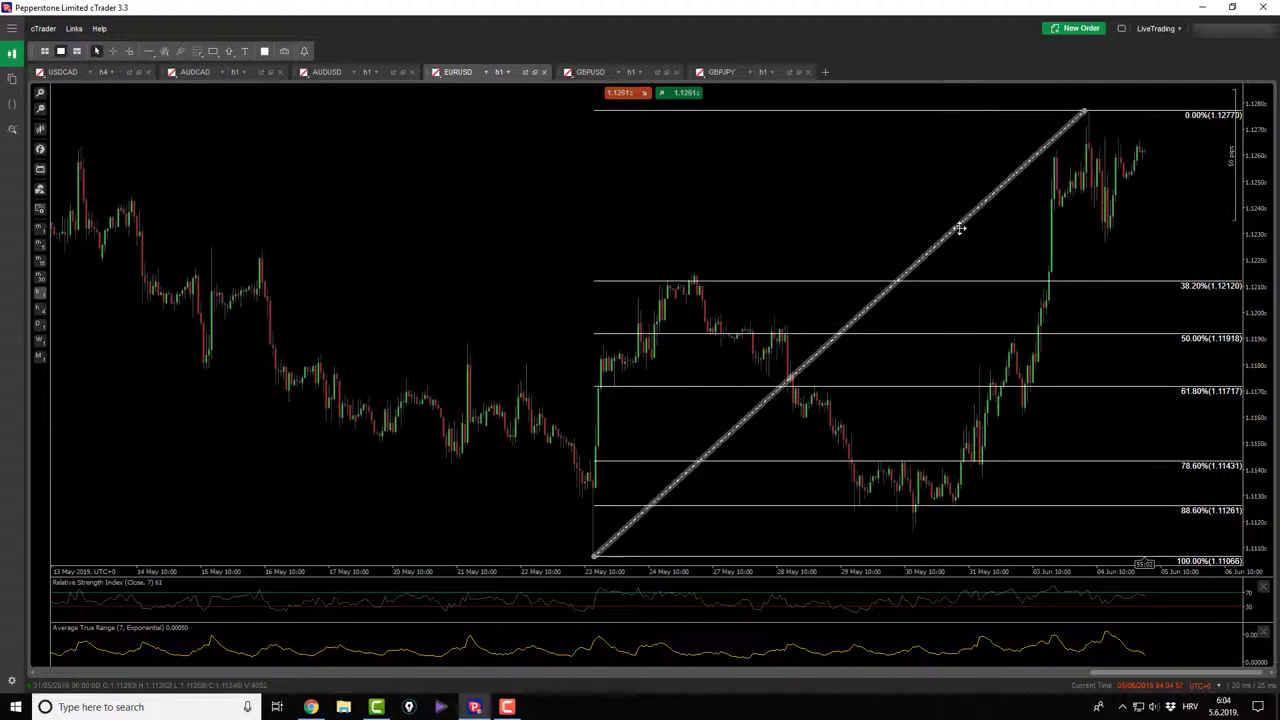
key("Delete")
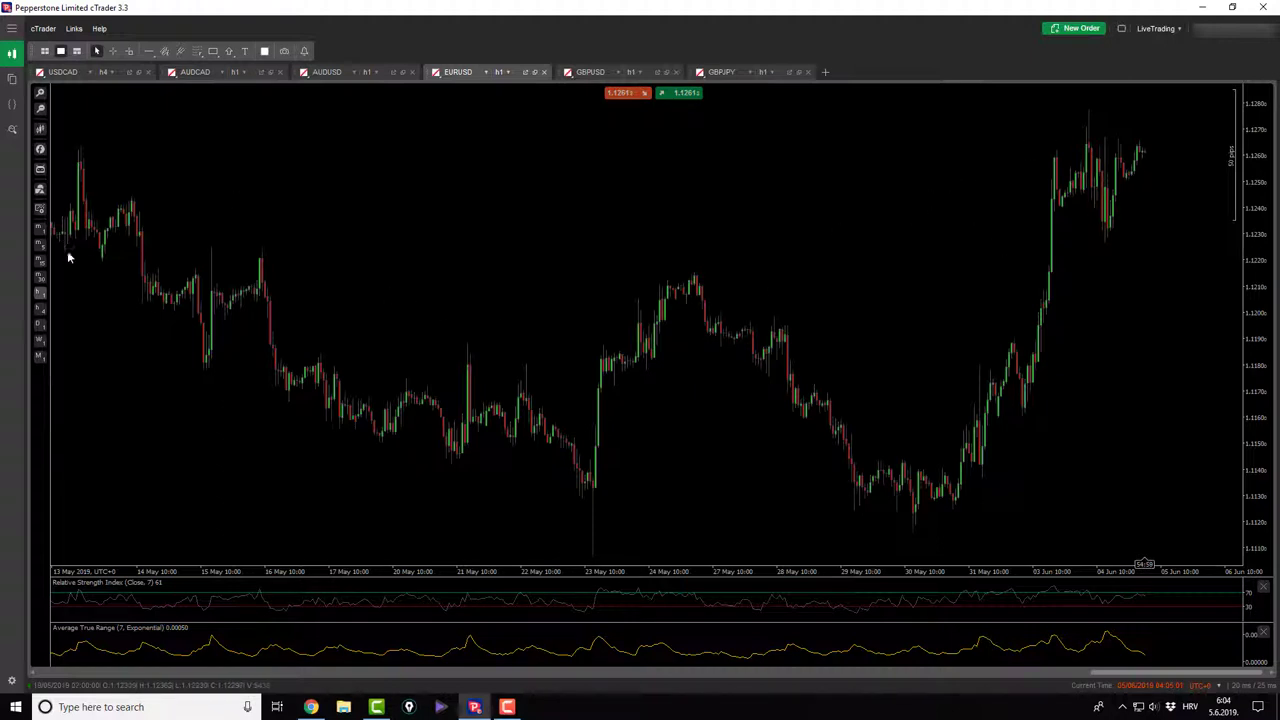
- Switch EURUSD to 4-hour candles and start the Harmonic Trade cBot
left_click(40, 307)
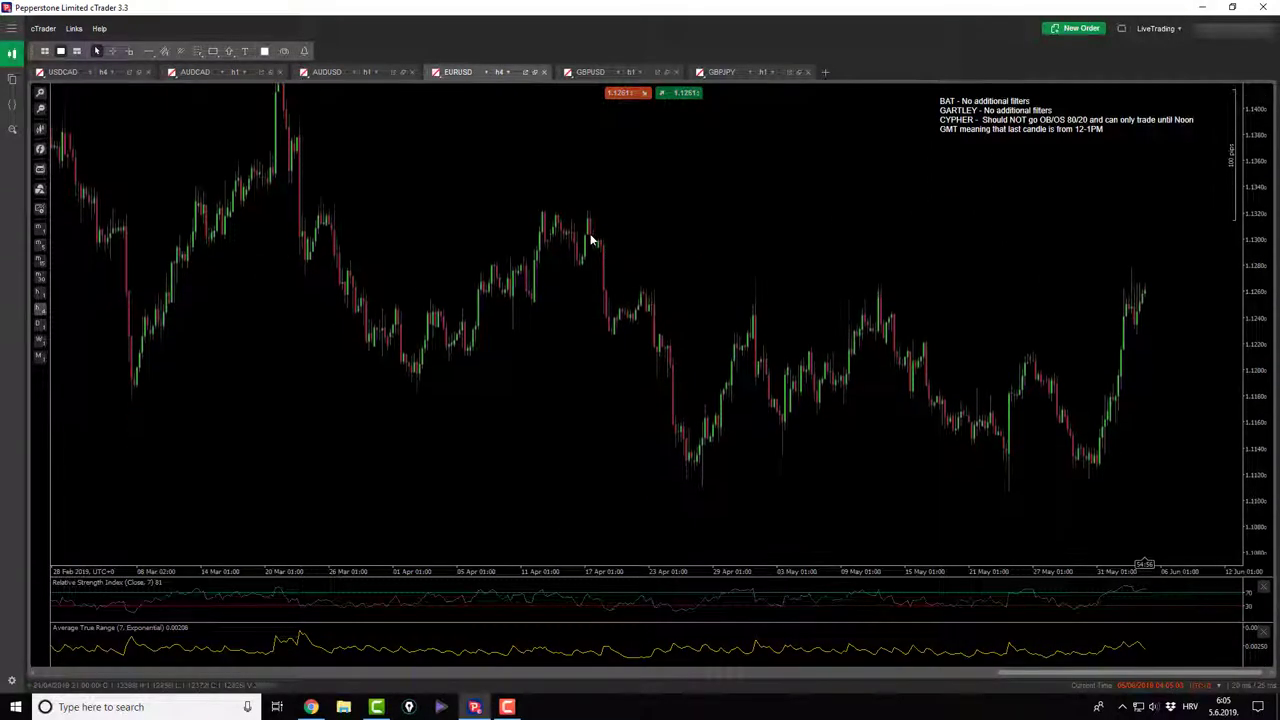
left_click(43, 190)
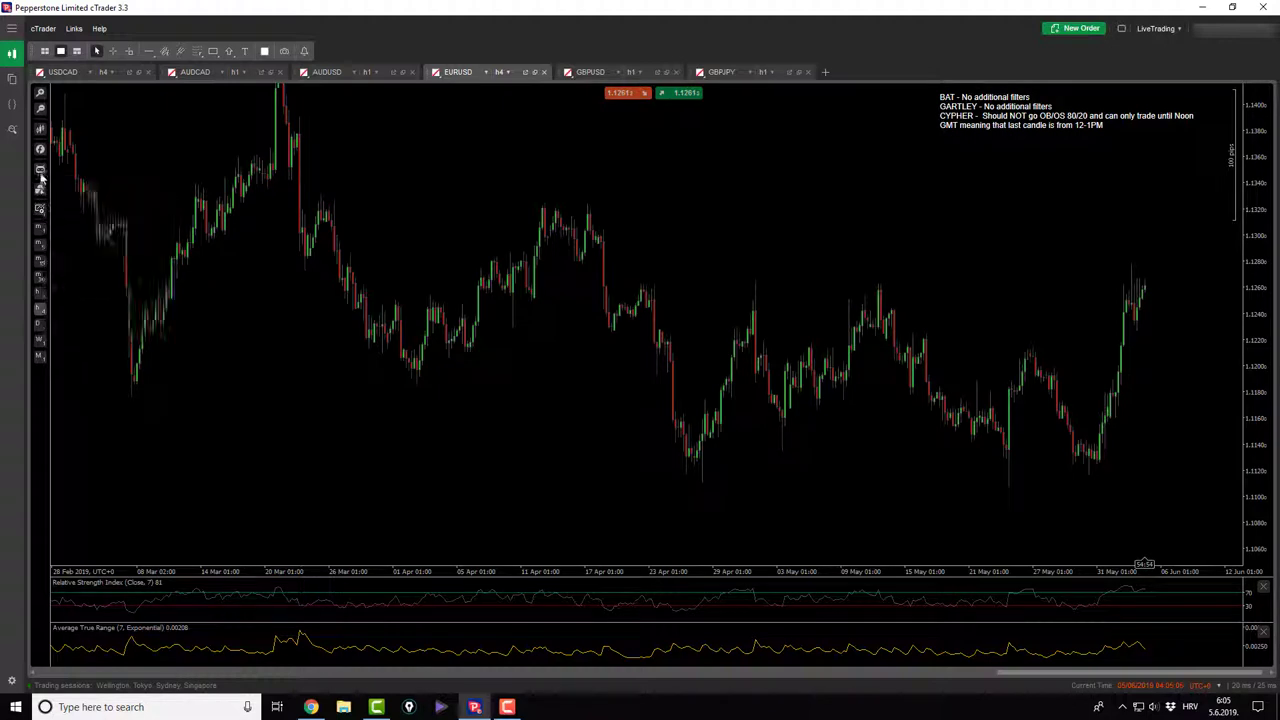
left_click(40, 209)
left_click(90, 178)
left_click(591, 463)
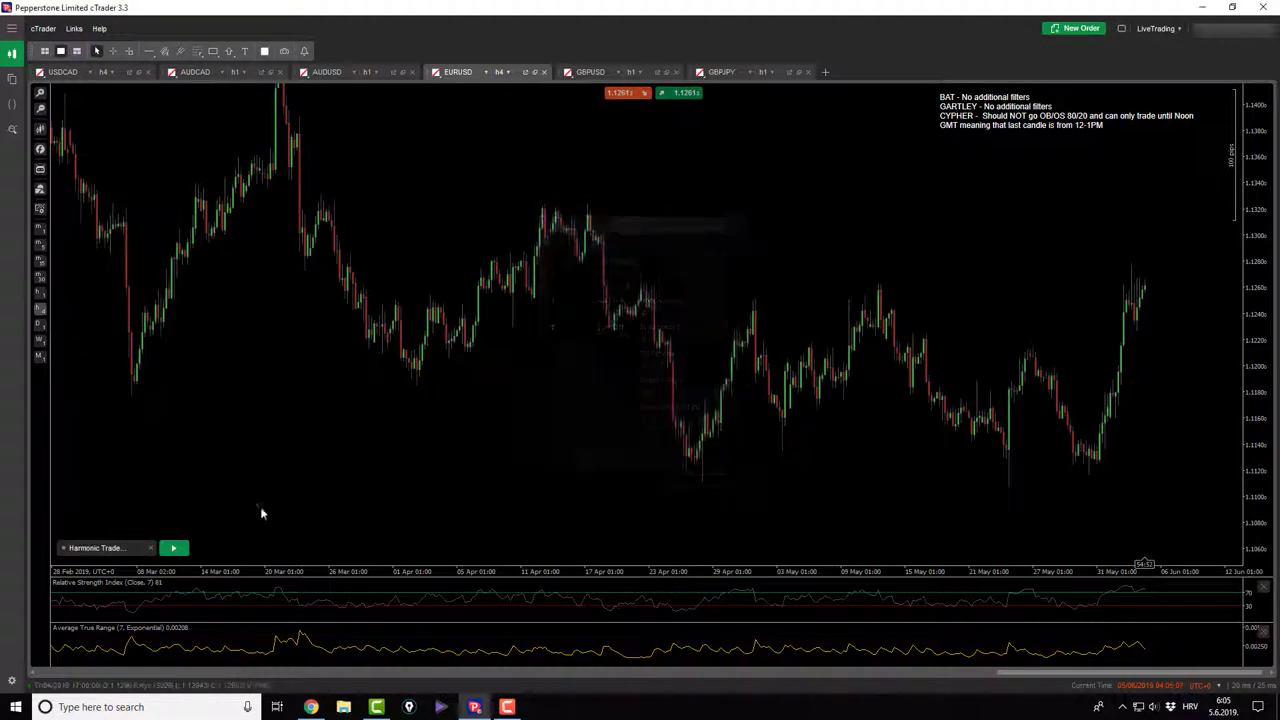
left_click(173, 548)
- Draw the Gartley X-A-B-C-D (Entry 1.12447, Stop 1.12842) and mark the entry with a horizontal line
left_click(880, 258)
left_click(1008, 513)
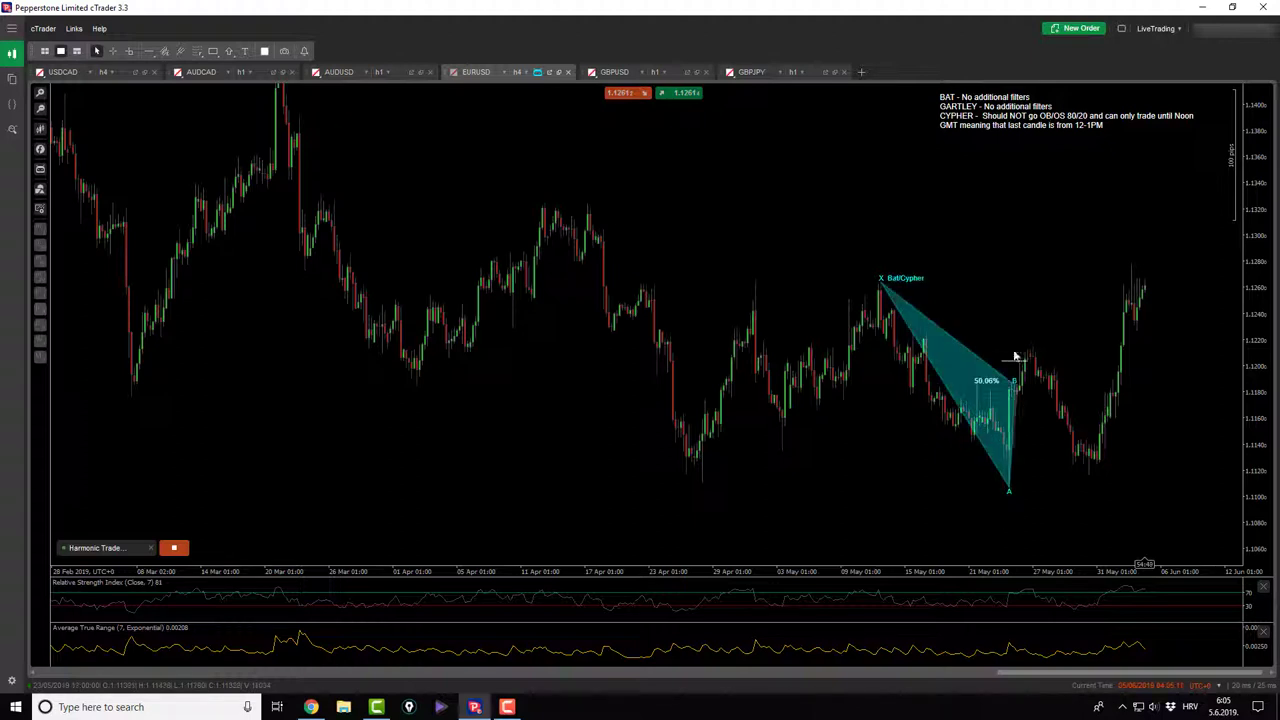
left_click(1031, 298)
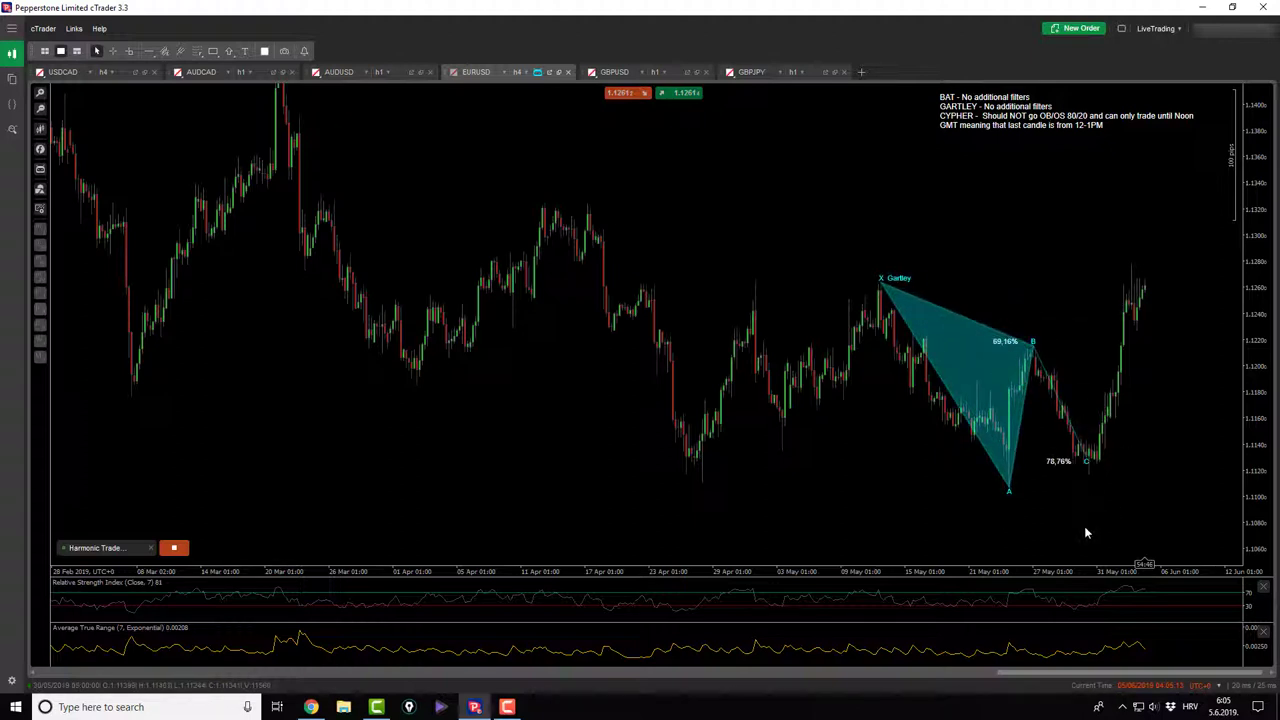
left_click(1086, 527)
left_click(1122, 360)
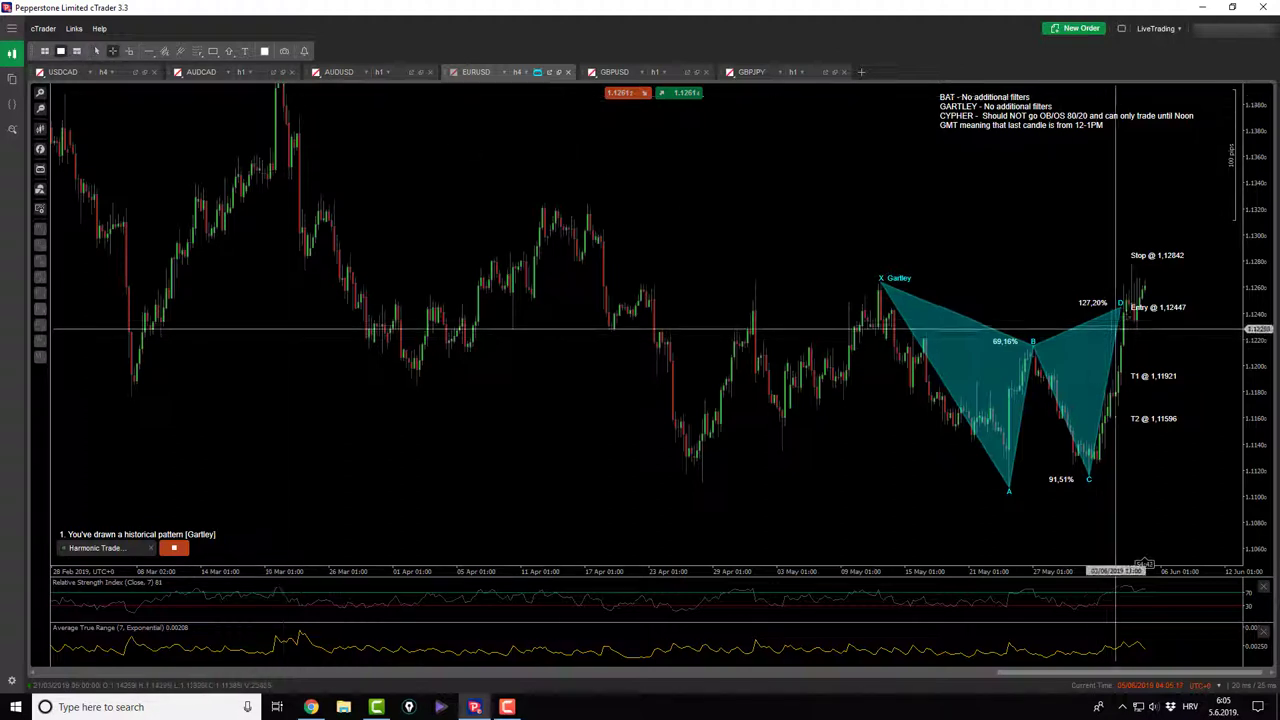
left_click_drag(1146, 264, 1150, 264)
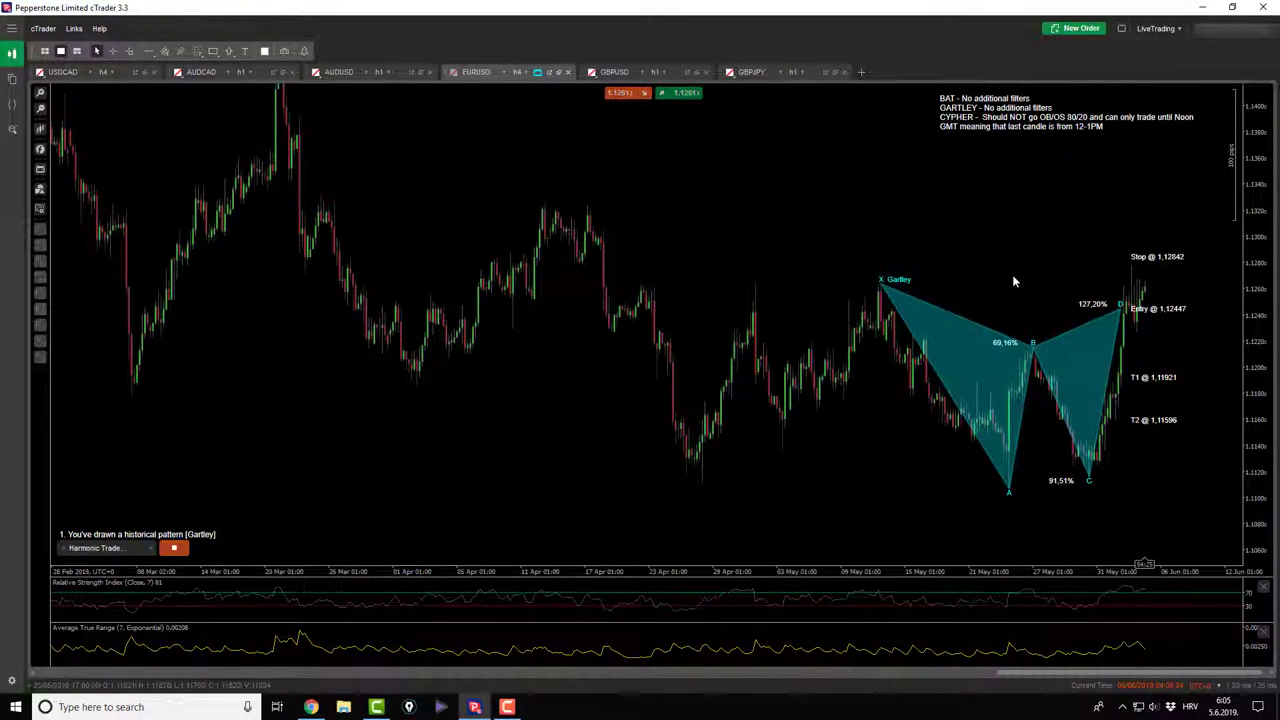
scroll(1012, 274, "up", 2)
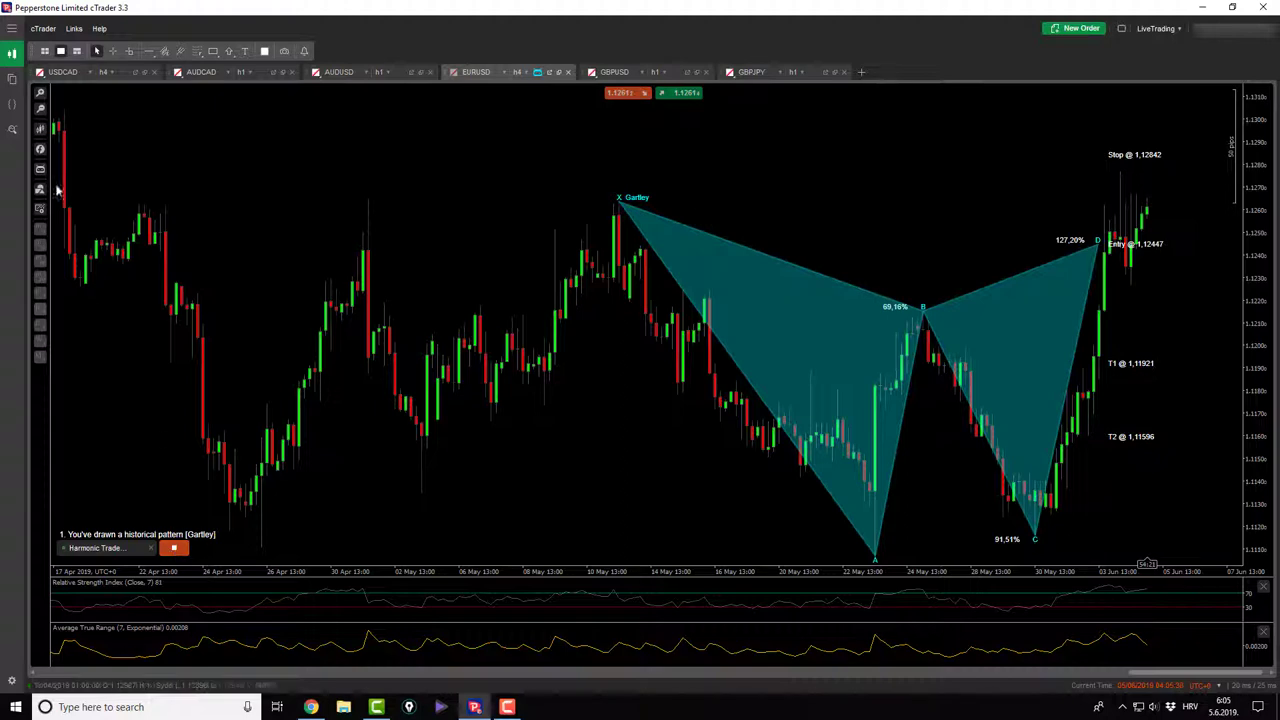
left_click(148, 52)
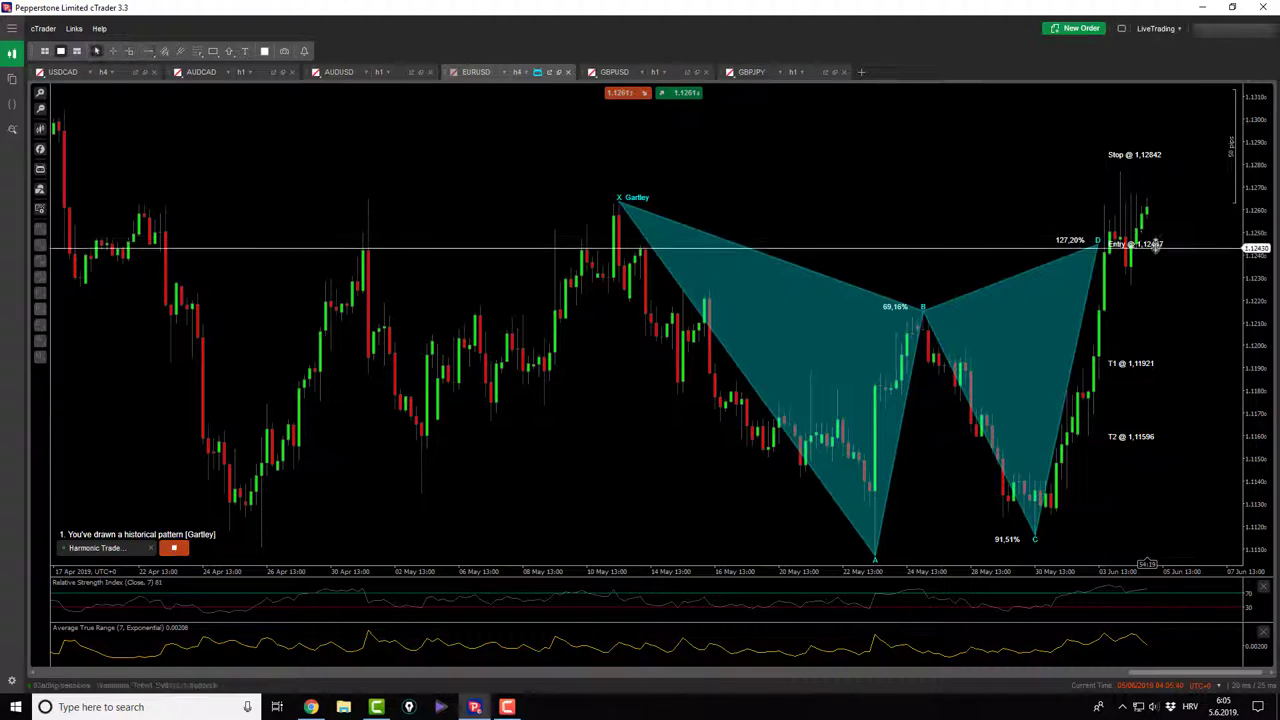
- Stop the cBot to clear the Gartley, view EURUSD daily zoomed in, then open GBPUSD
left_click(174, 546)
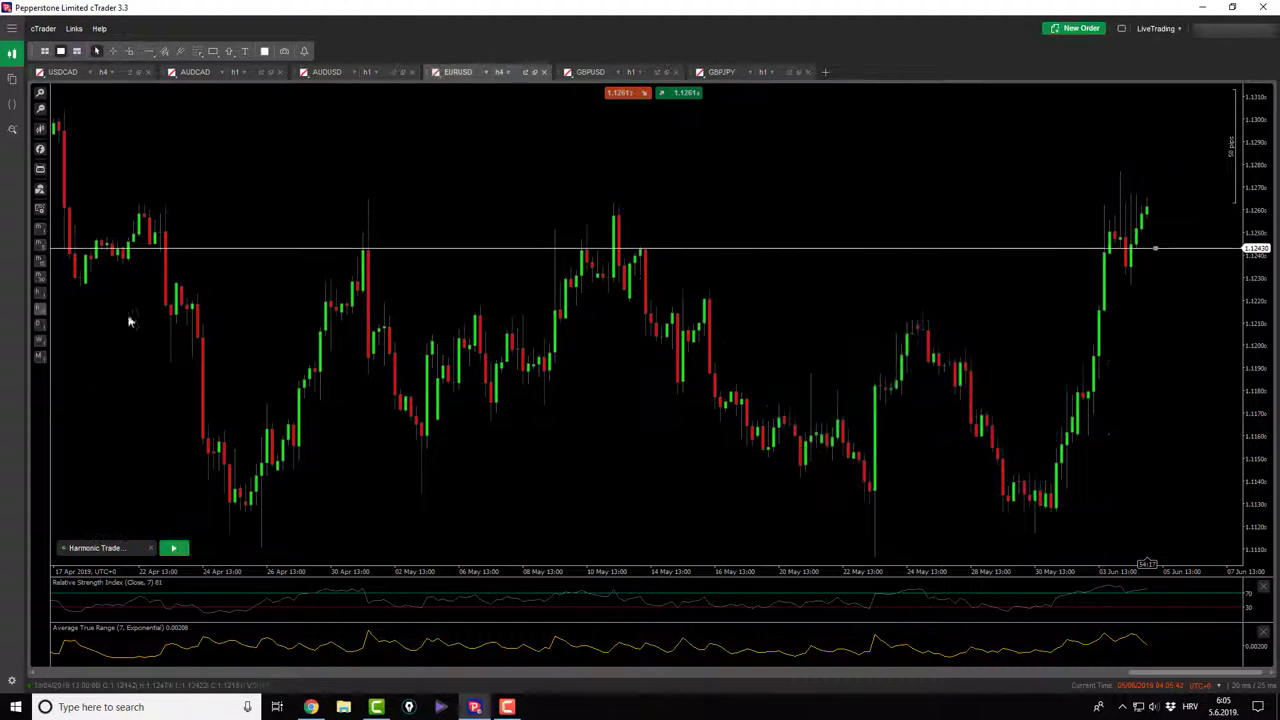
left_click(40, 323)
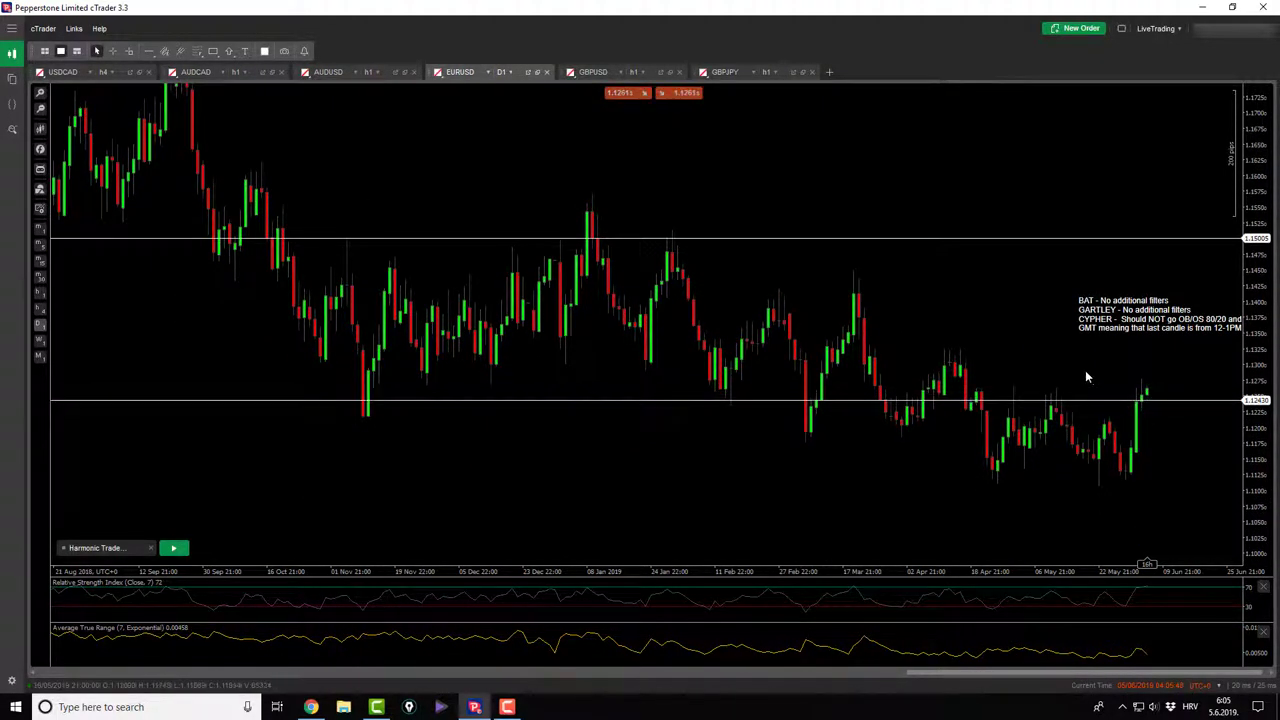
scroll(1085, 370, "up", 1)
scroll(1066, 364, "up", 1)
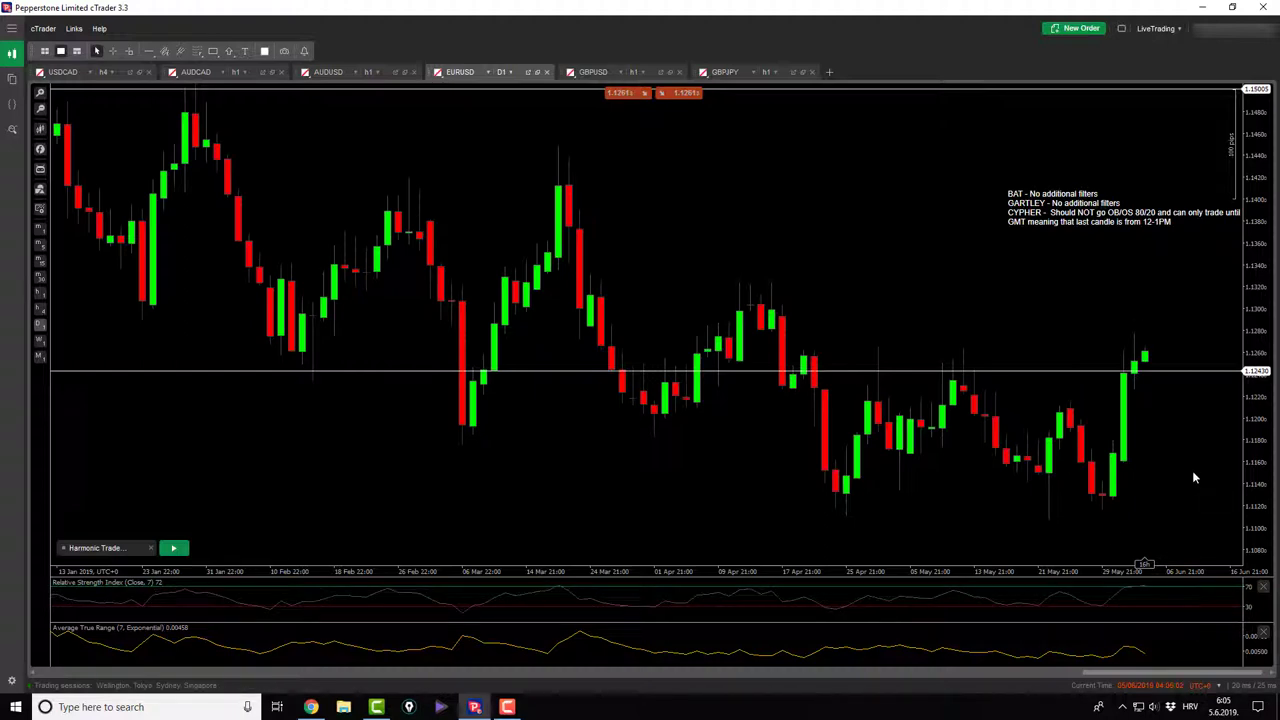
left_click(592, 72)
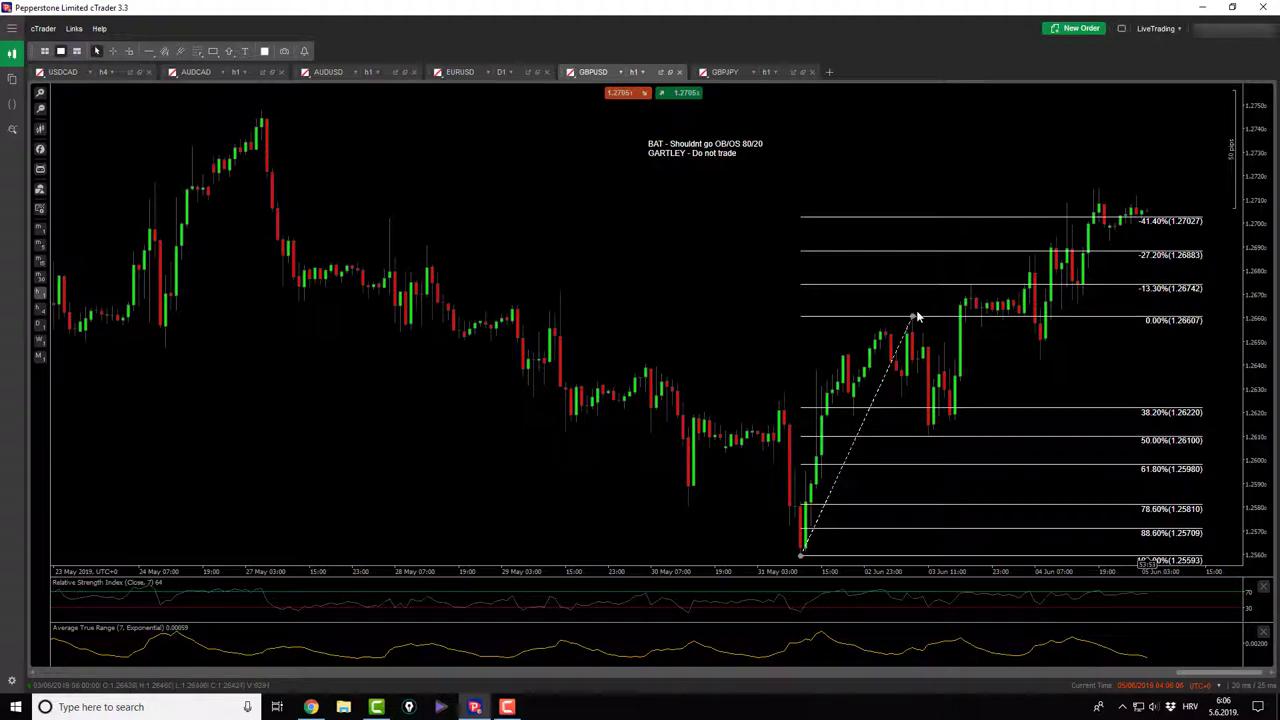
key("Delete")
scroll(888, 272, "down", 3)
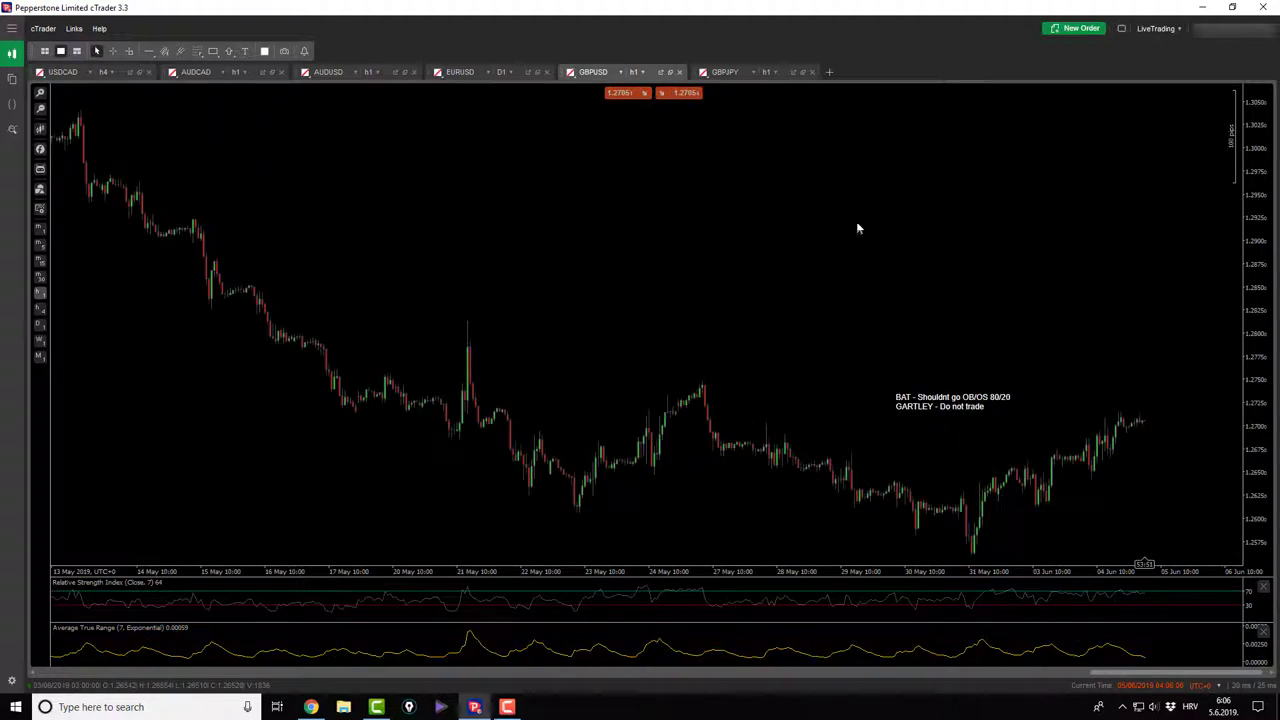
scroll(838, 182, "up", 3)
left_click_drag(835, 184, 229, 209)
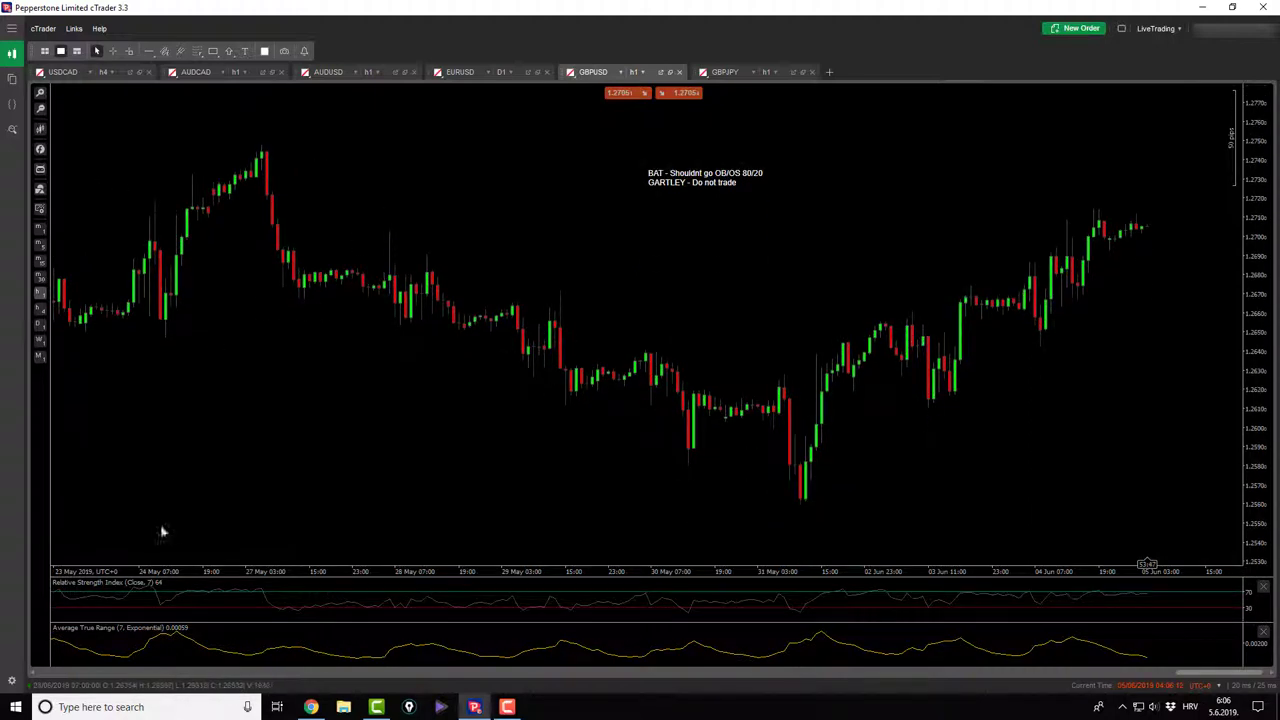
left_click(196, 51)
left_click(230, 62)
mouse_move(260, 130)
left_mouse_down()
mouse_move(812, 527)
mouse_move(802, 491)
left_mouse_up()
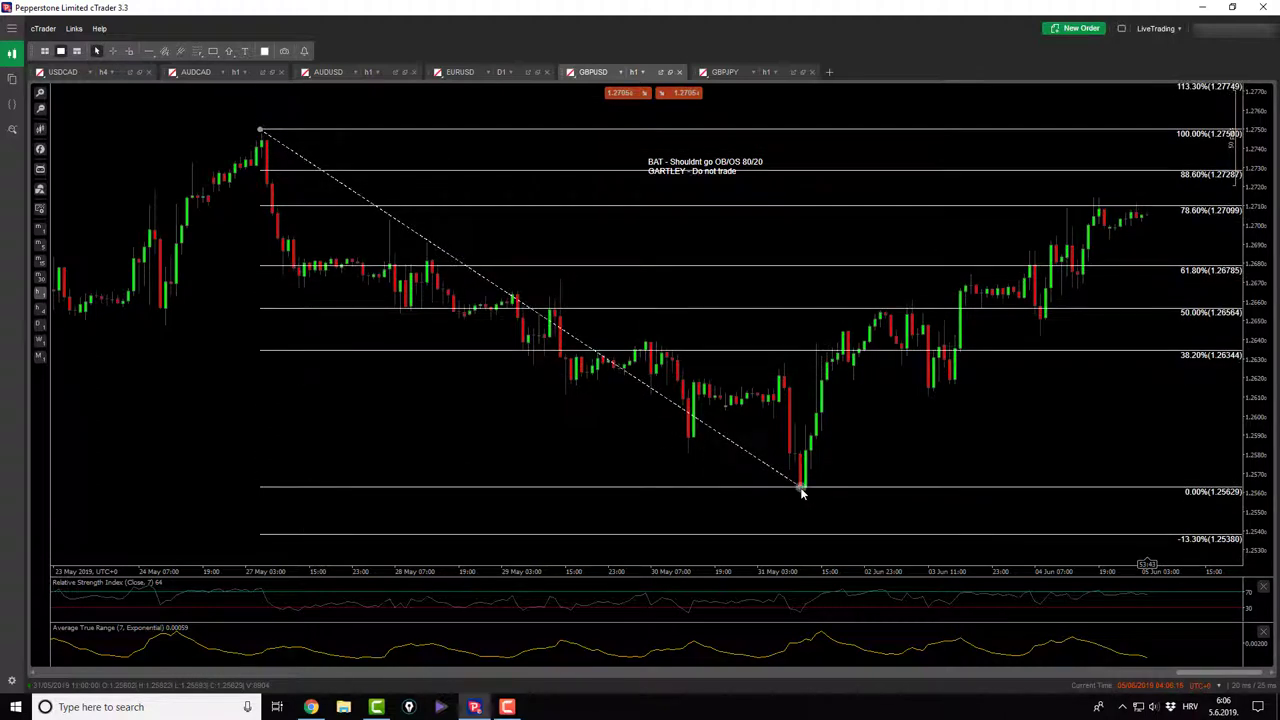
key("Delete")
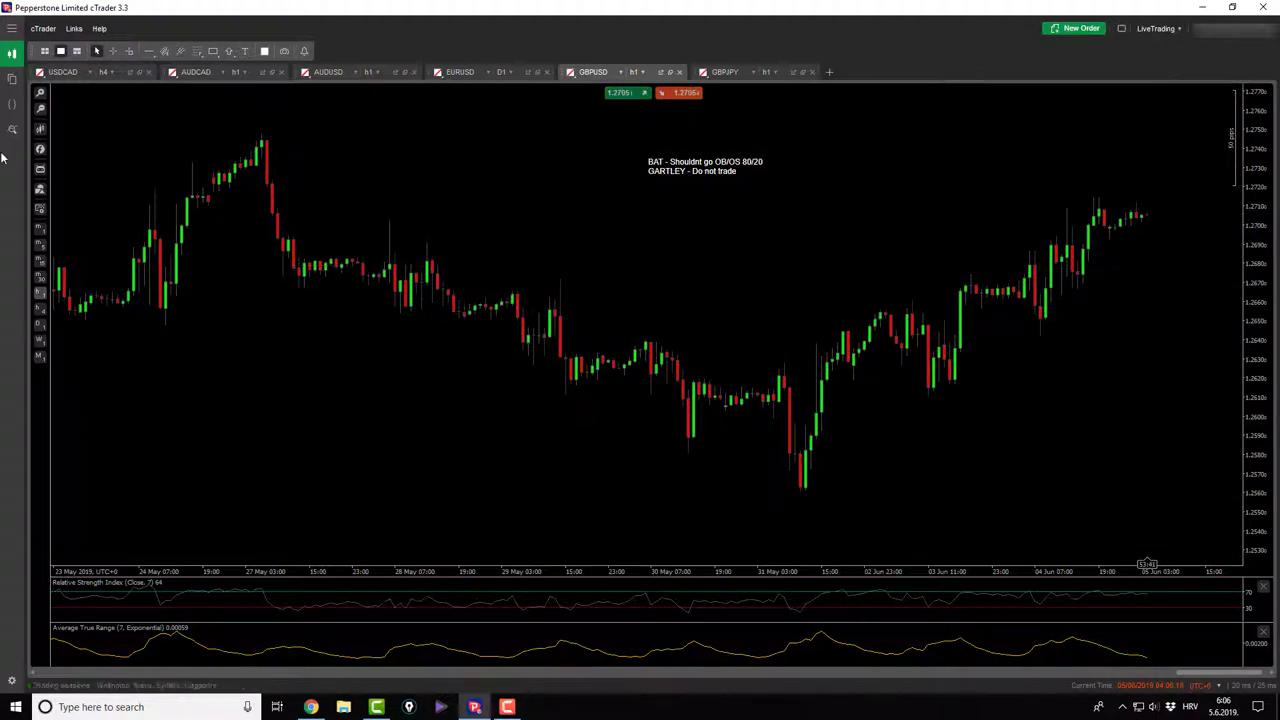
- Add the Harmonic Trade cBot to GBPUSD, re-adding it once, and start it running
left_click(40, 169)
left_click(60, 185)
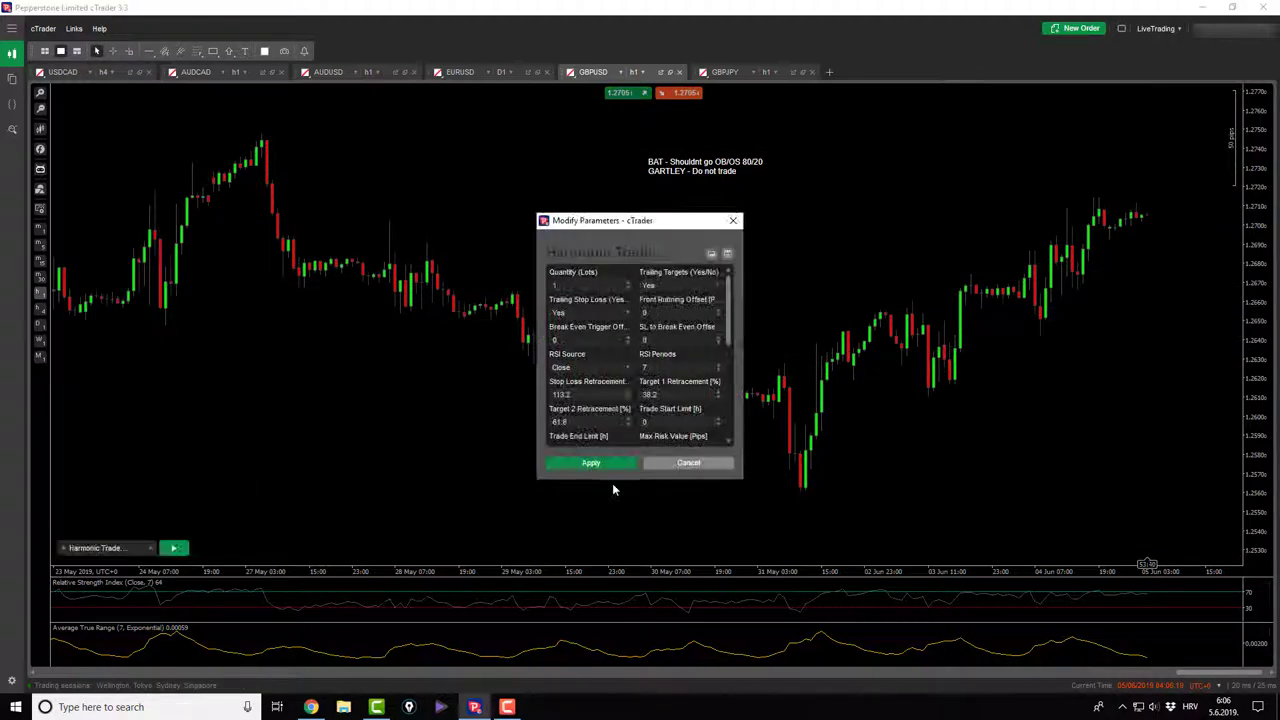
left_click(591, 460)
left_click(151, 548)
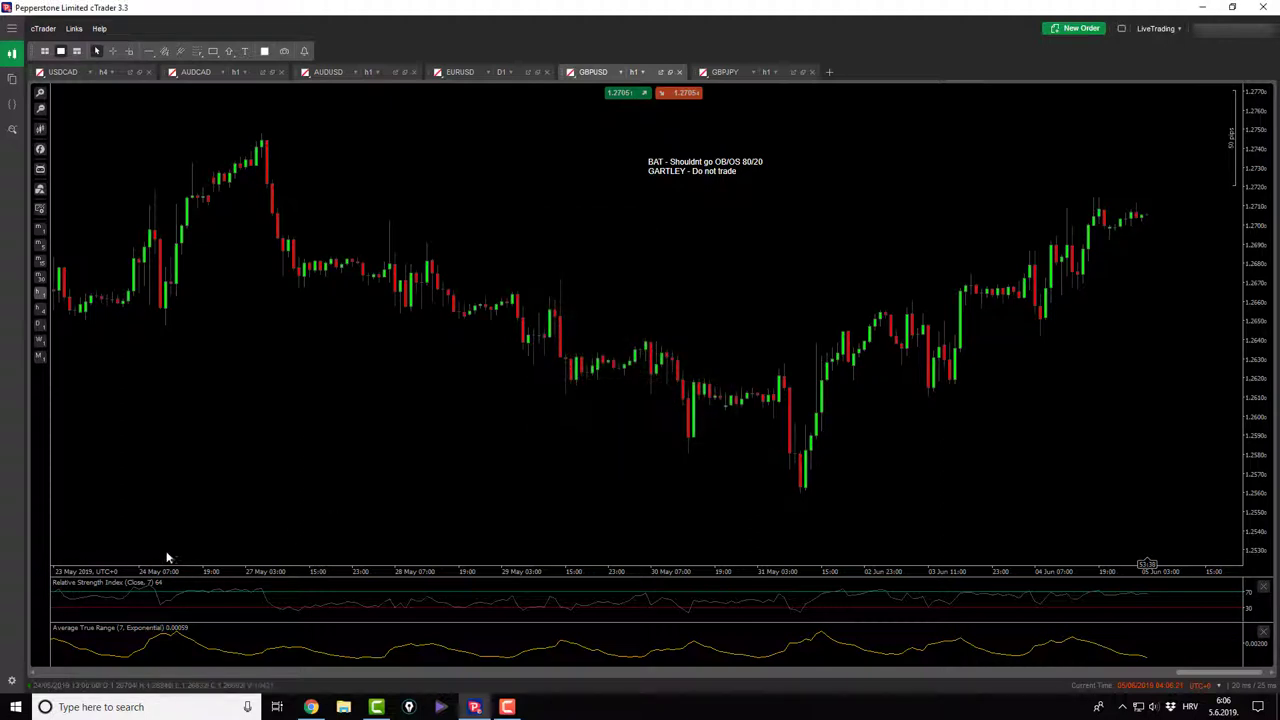
left_click(40, 169)
left_click(60, 184)
left_click(572, 466)
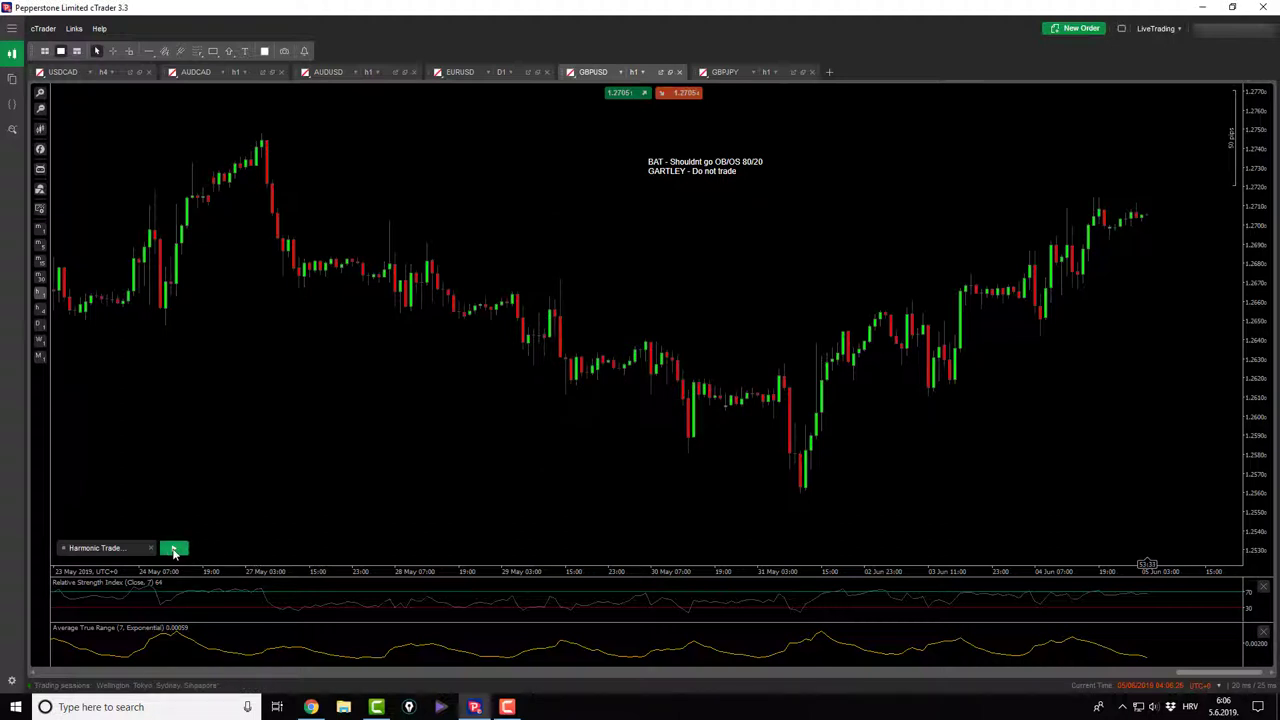
left_click(174, 548)
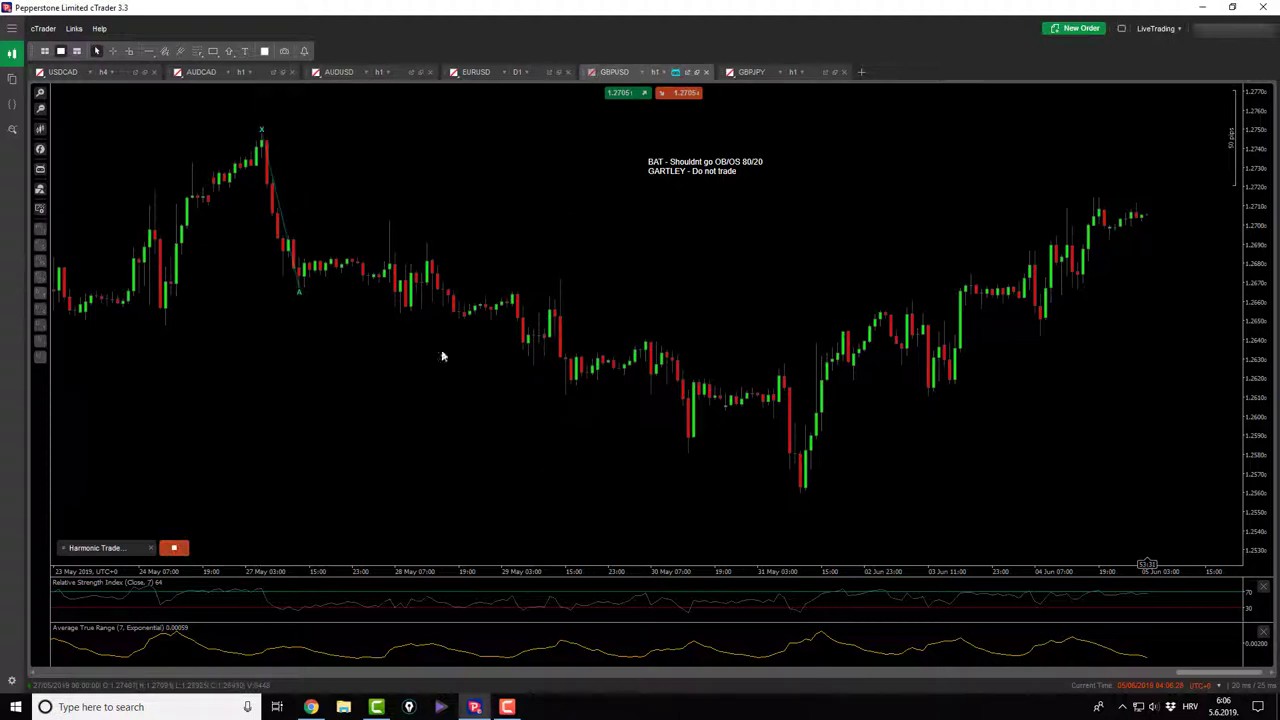
left_click(174, 548)
left_click(174, 548)
- Draw the Bat with B at 53.79%, C at 49.61%, D at 88.60%; place the note beside D
left_click(800, 497)
left_click(908, 254)
left_click(924, 442)
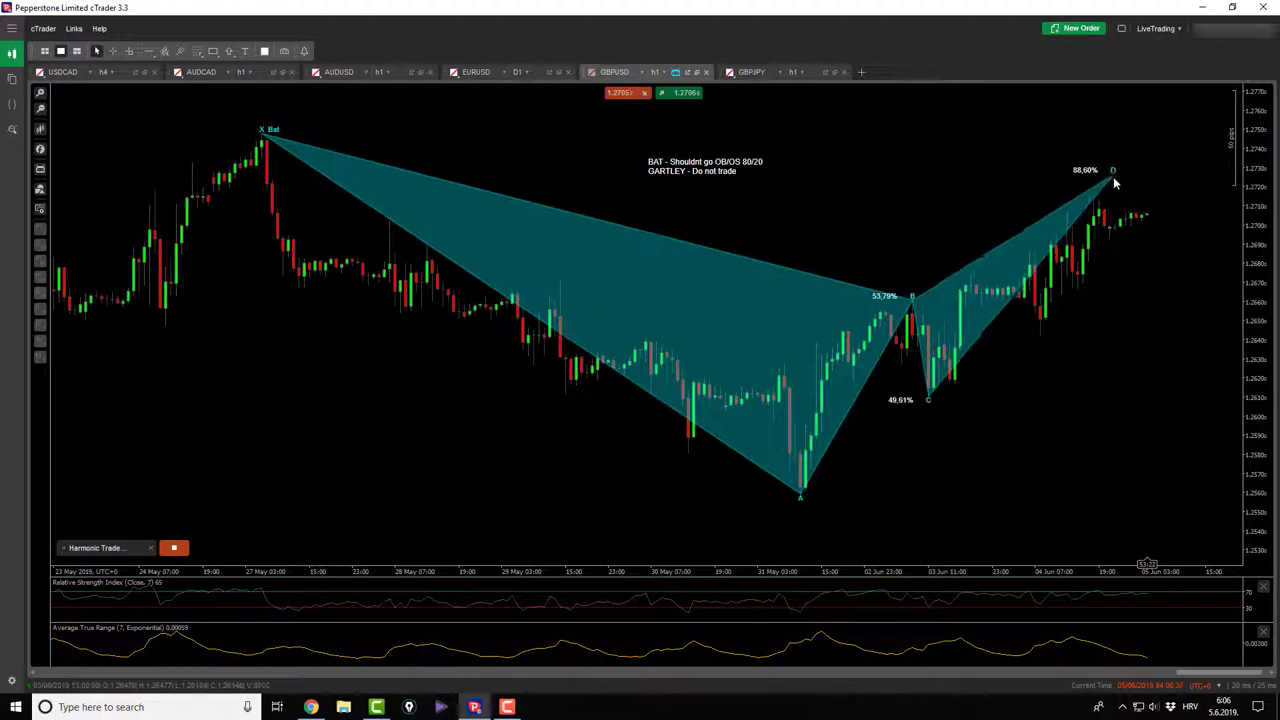
left_click(1105, 176)
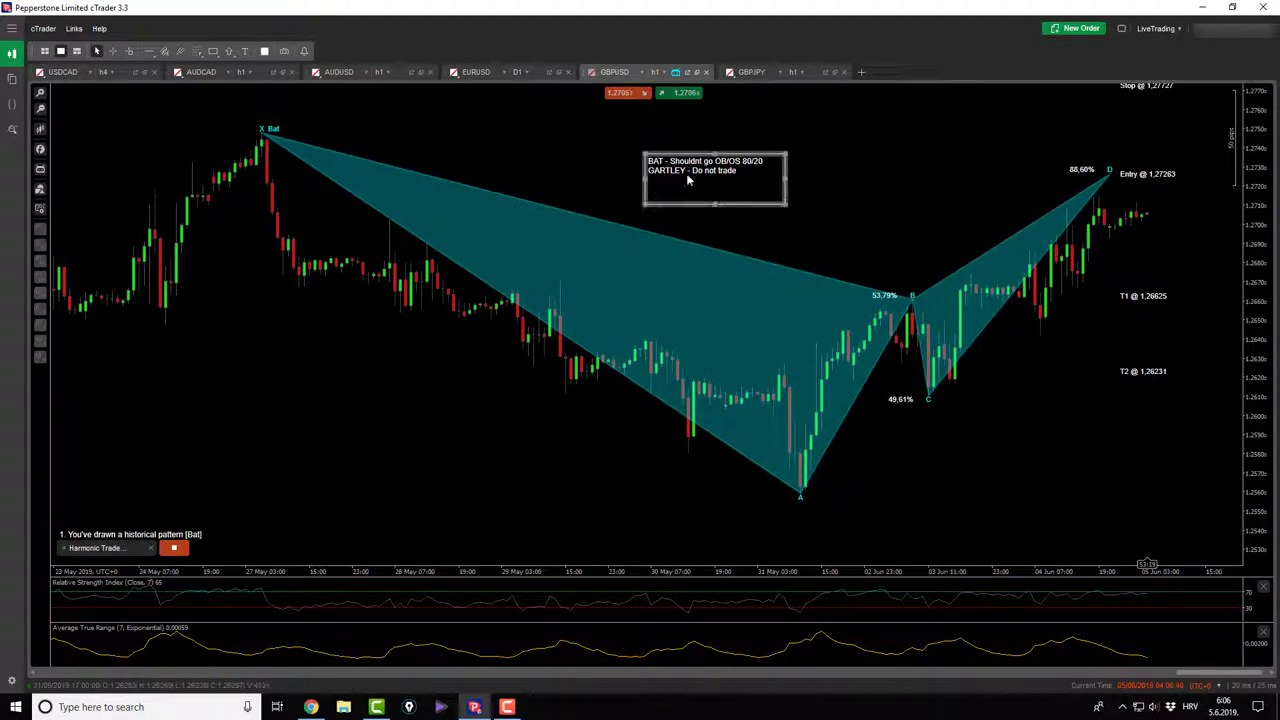
left_click_drag(770, 172, 1062, 197)
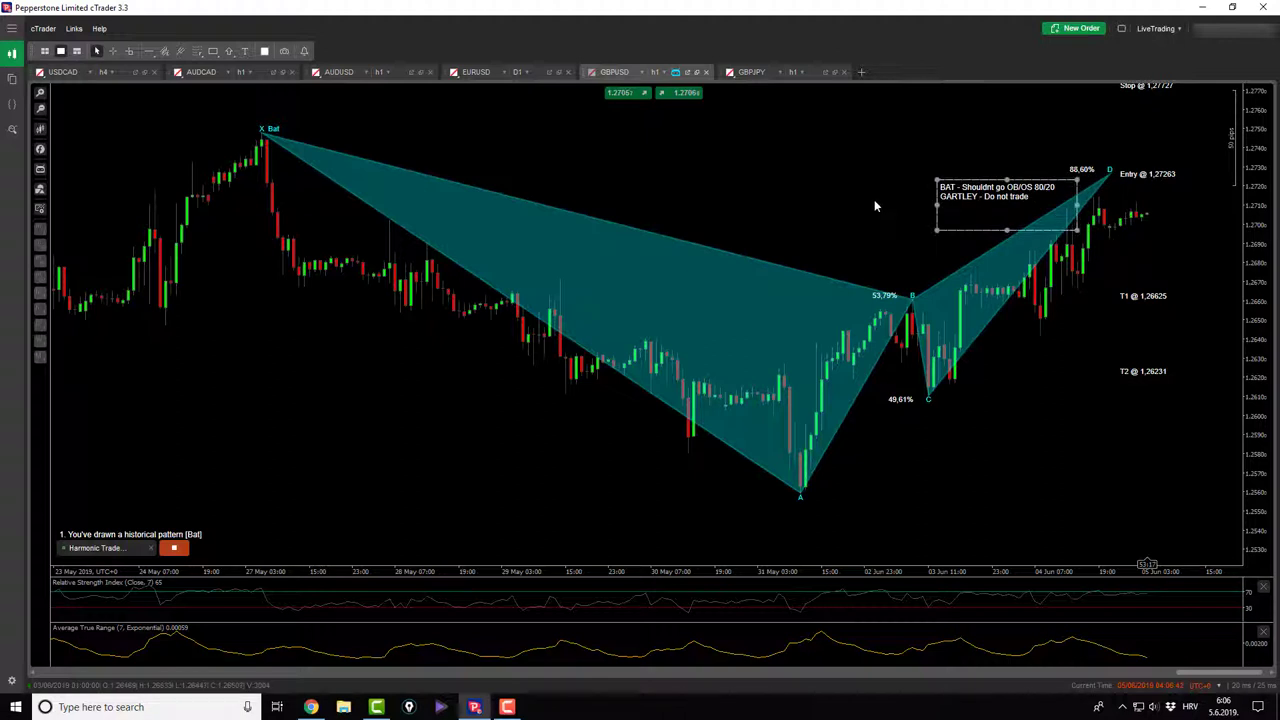
left_click_drag(1012, 199, 985, 187)
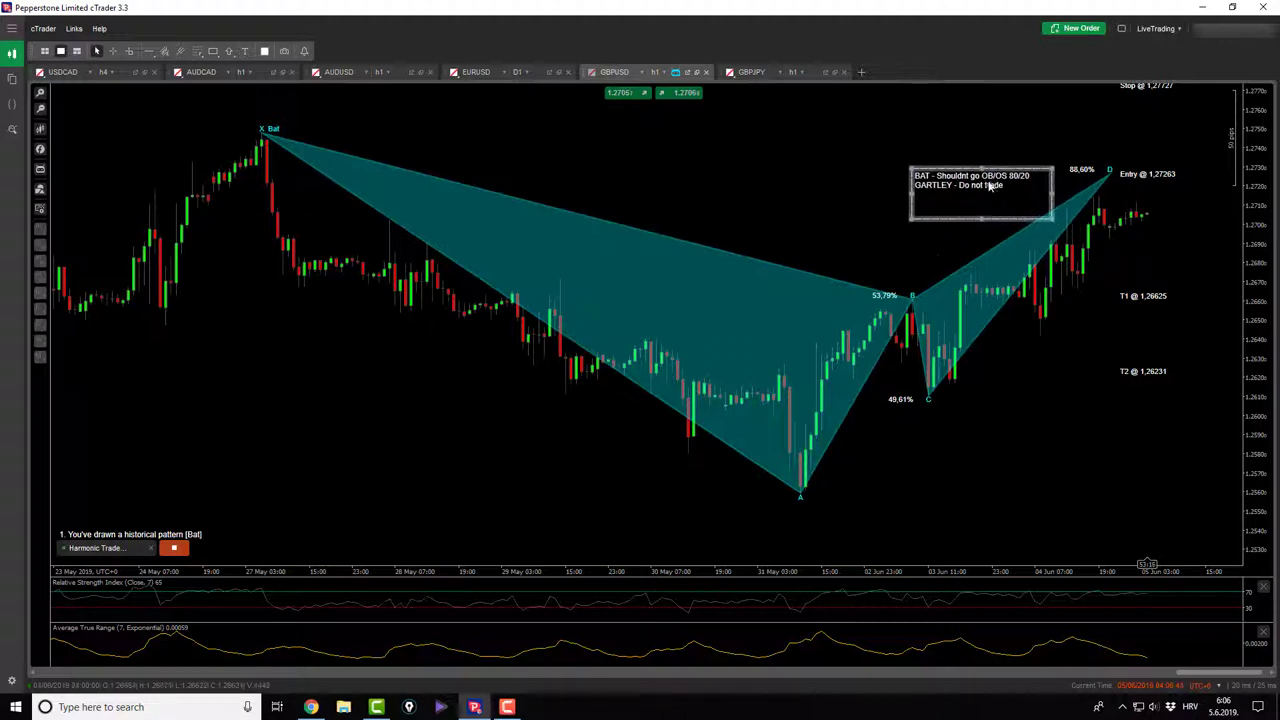
- Create a GBPUSD price alert for Bid at or above 1.27172, discarding the Ask alert
left_click(112, 51)
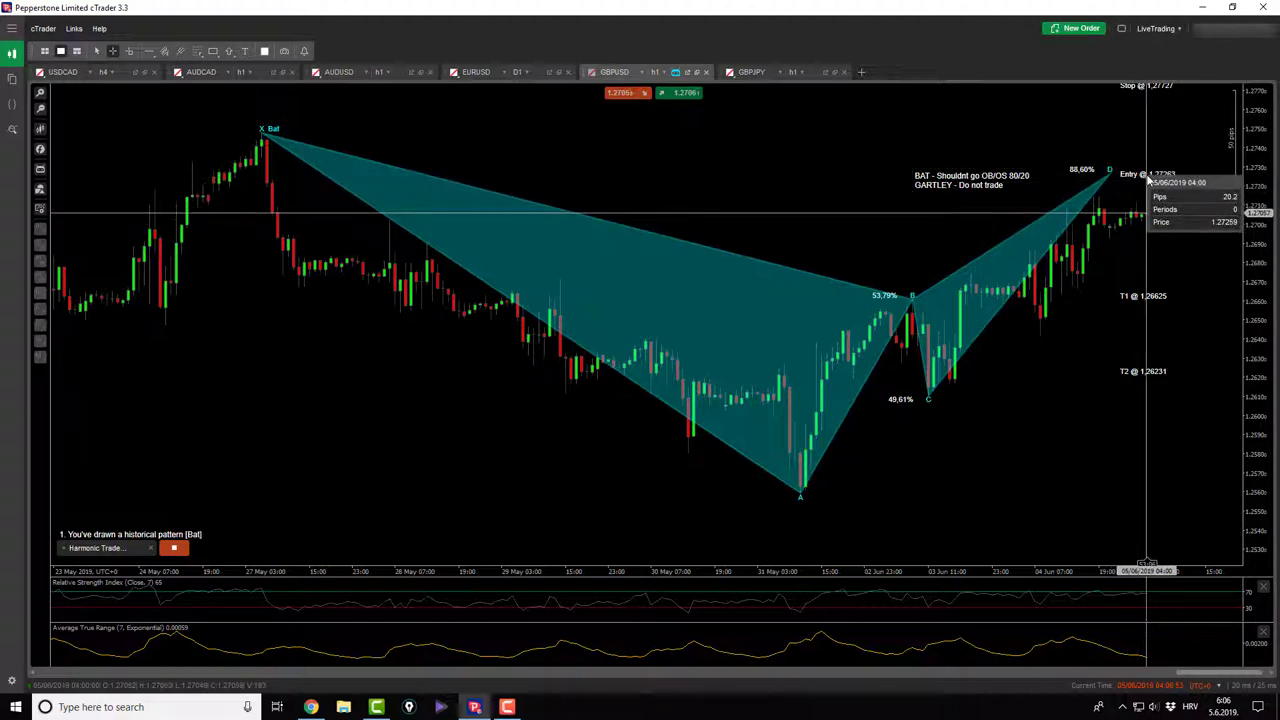
left_click(1148, 196)
right_click(1148, 196)
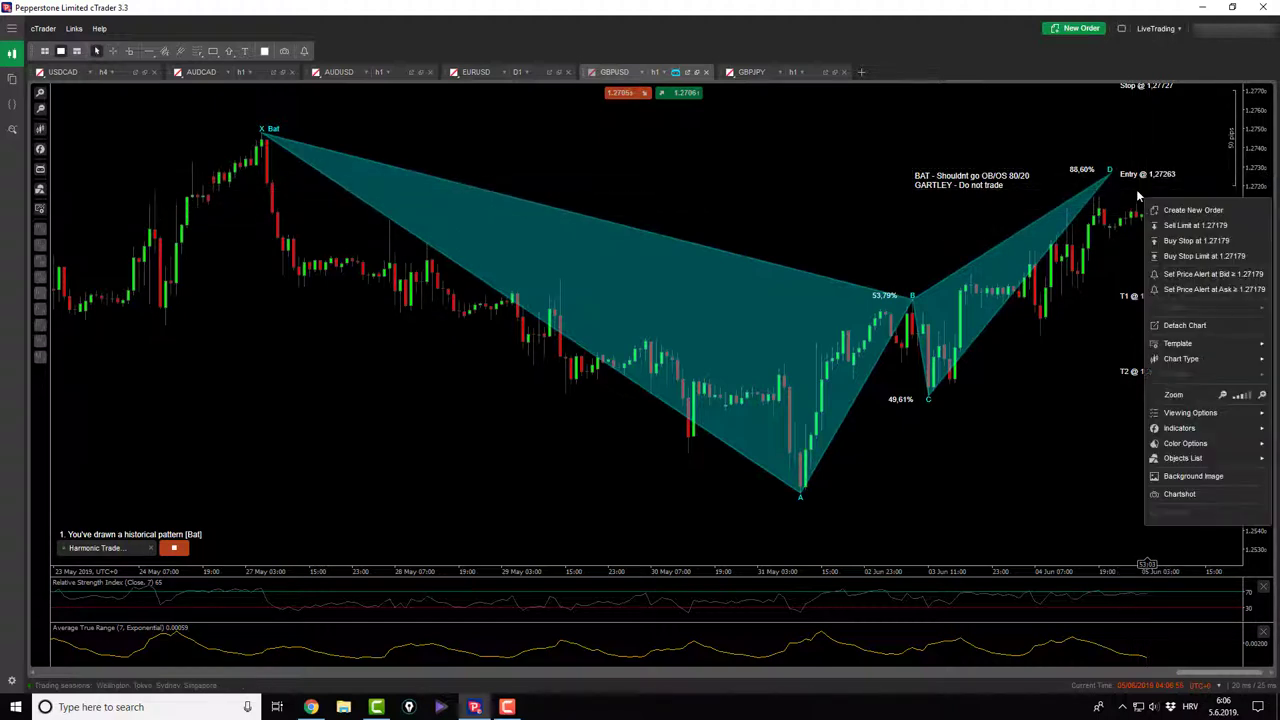
left_click(1204, 290)
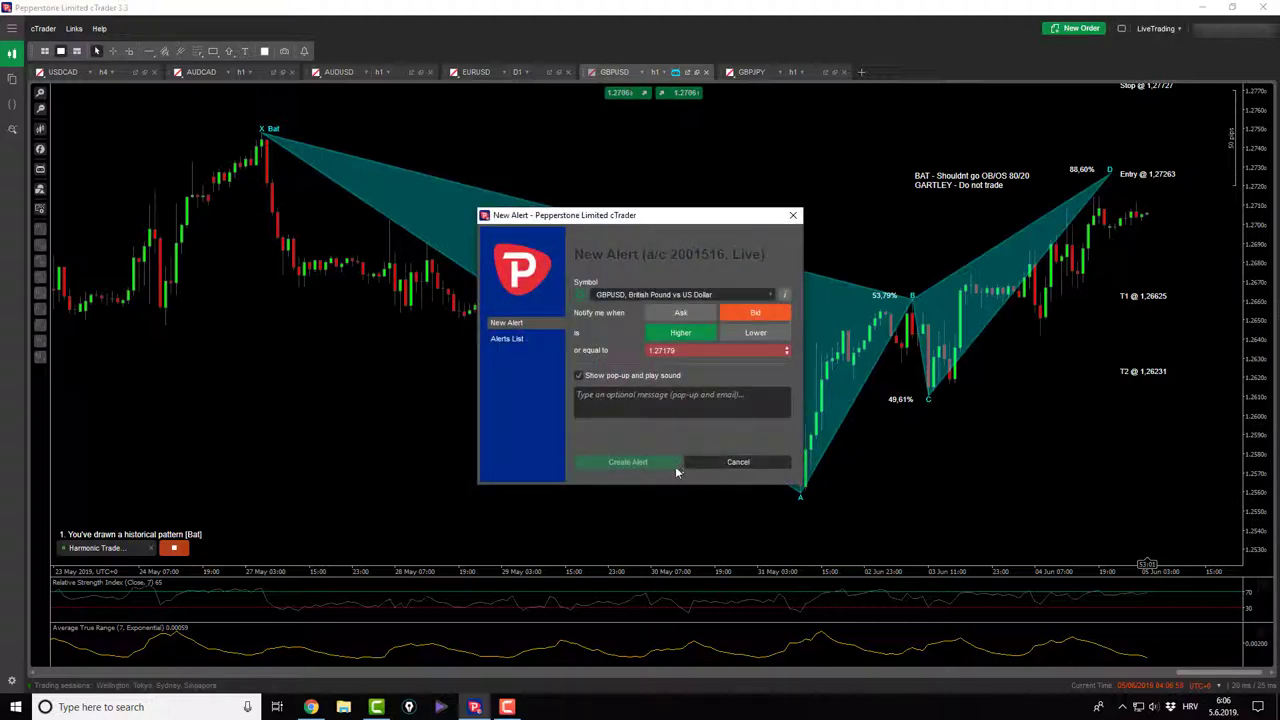
key("Escape")
right_click(1138, 195)
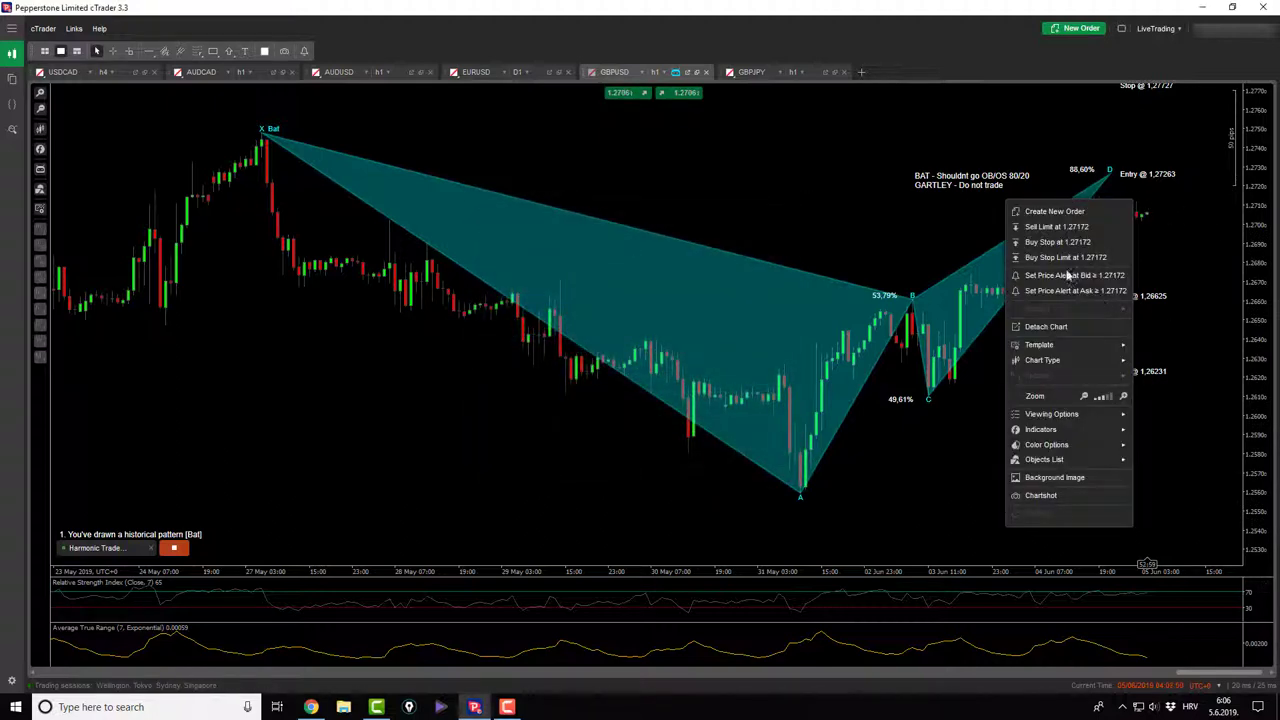
left_click(1068, 272)
left_click(628, 461)
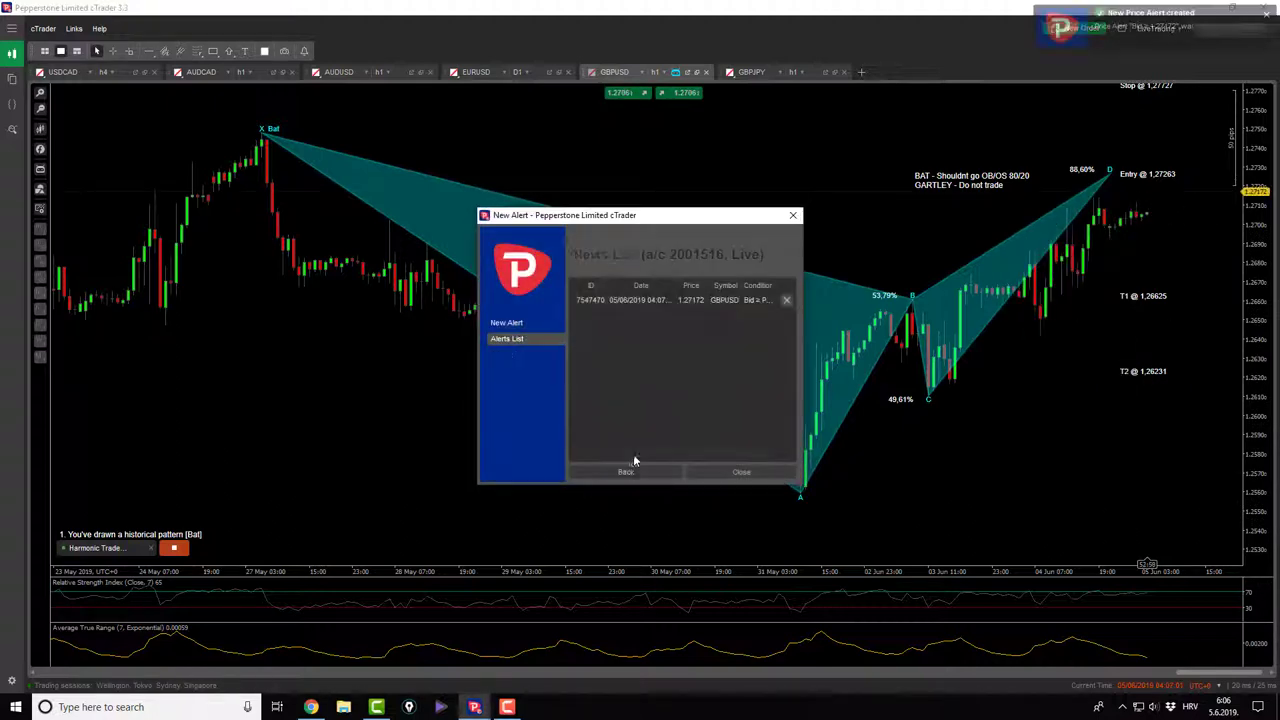
- Close the alerts window and measure the pip distance from Stop to Entry on GBPUSD
left_click(738, 470)
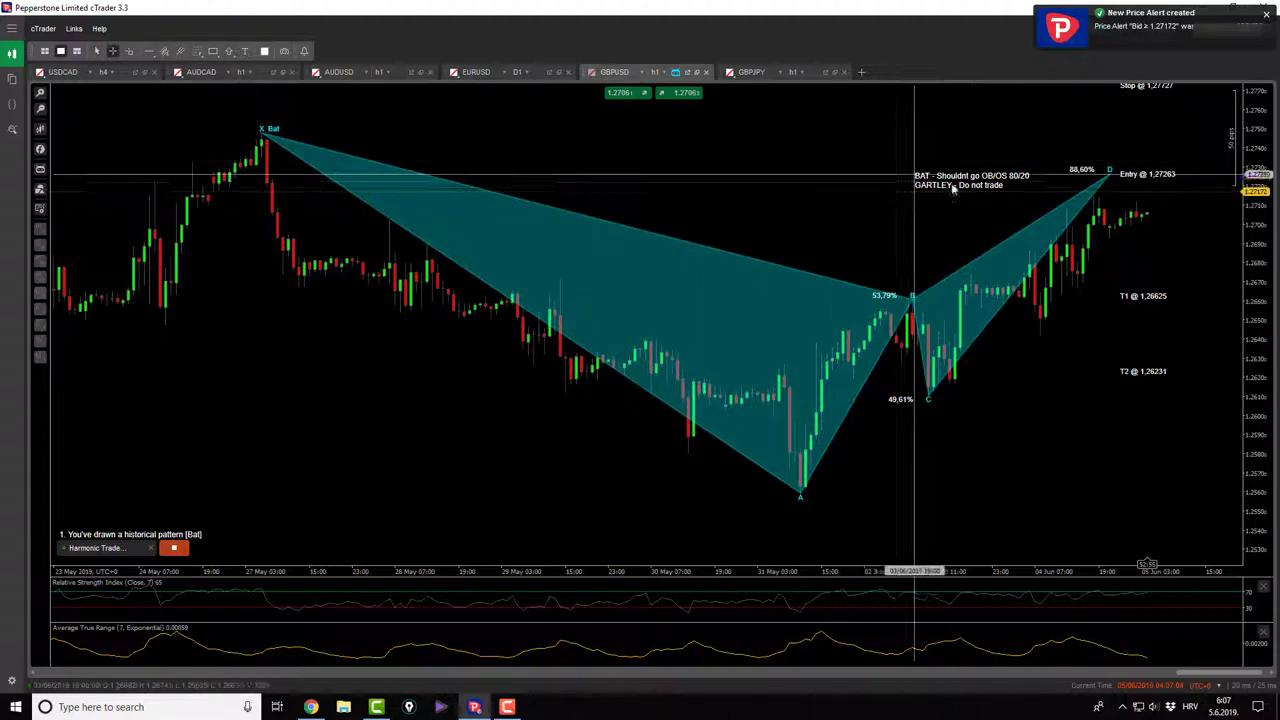
middle_click(1180, 176)
left_click_drag(1180, 176, 1180, 200)
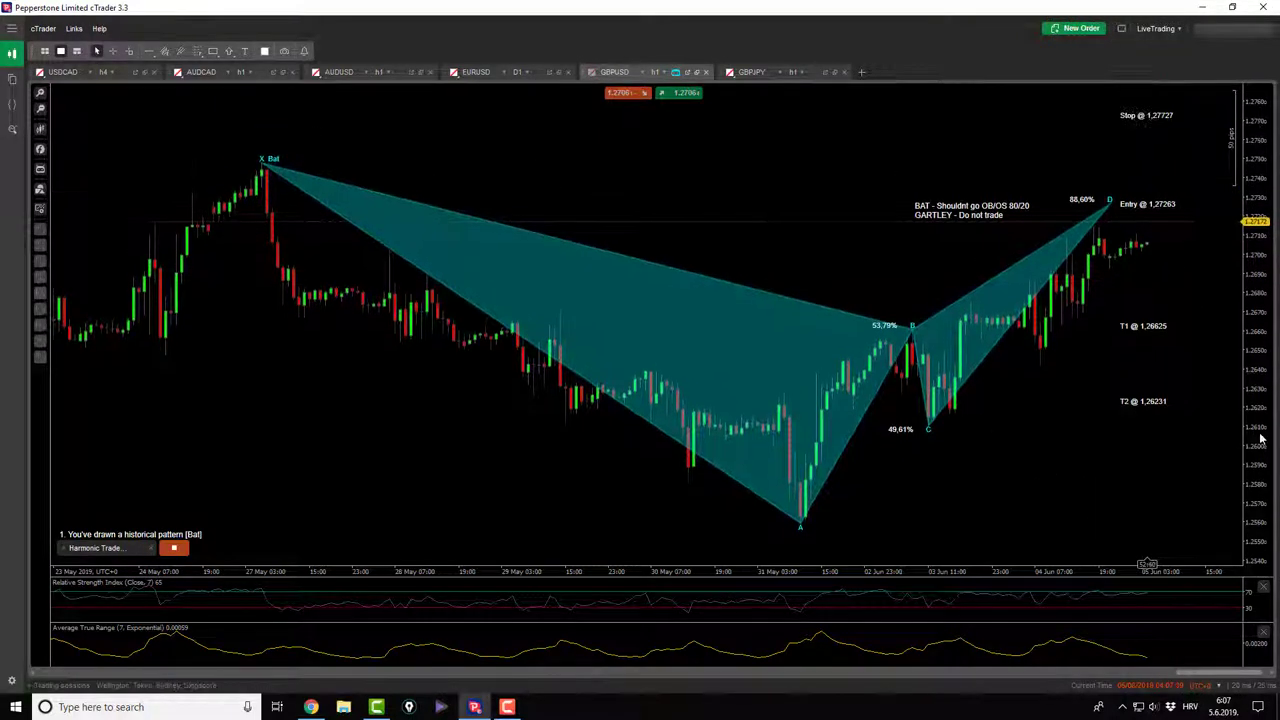
left_click(112, 51)
left_click_drag(1139, 129, 1137, 434)
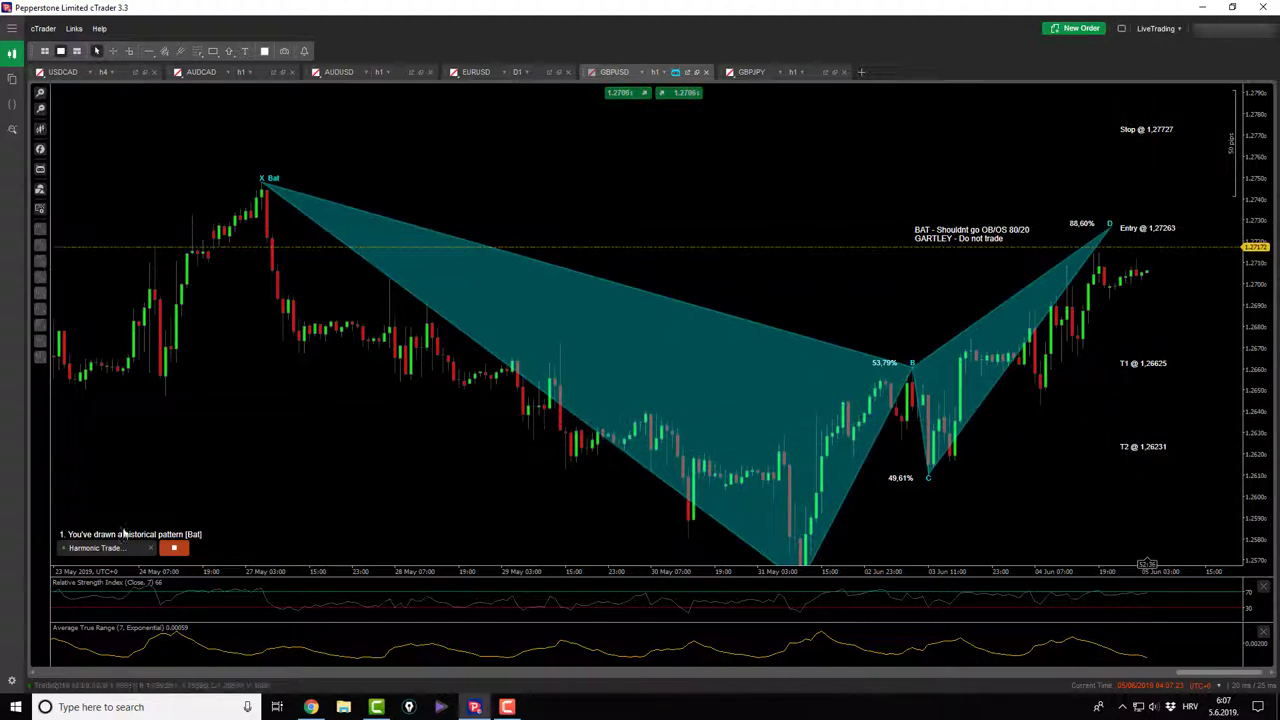
- Stop the harmonic cBot, set GBPUSD to h4, move the BAT/GARTLEY note, and show GBPJPY
left_click(176, 549)
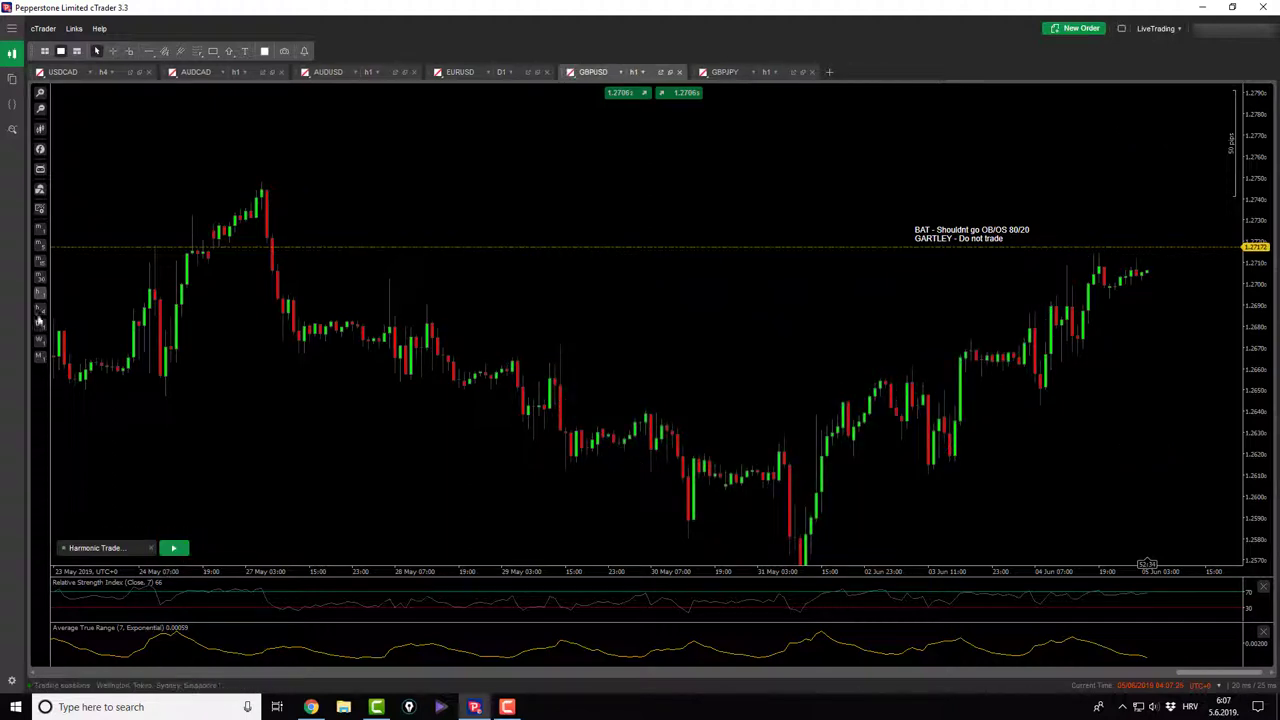
left_click(40, 316)
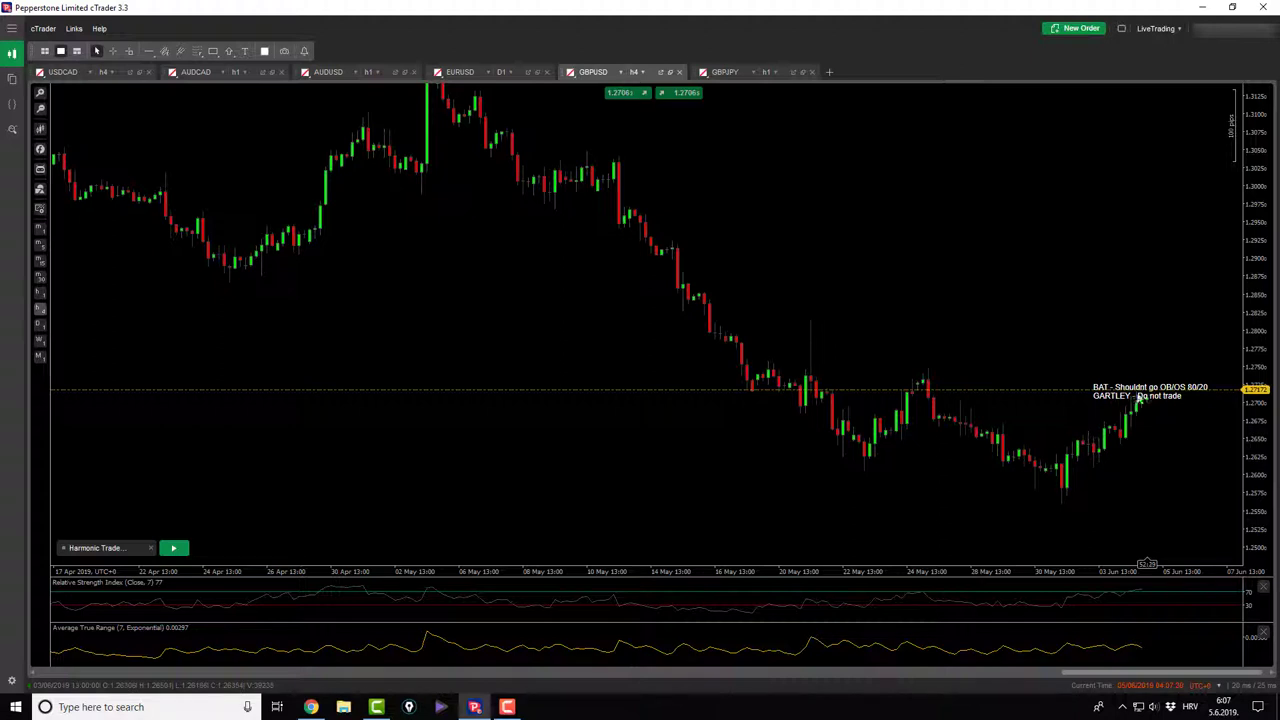
left_click_drag(1143, 386, 1116, 316)
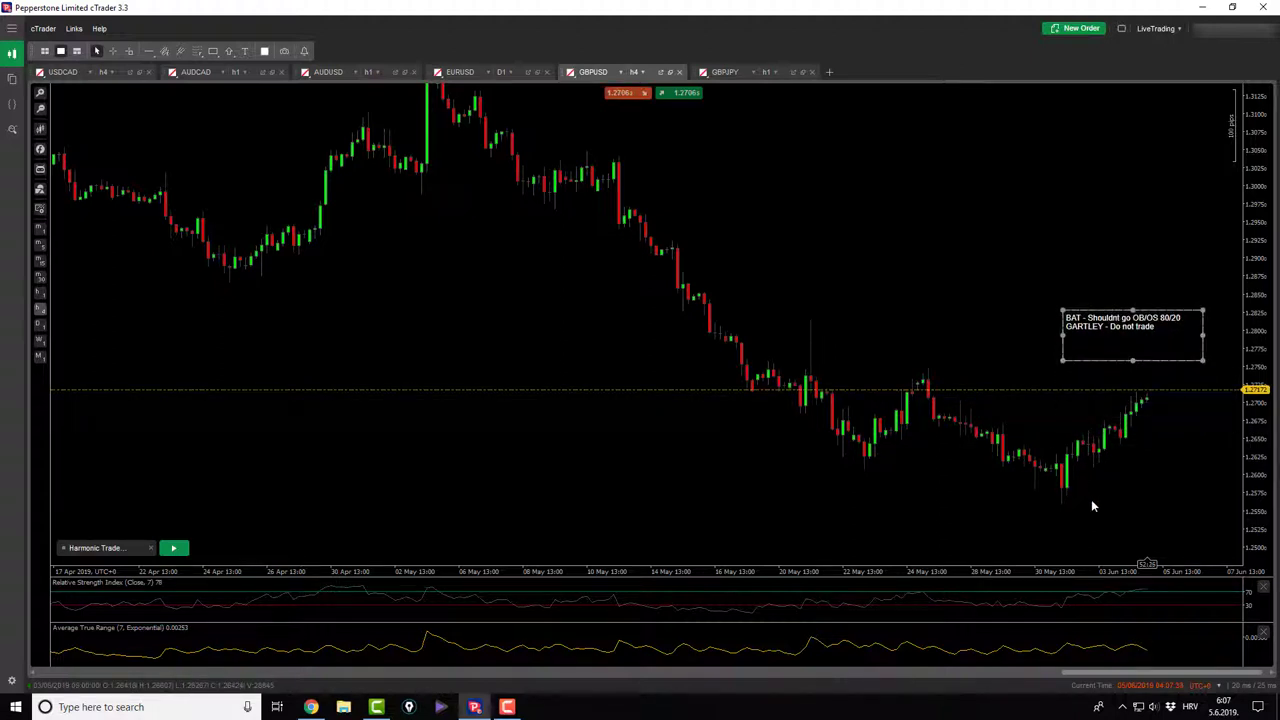
left_click(726, 73)
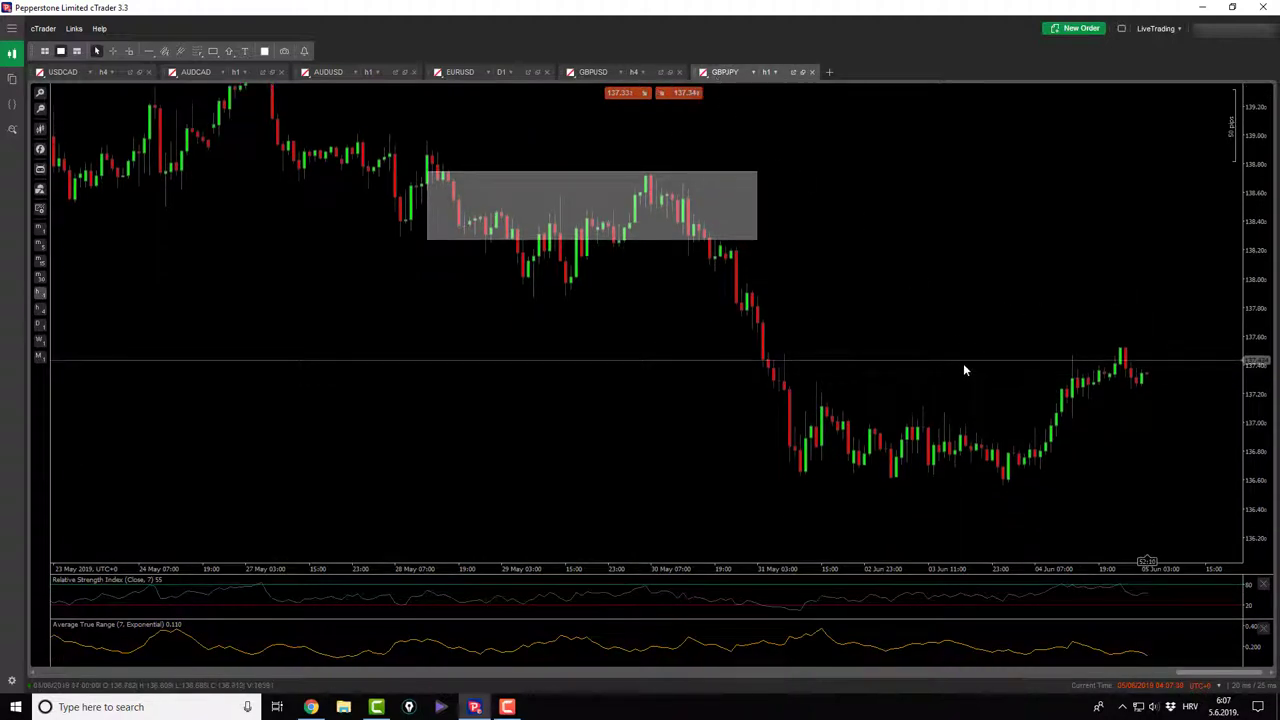
- Check GBPJPY on the 4-hour and daily timeframes, then return to hourly
left_click(40, 316)
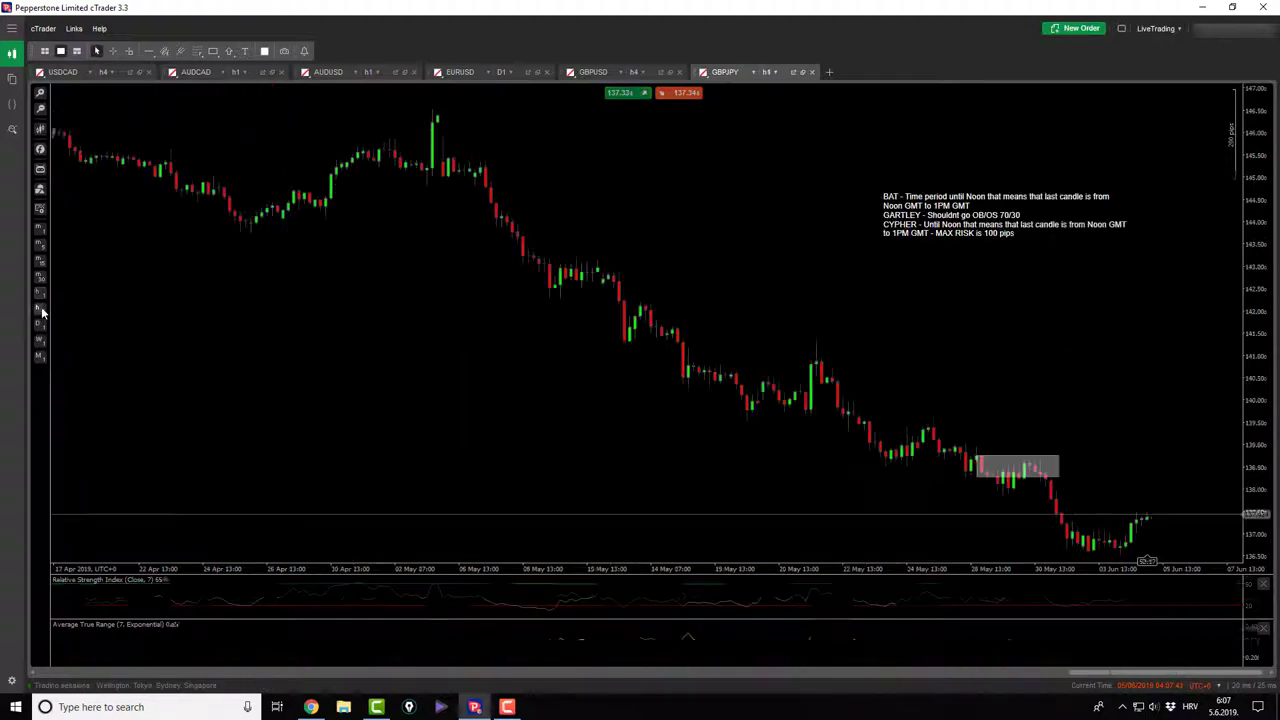
left_click(49, 324)
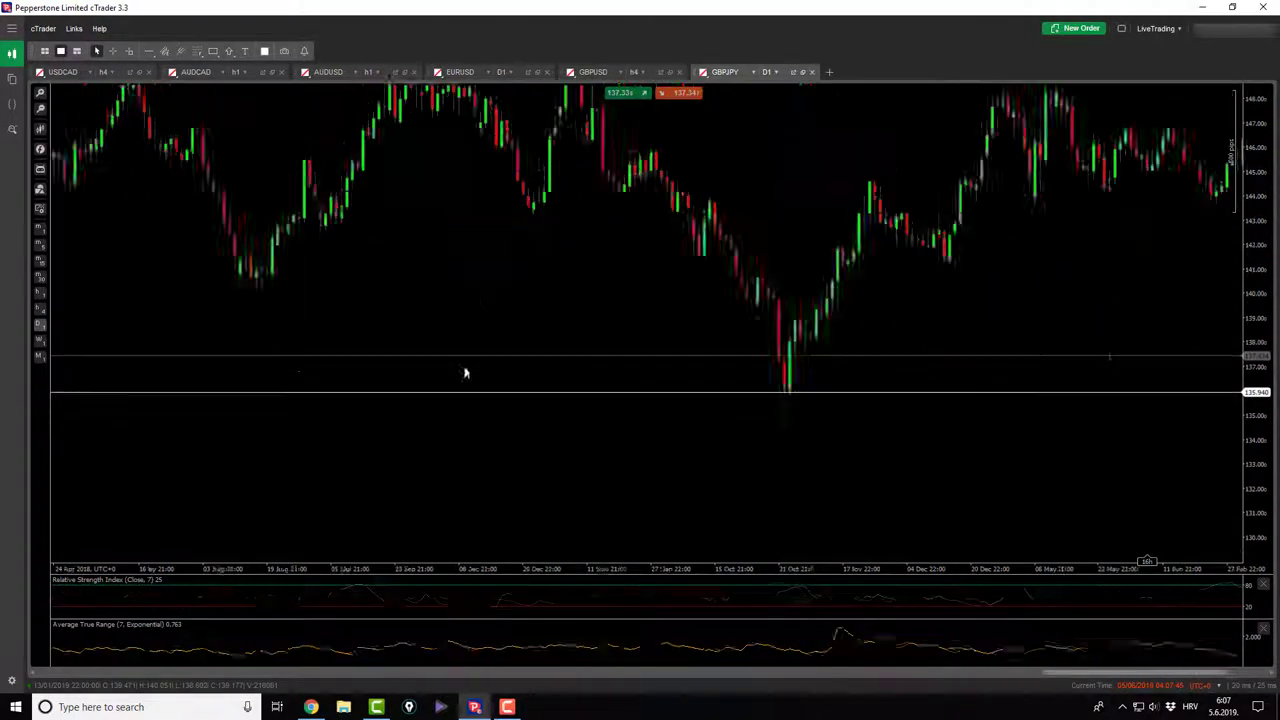
left_click(38, 311)
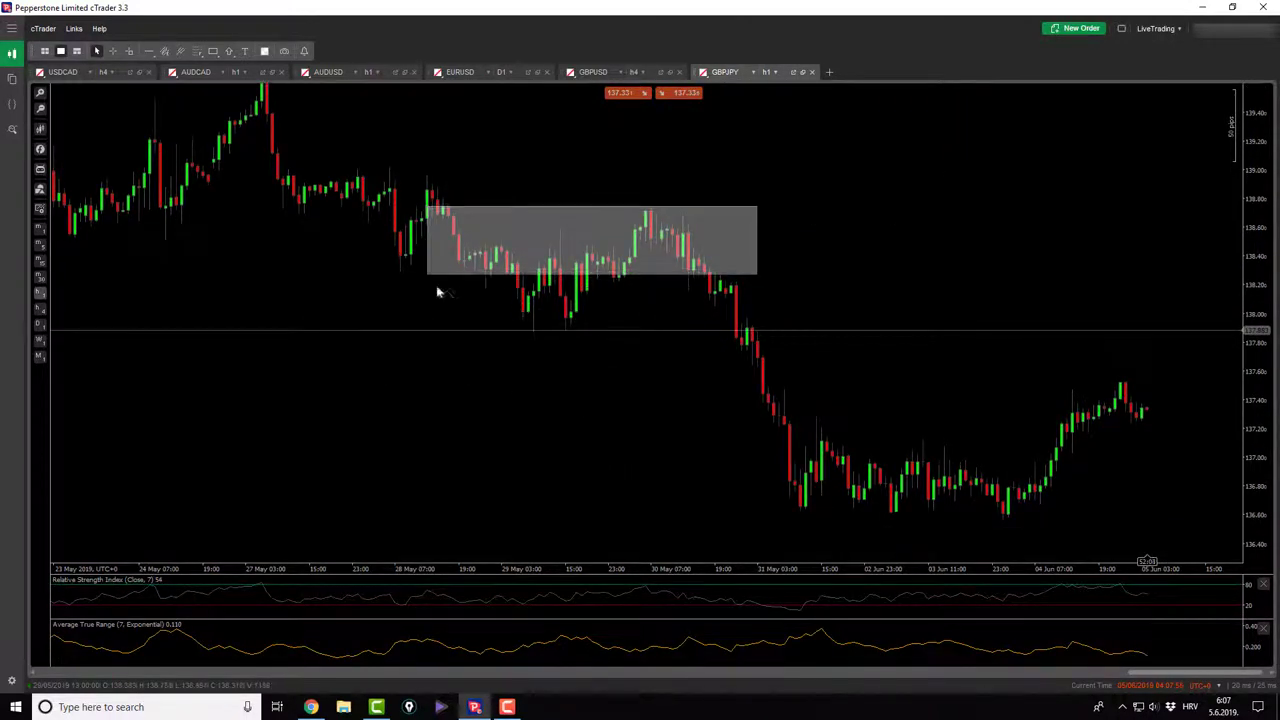
- Stretch the grey kill-zone box from 29 May past the latest candles and bring 135.94 into view
left_click_drag(428, 277, 529, 340)
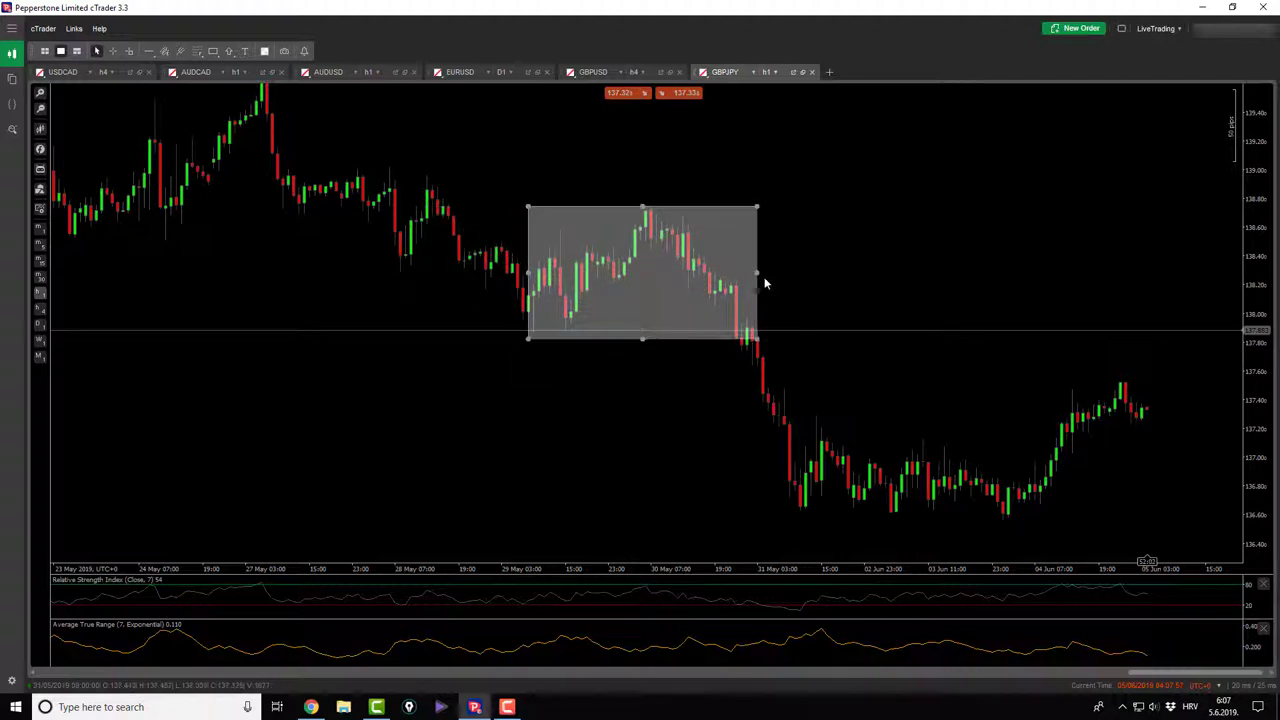
left_click_drag(759, 276, 1207, 278)
left_click(940, 390)
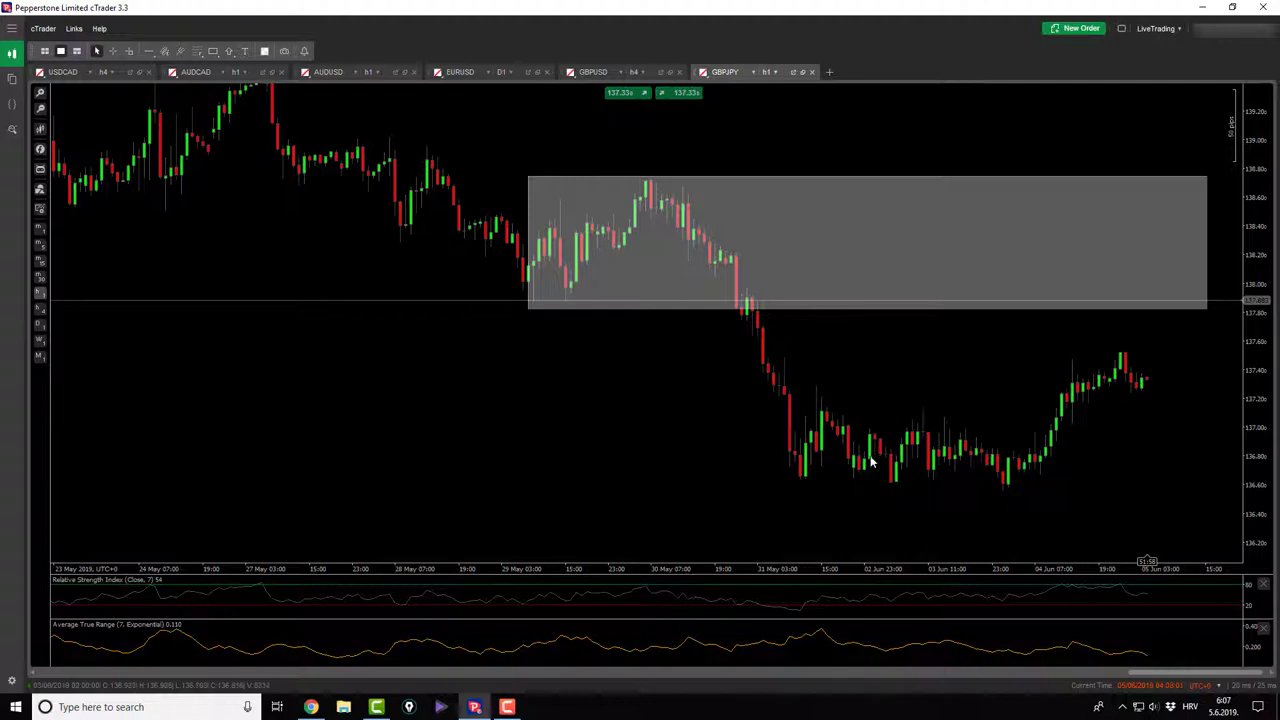
left_click(969, 271)
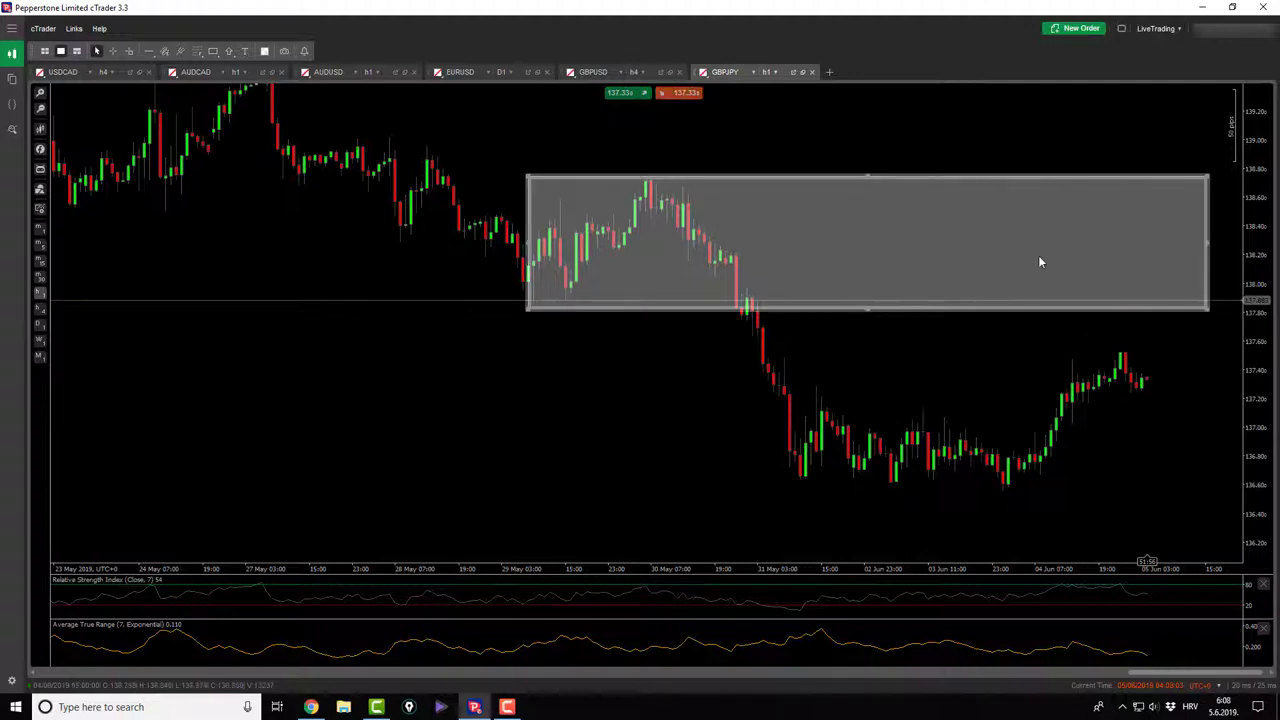
left_click_drag(900, 495, 851, 335)
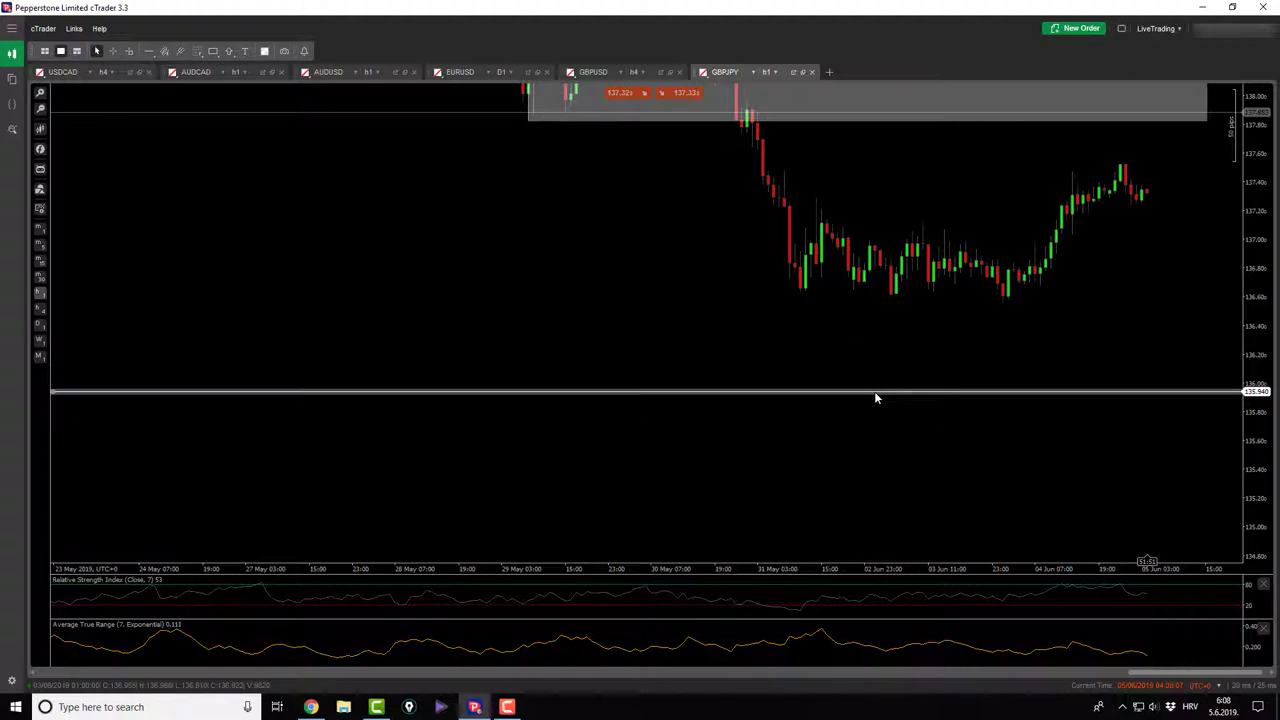
left_click_drag(640, 203, 626, 277)
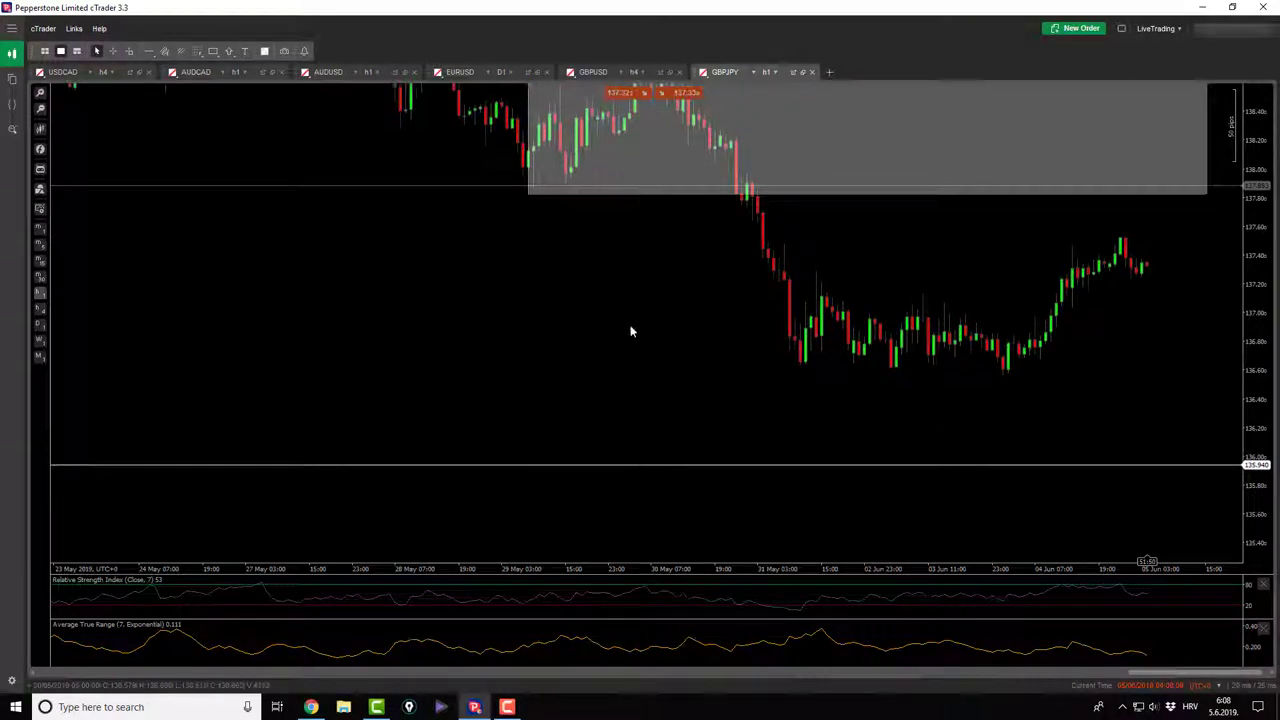
left_click(614, 72)
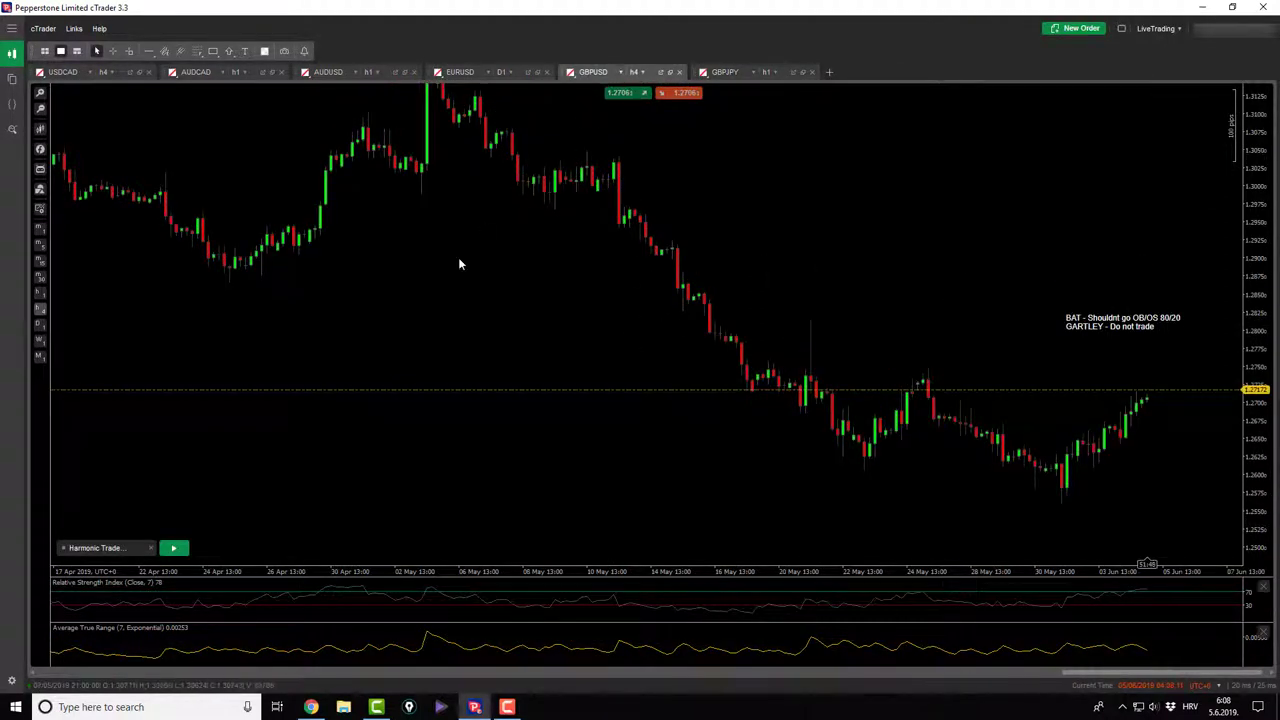
- Switch the GBPUSD chart to hourly candles
left_click(41, 292)
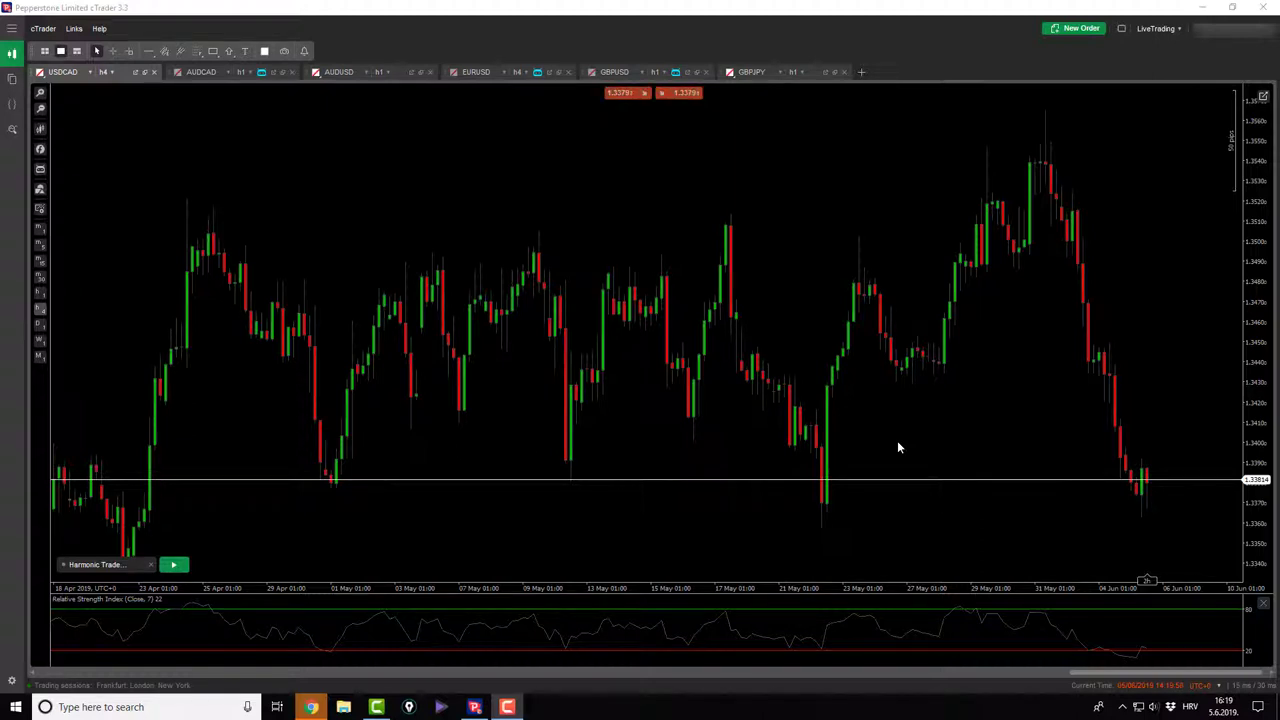
- Start the Harmonic Trader cBot and mark points A, B, C and D of a Cypher on USDCAD
left_click(173, 564)
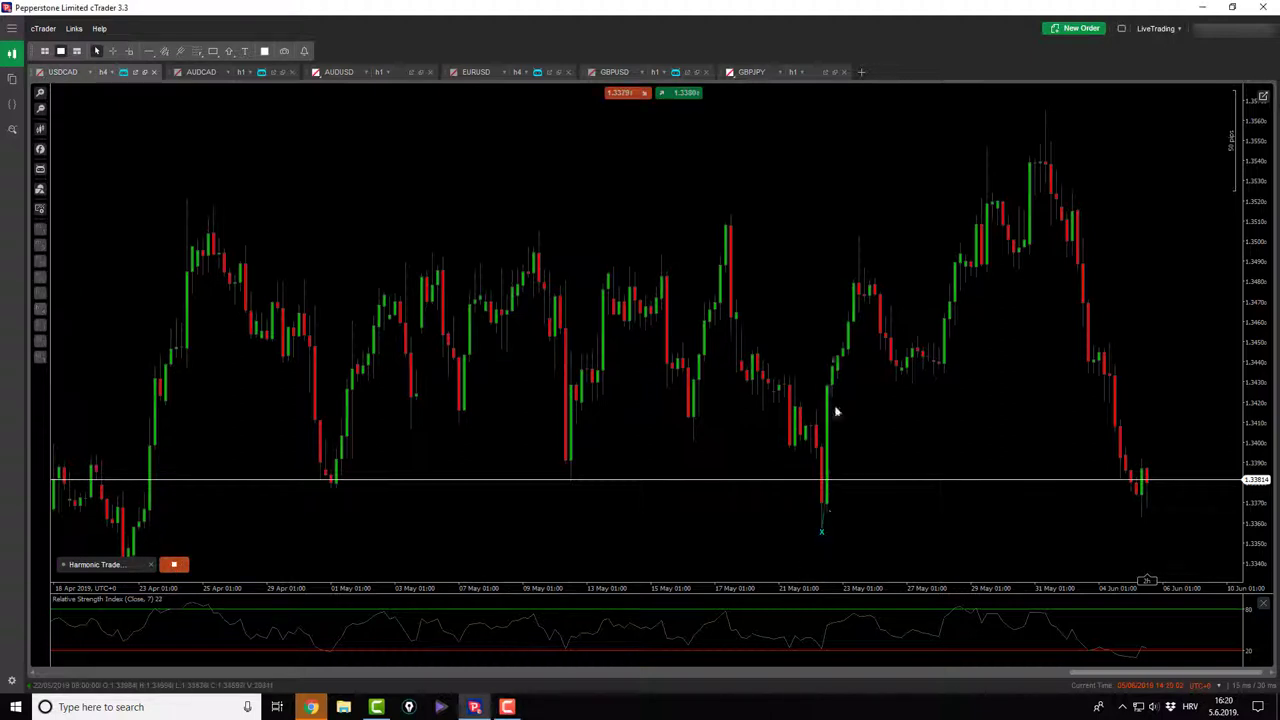
left_click(858, 232)
left_click(911, 386)
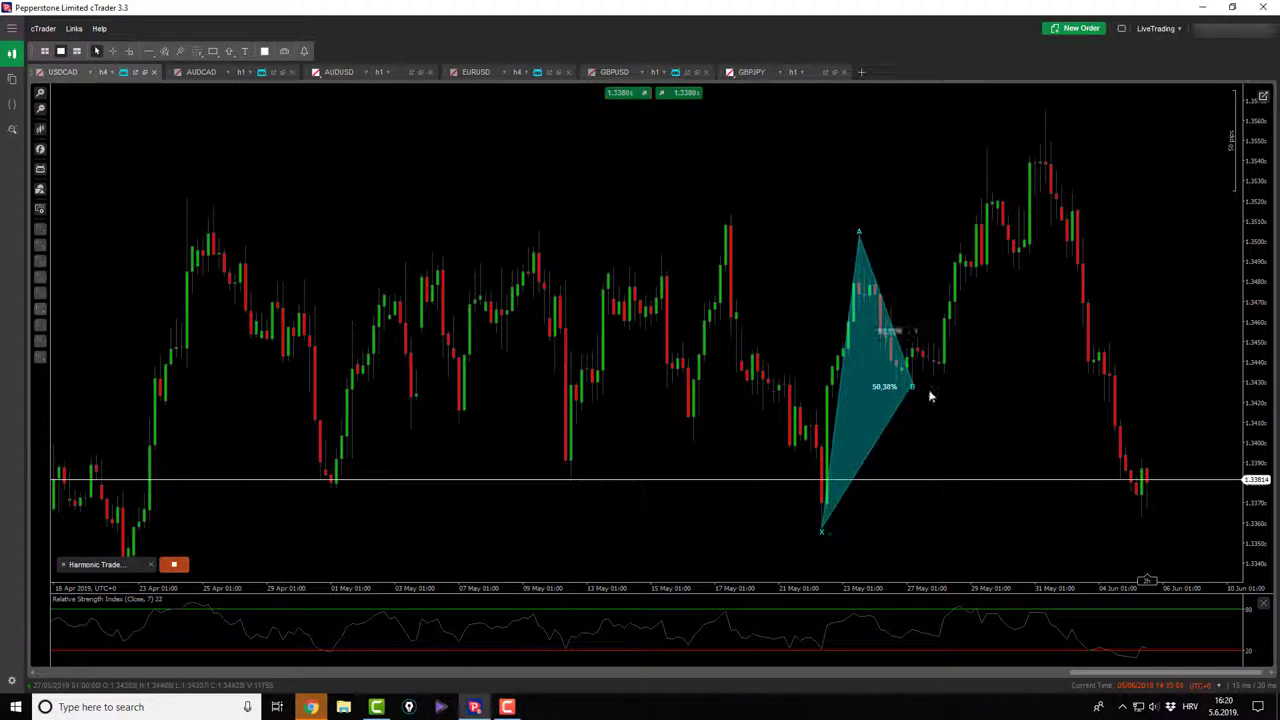
left_click(1045, 108)
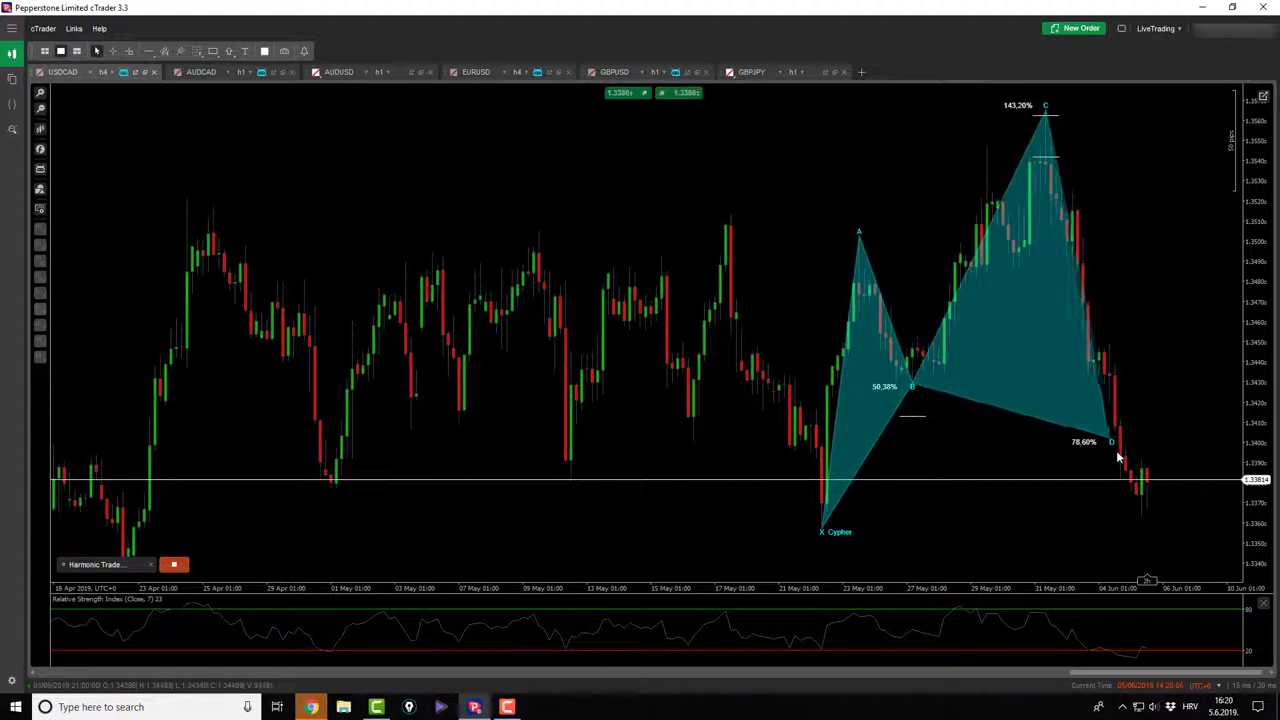
left_click(1120, 455)
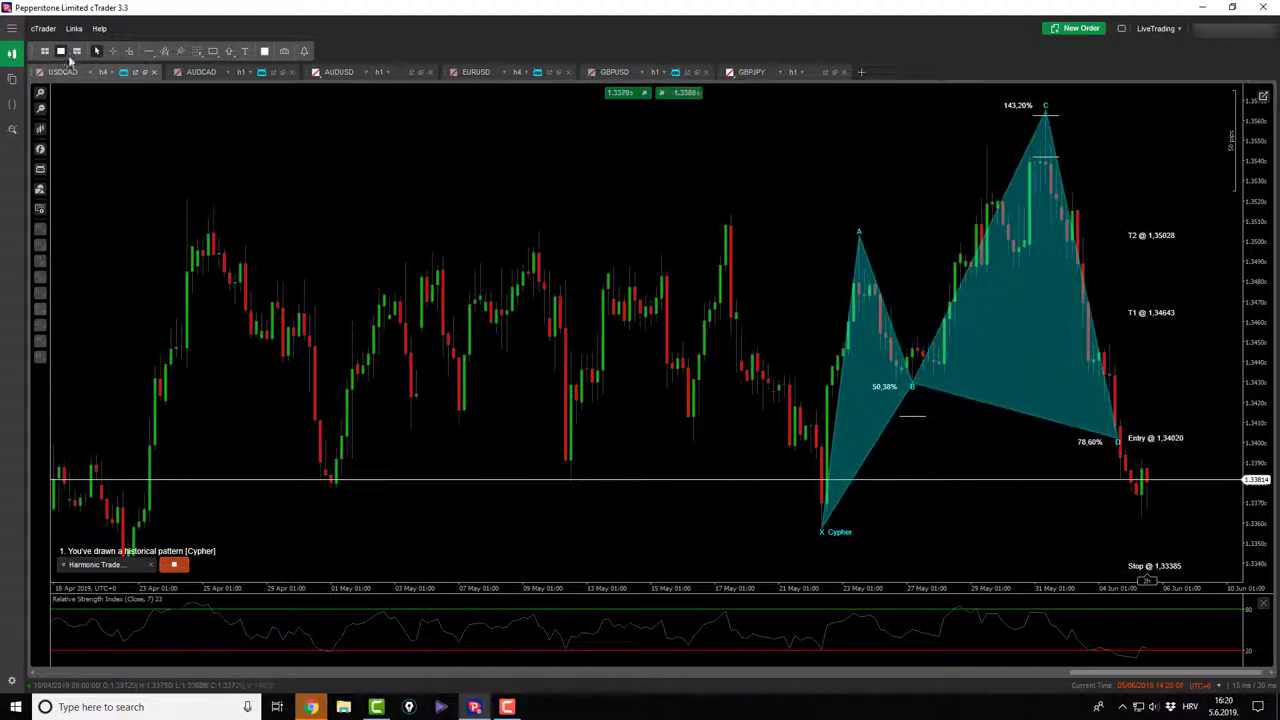
- Measure the pip distance from Entry, stop the cBot to clear the pattern, and switch to hourly
left_click(112, 51)
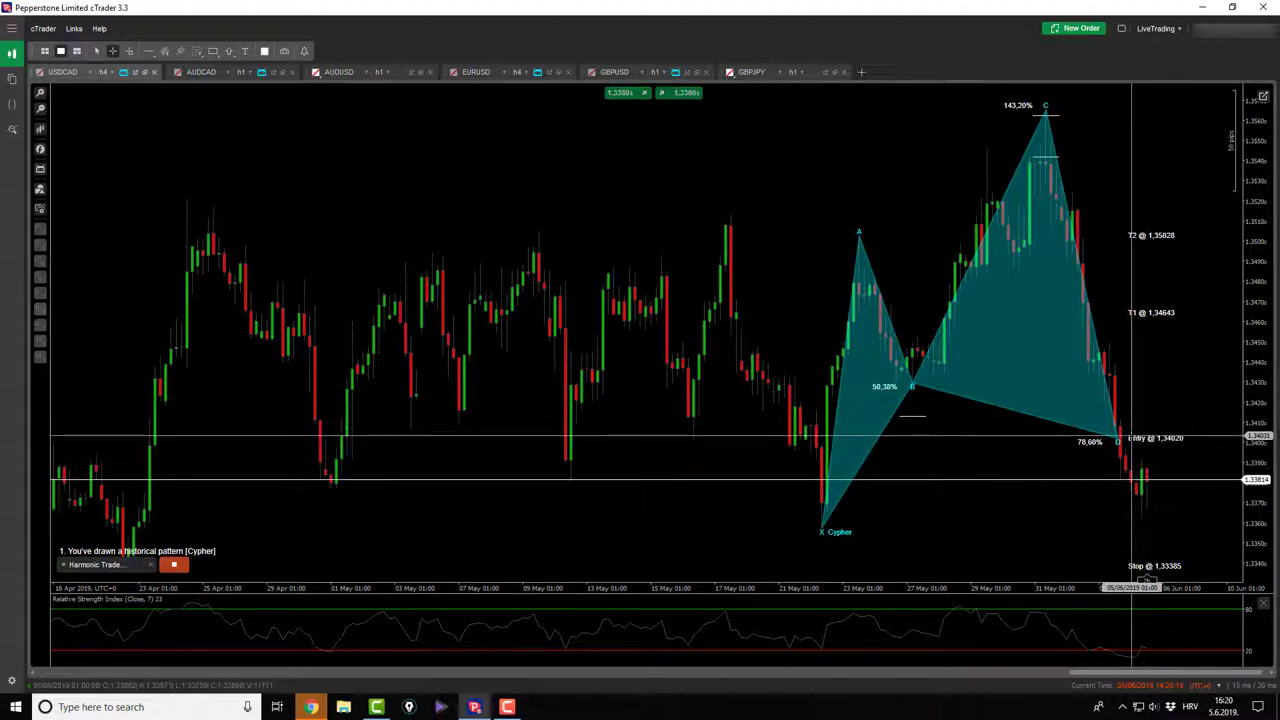
left_click_drag(1131, 437, 1143, 577)
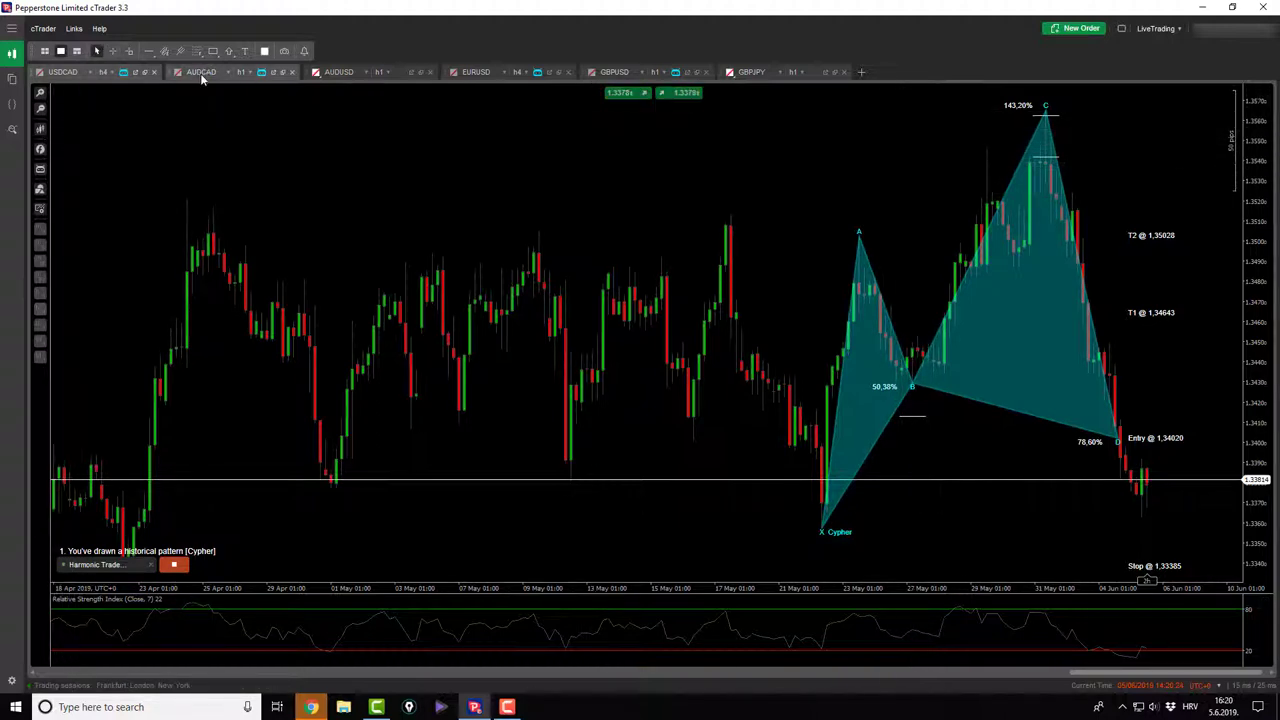
left_click(173, 564)
left_click(41, 297)
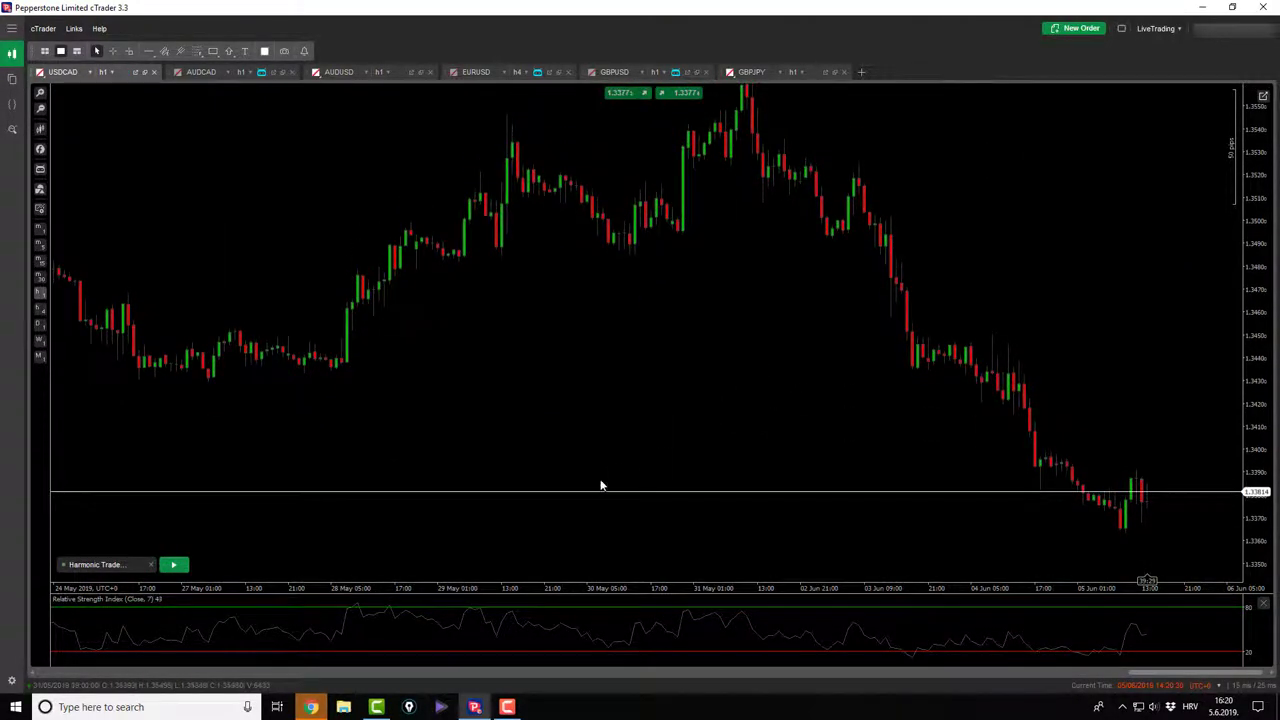
- Zoom in on the AUDCAD Bat pattern, then move to the AUDUSD chart and its notes
left_click(199, 72)
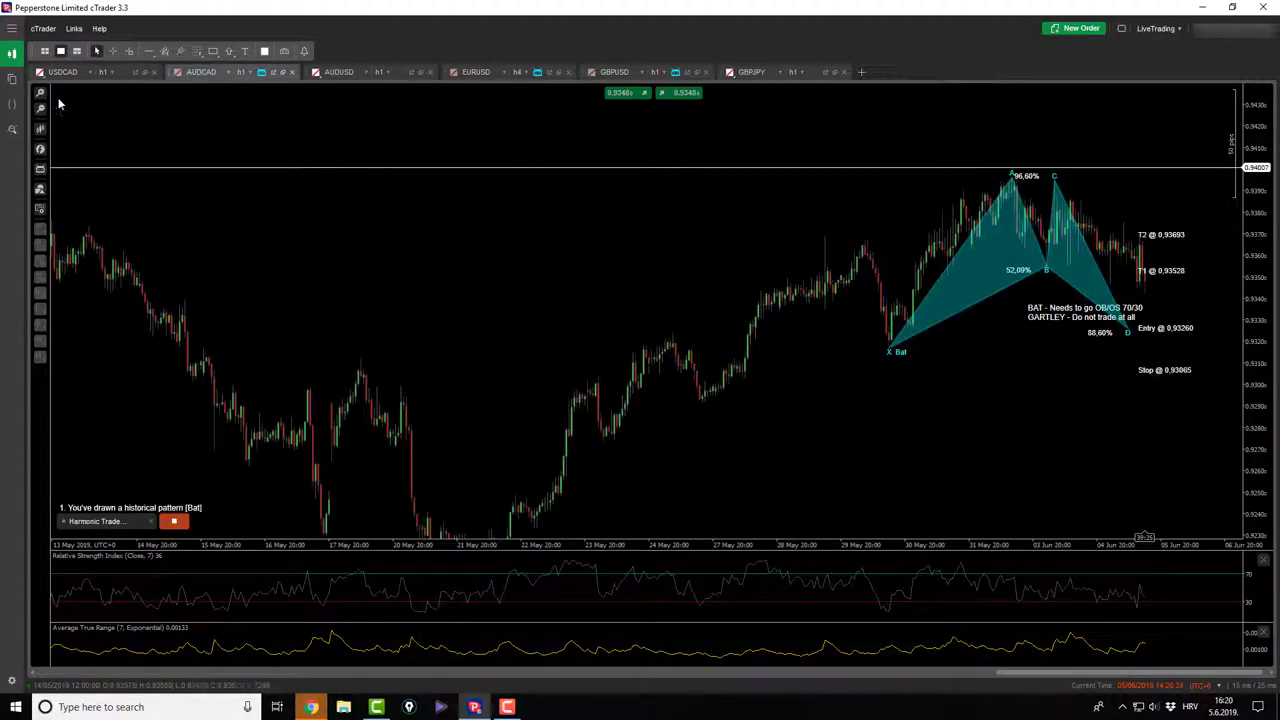
scroll(842, 403, "up", 2)
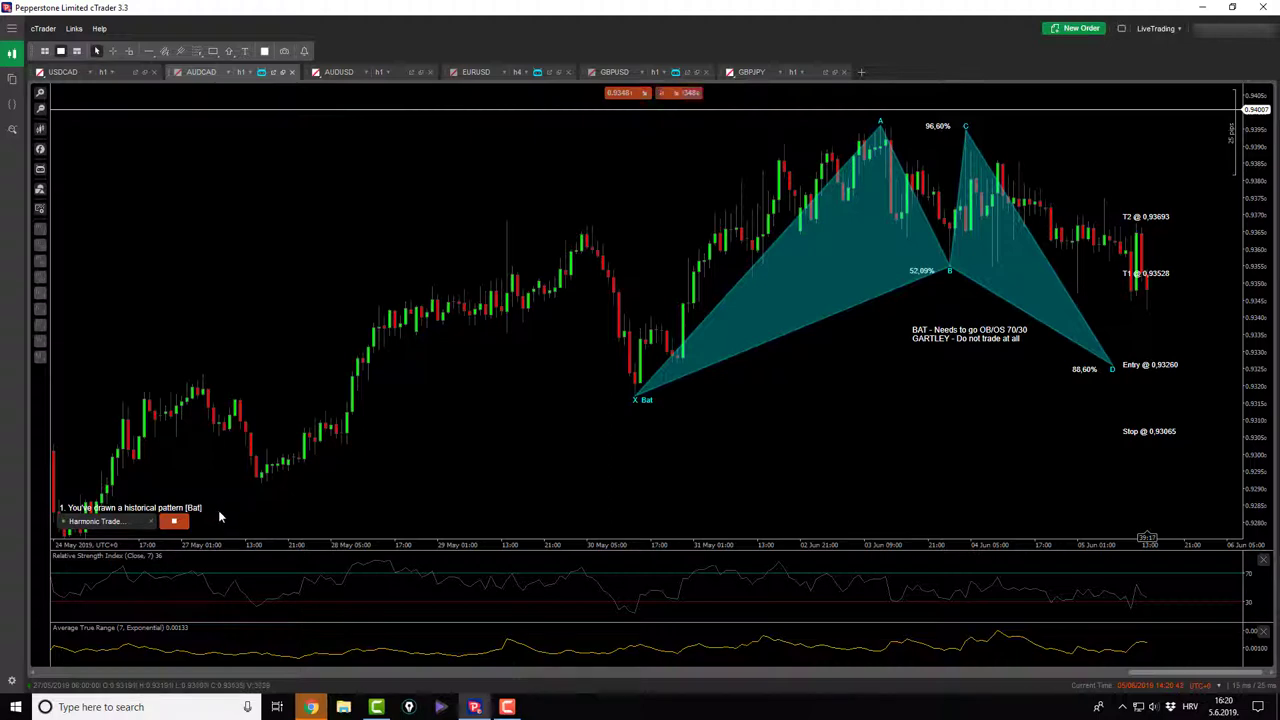
left_click(339, 73)
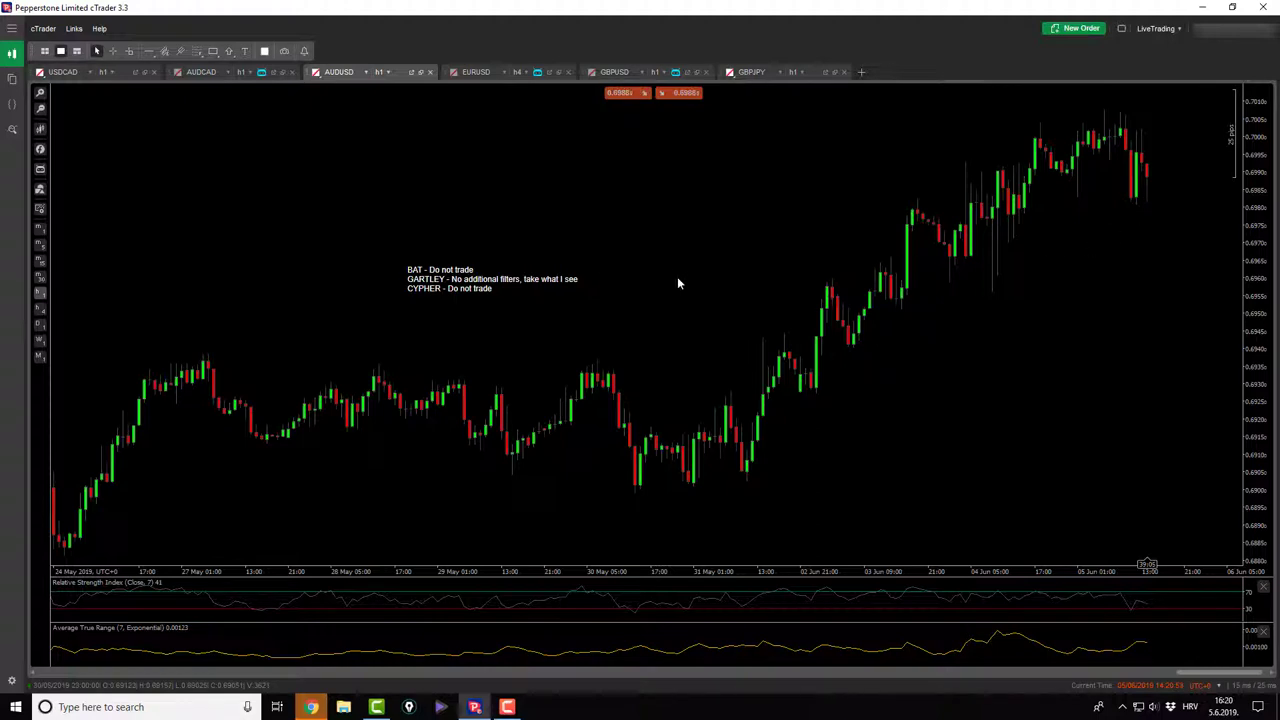
left_click(470, 74)
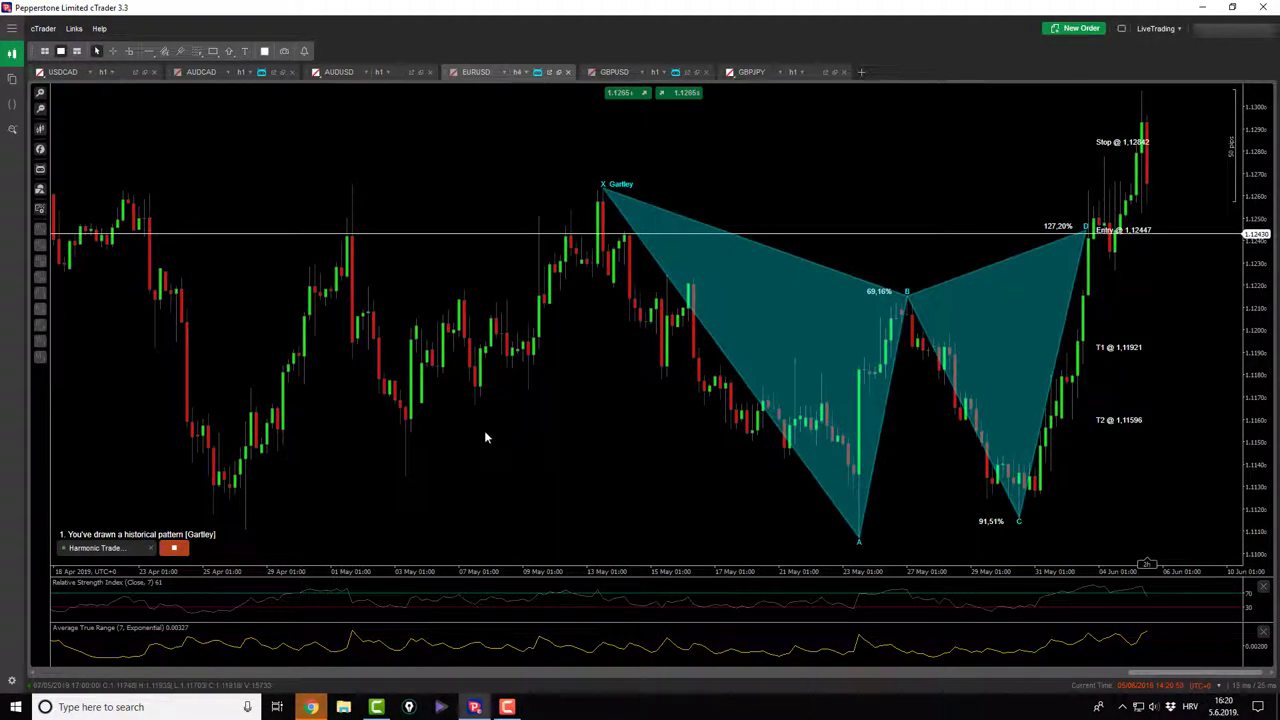
left_click(112, 51)
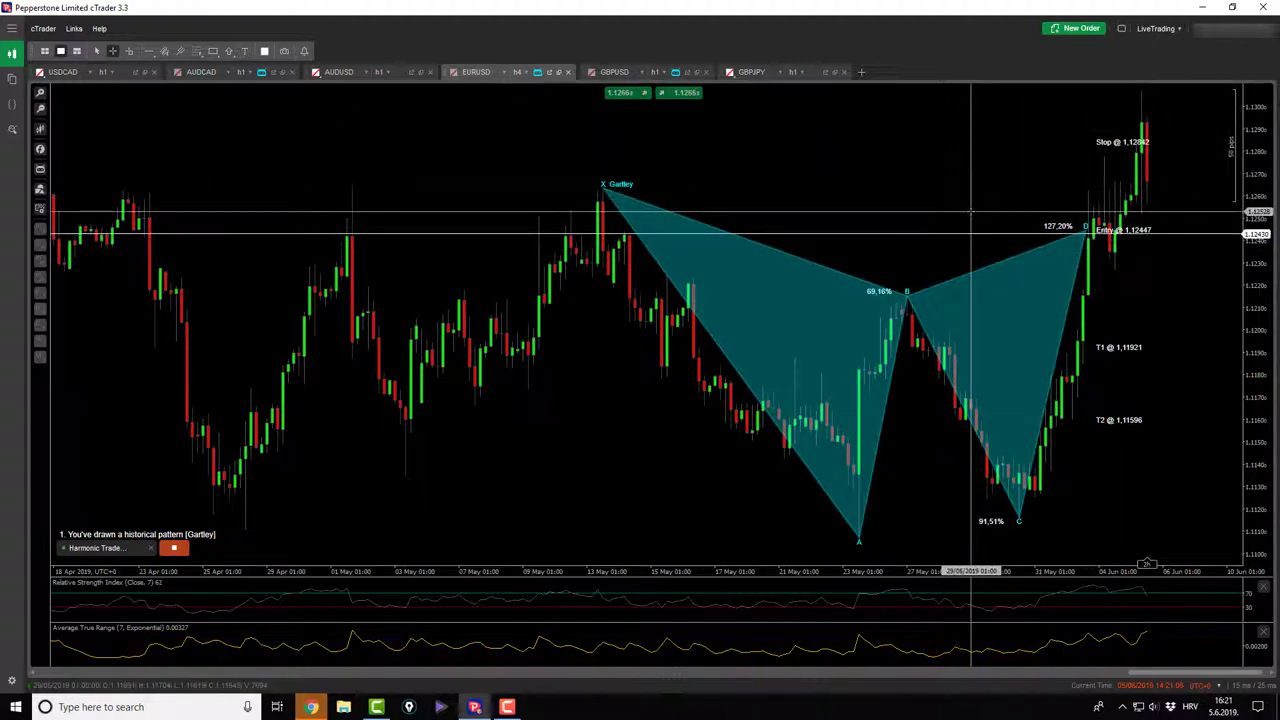
left_click(1105, 234)
left_click_drag(1105, 234, 1109, 143)
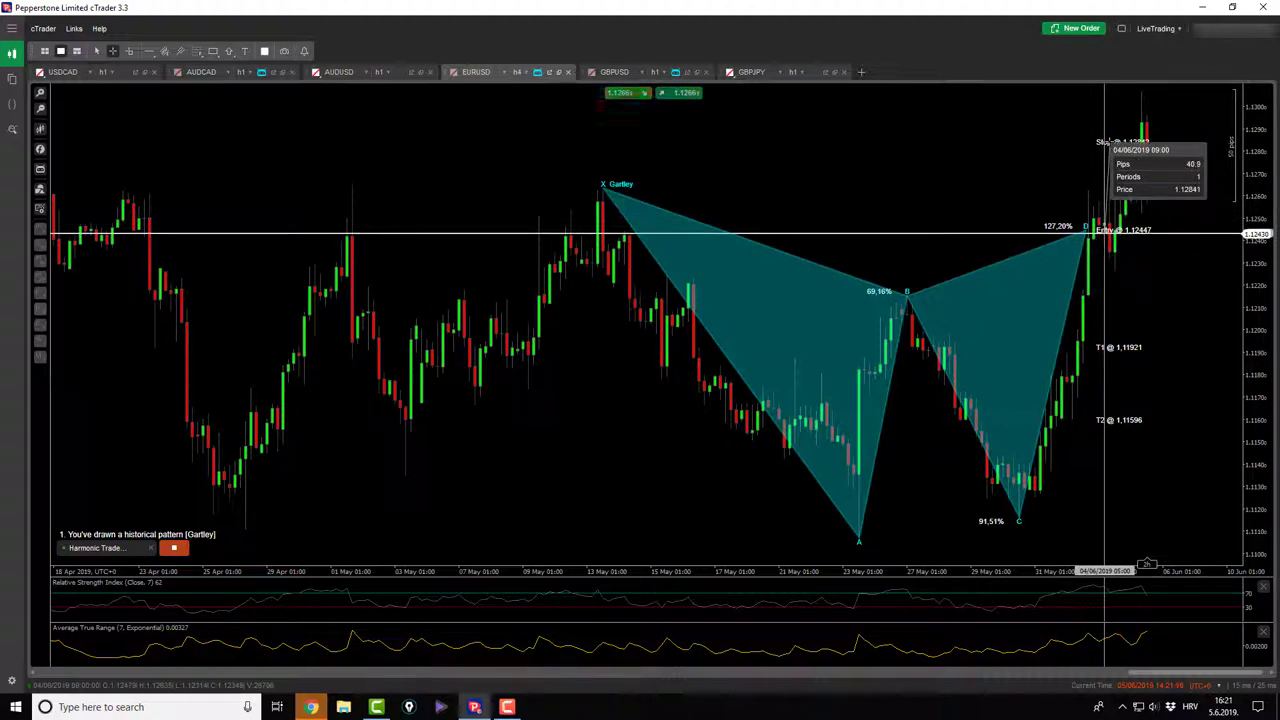
- On the GBPUSD chart, measure the pip distance to the Bat pattern's entry level
left_click(628, 73)
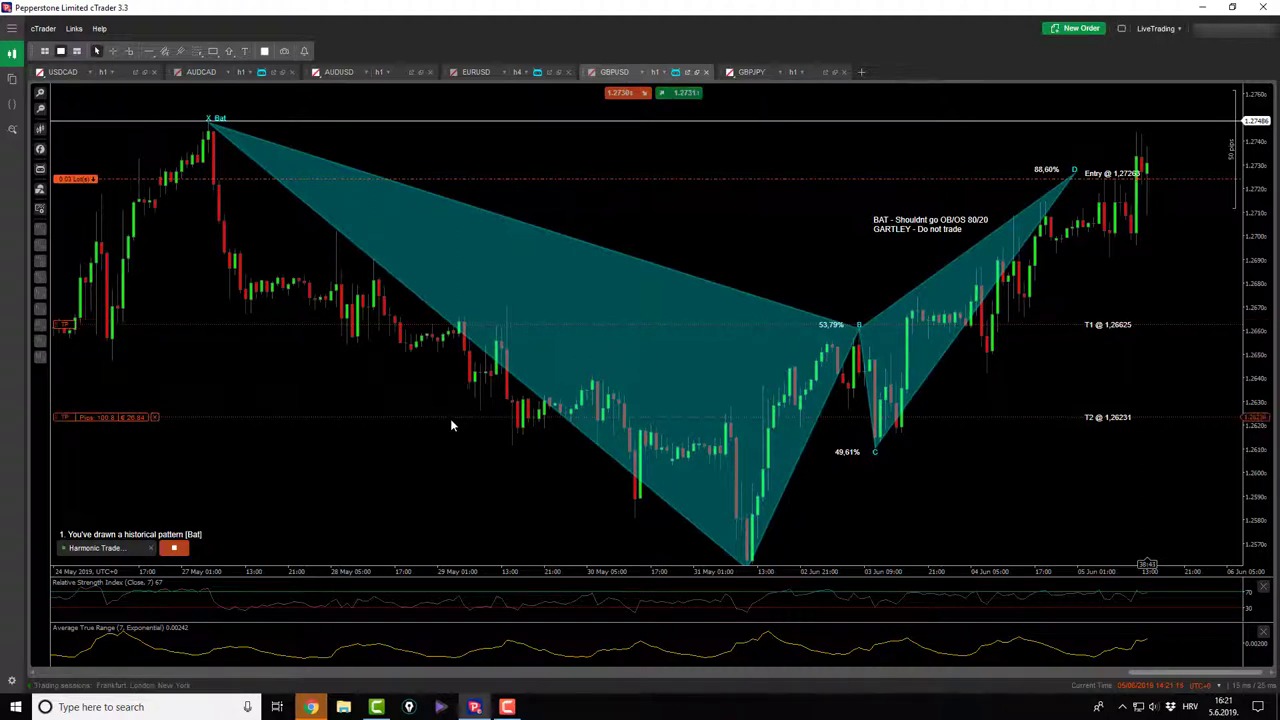
left_click(112, 51)
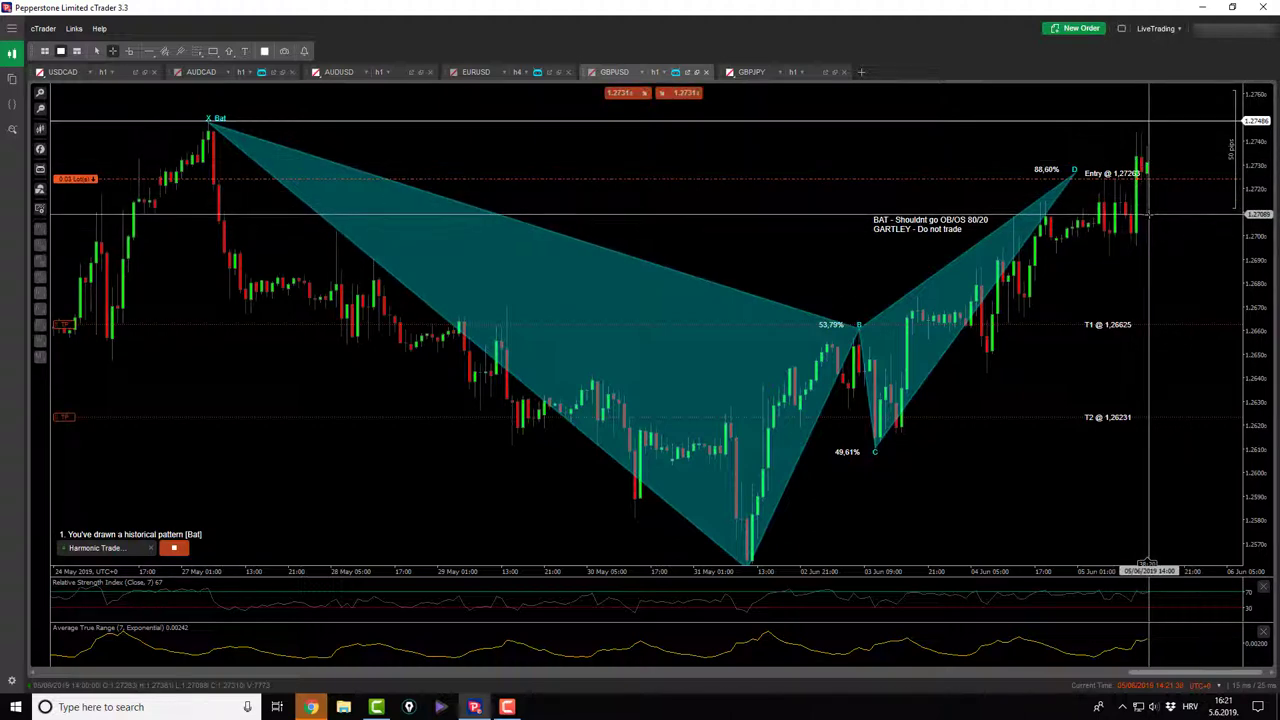
left_click_drag(1149, 214, 1156, 184)
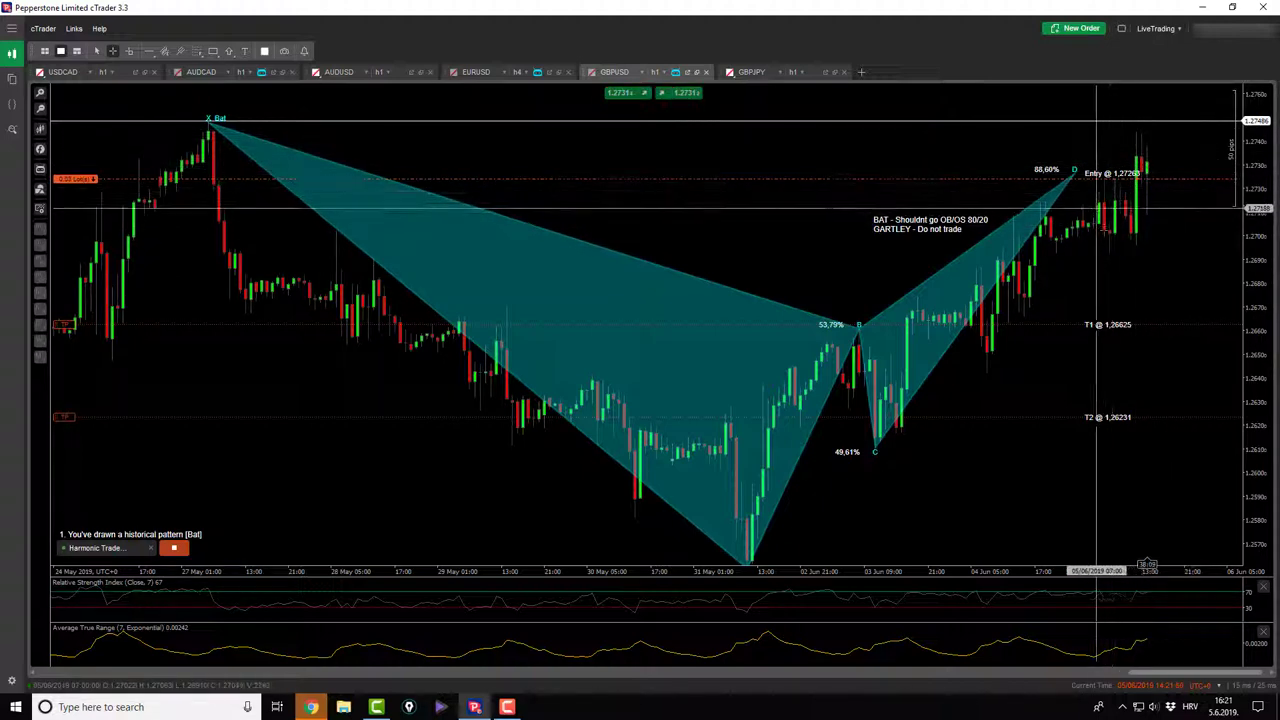
left_click(198, 52)
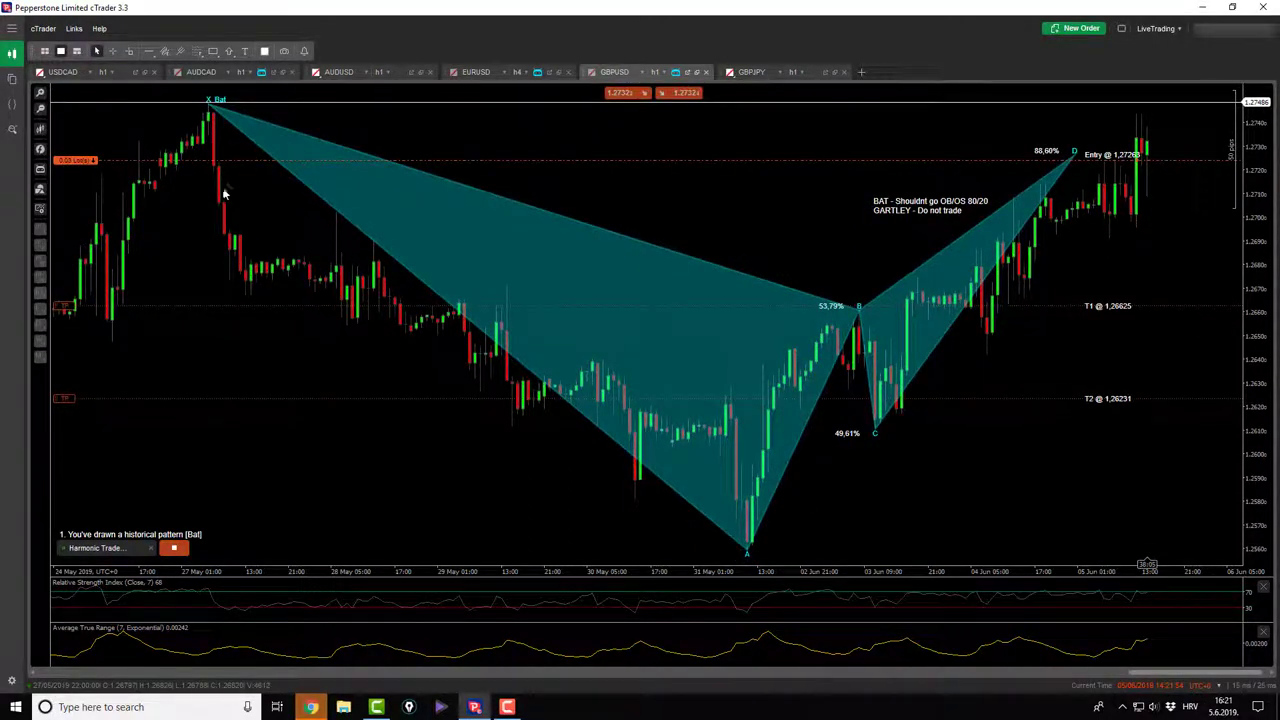
- Draw a Fibonacci retracement from the 31 May low to the high; move TP1 to 38.2%, TP2 to 61.8%
left_click(198, 52)
left_click(230, 63)
left_click_drag(748, 553, 1137, 113)
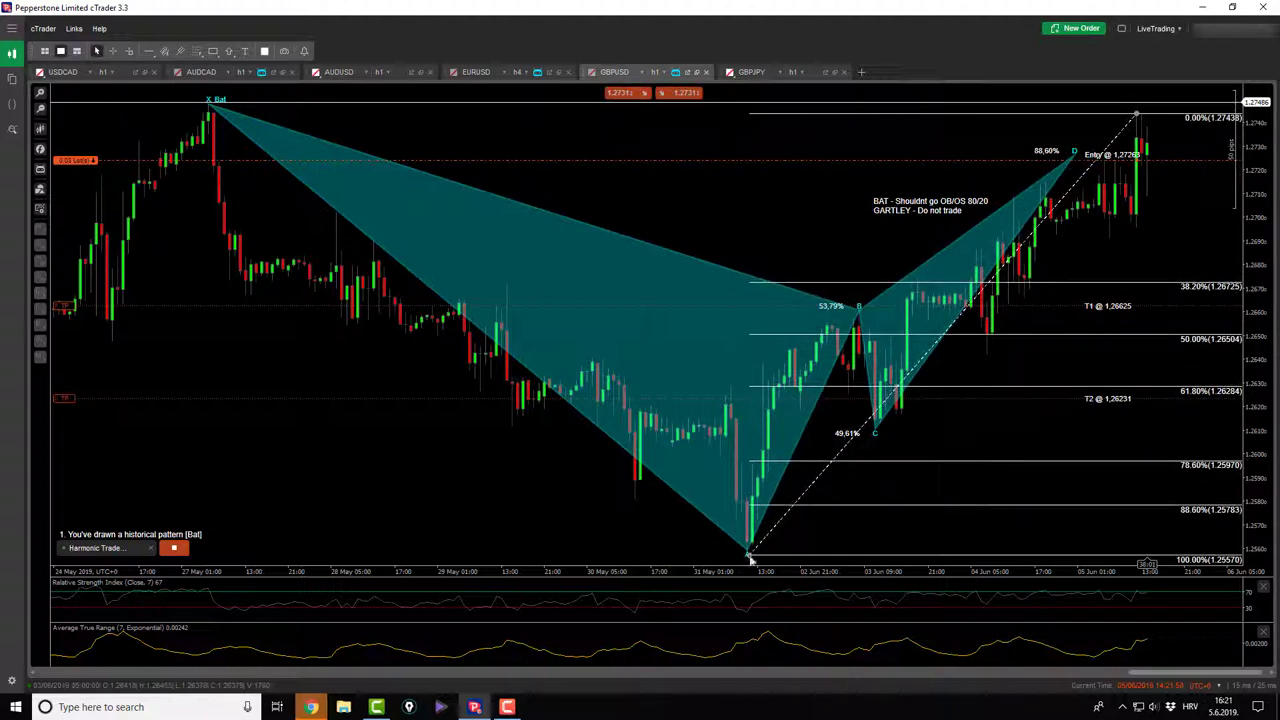
left_click_drag(750, 558, 747, 551)
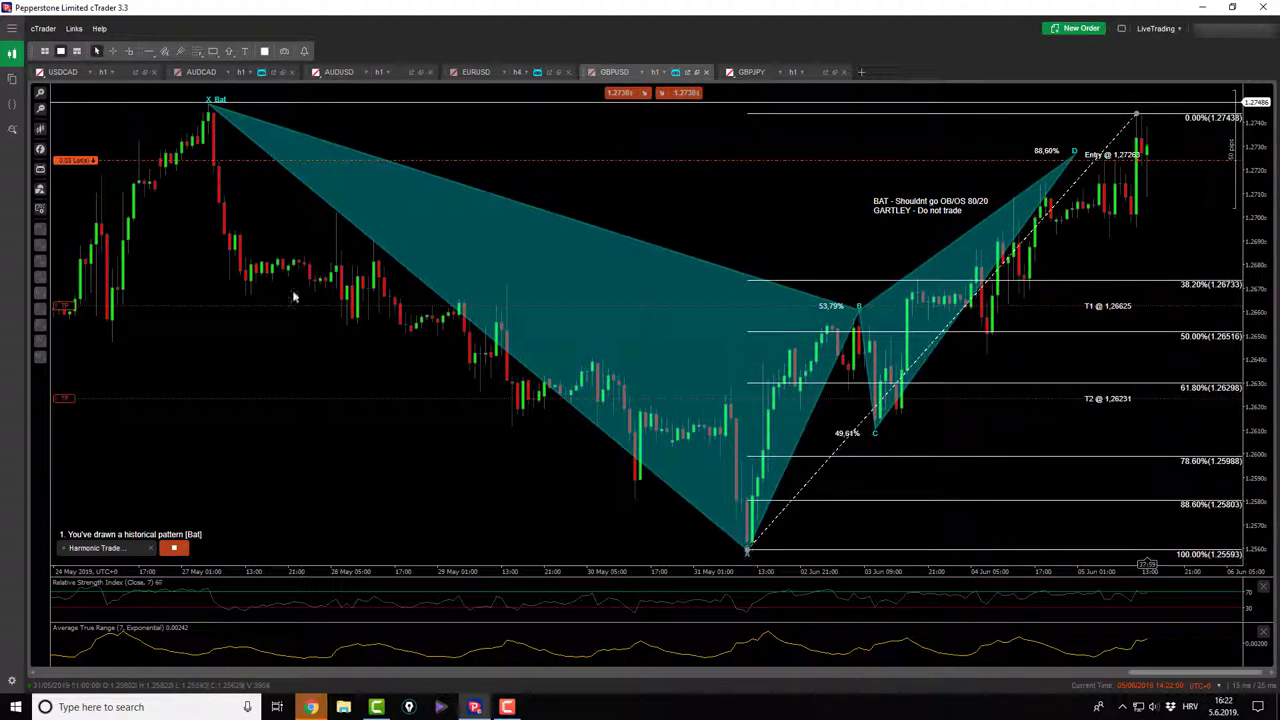
left_click_drag(62, 305, 62, 285)
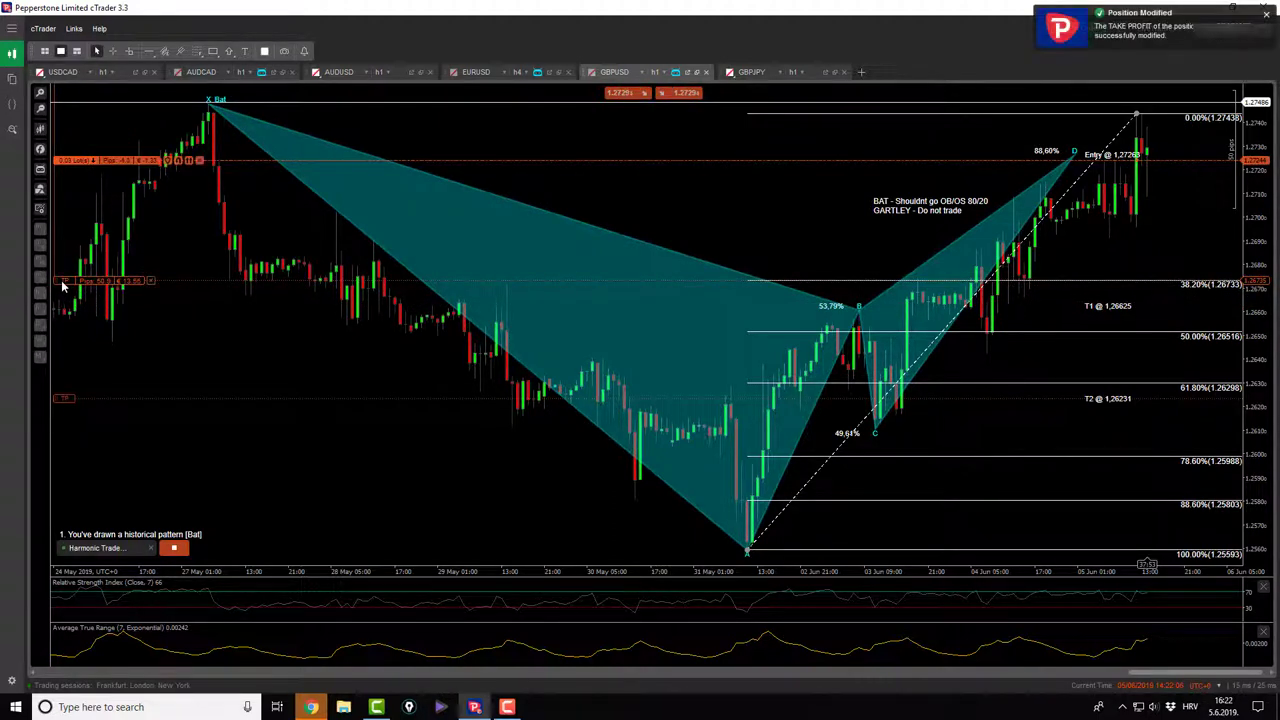
left_click_drag(62, 400, 60, 387)
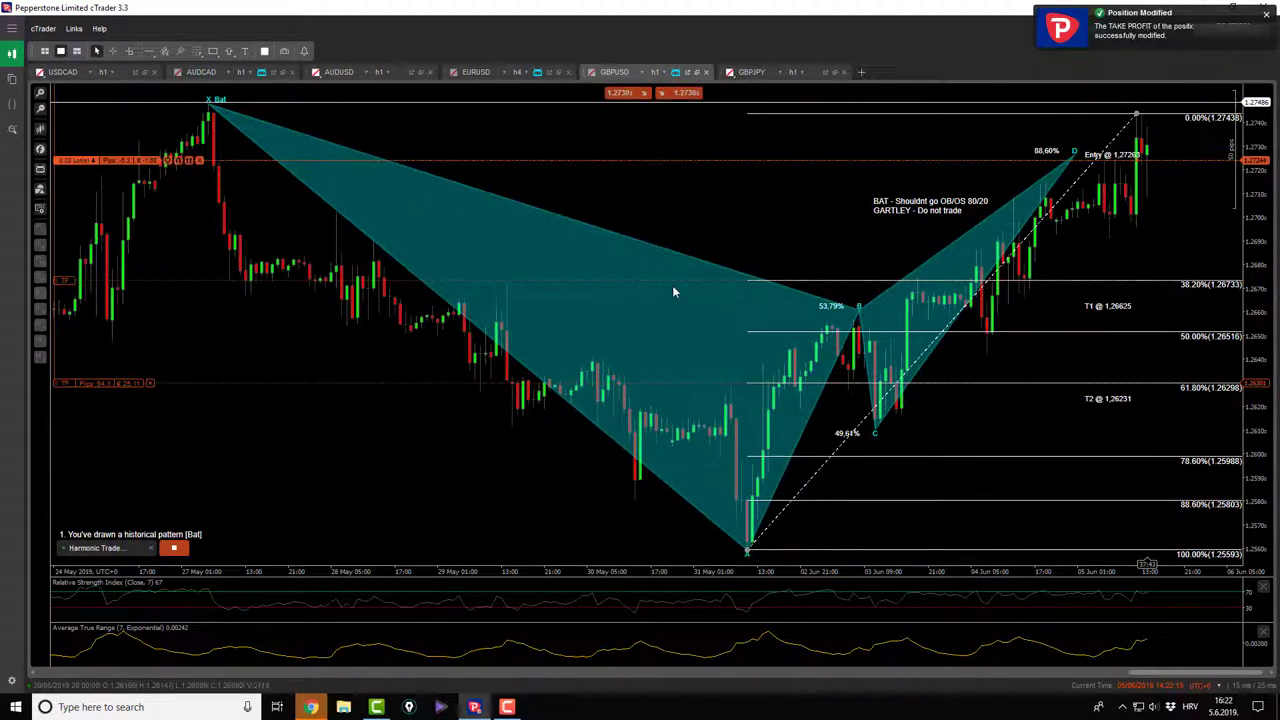
left_click_drag(811, 221, 794, 249)
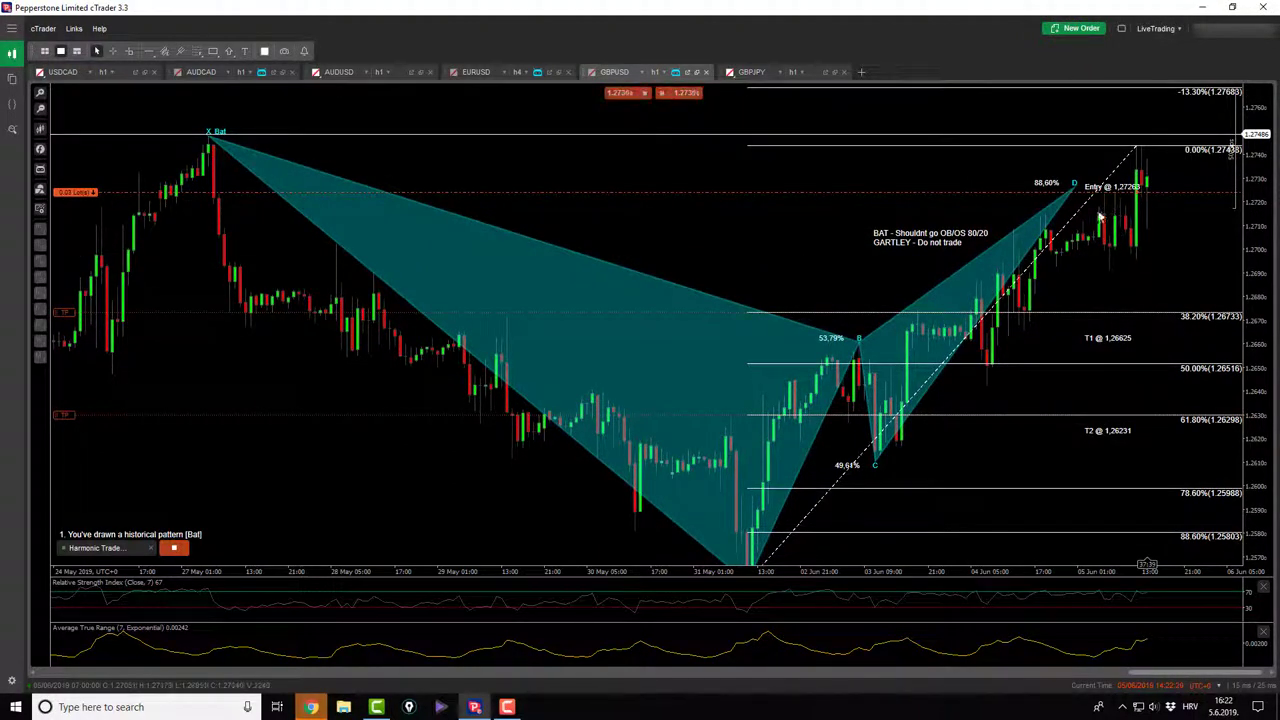
- On GBPJPY, pan down and raise the grey zone rectangle's lower edge slightly
left_click(751, 72)
left_click_drag(917, 286, 896, 317)
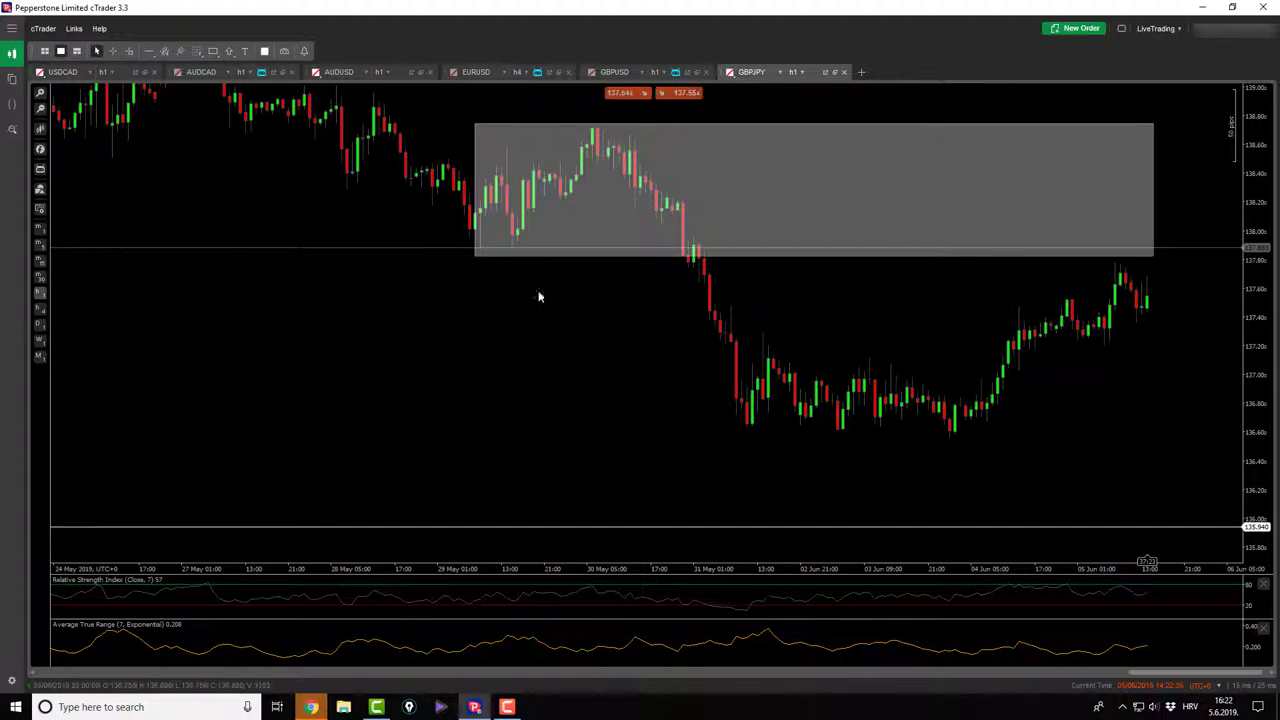
left_click_drag(475, 255, 476, 250)
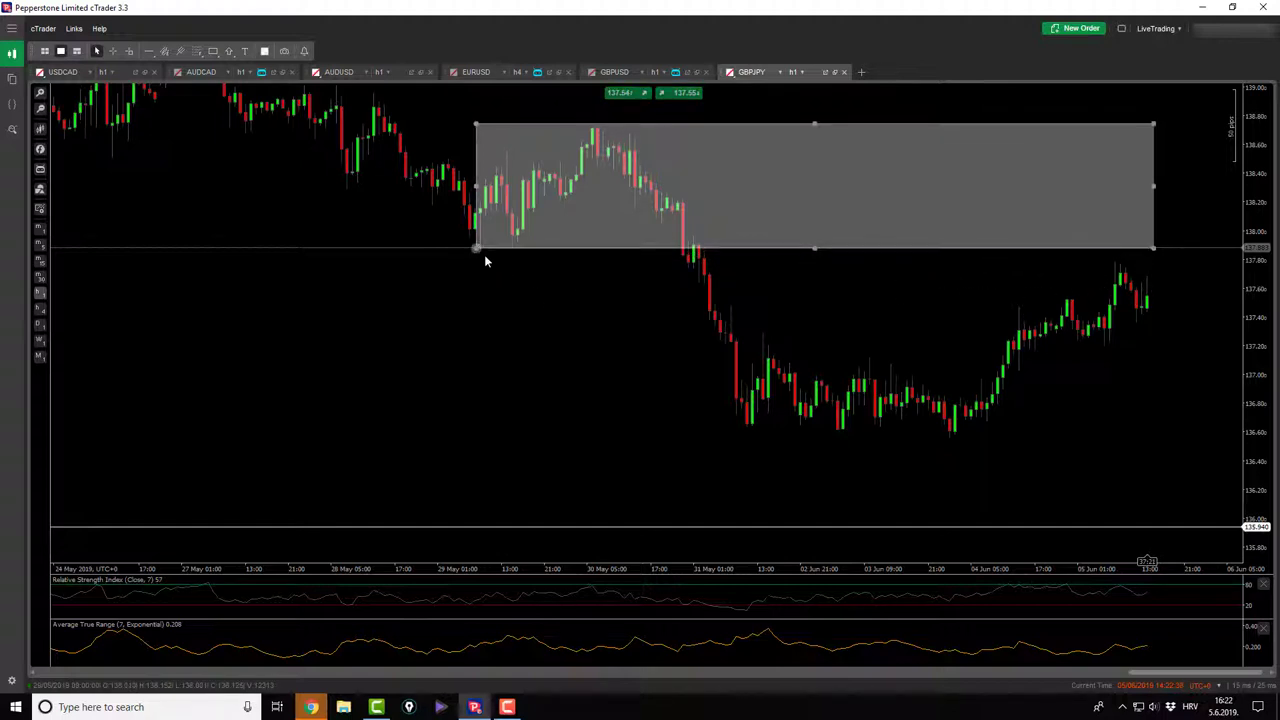